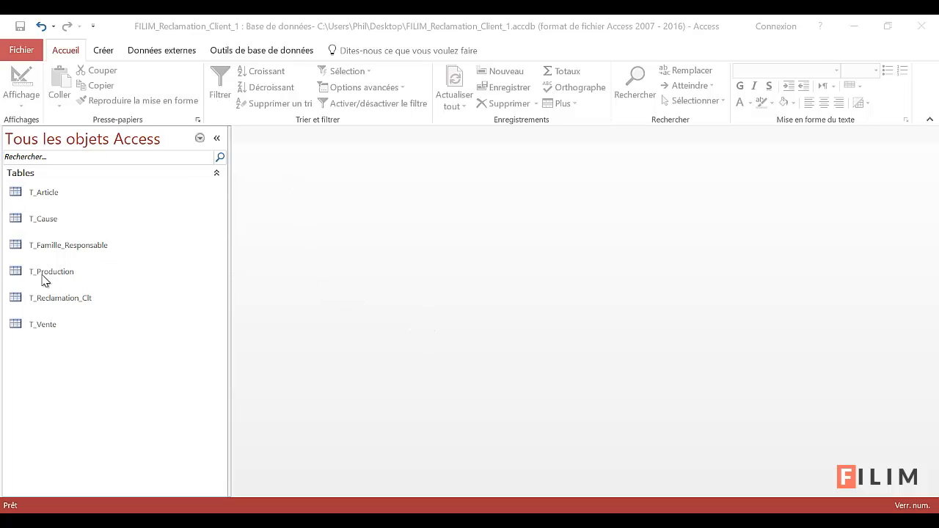
# Slightly reposition T_Reclamation_Clt, T_Article, T_Famille_Responsable, T_Production and T_Cause in the relationships diagram, and close it with the layout saved
pyautogui.click(250, 55)
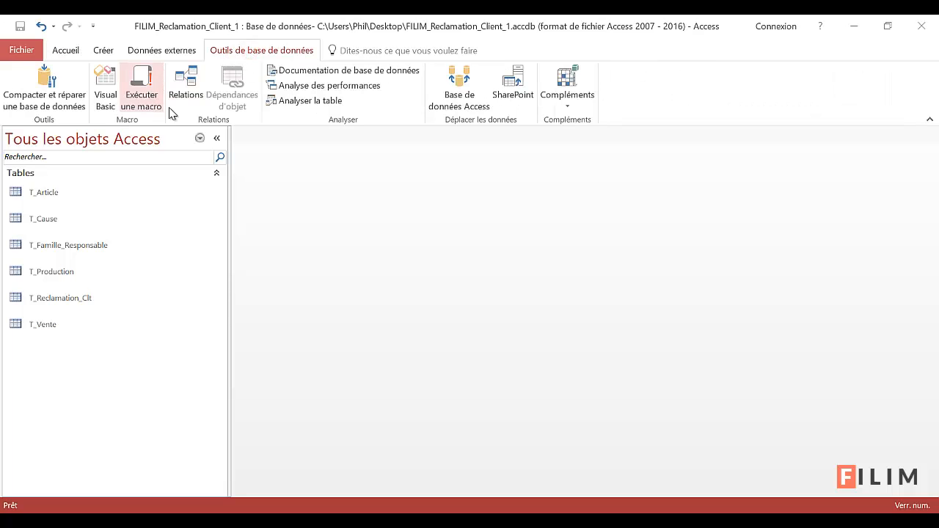
pyautogui.click(180, 96)
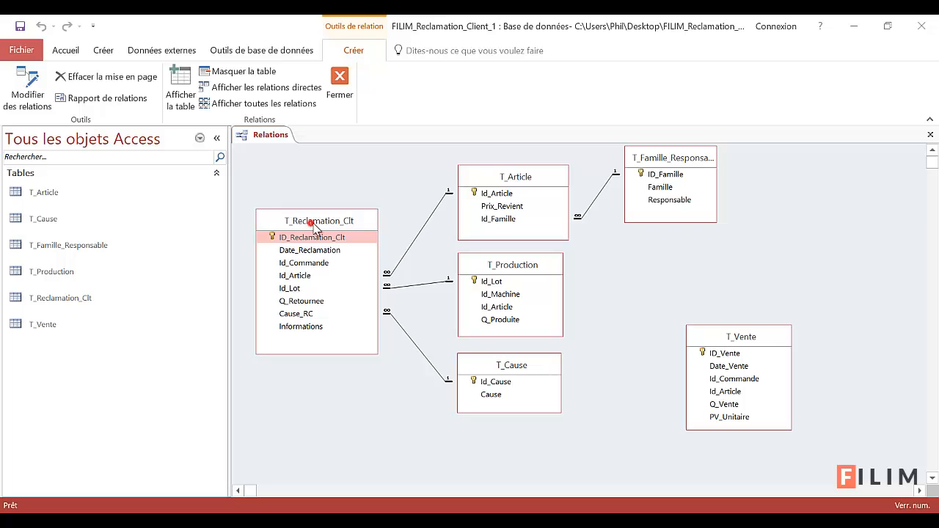
pyautogui.moveTo(313, 224); pyautogui.dragTo(317, 217)
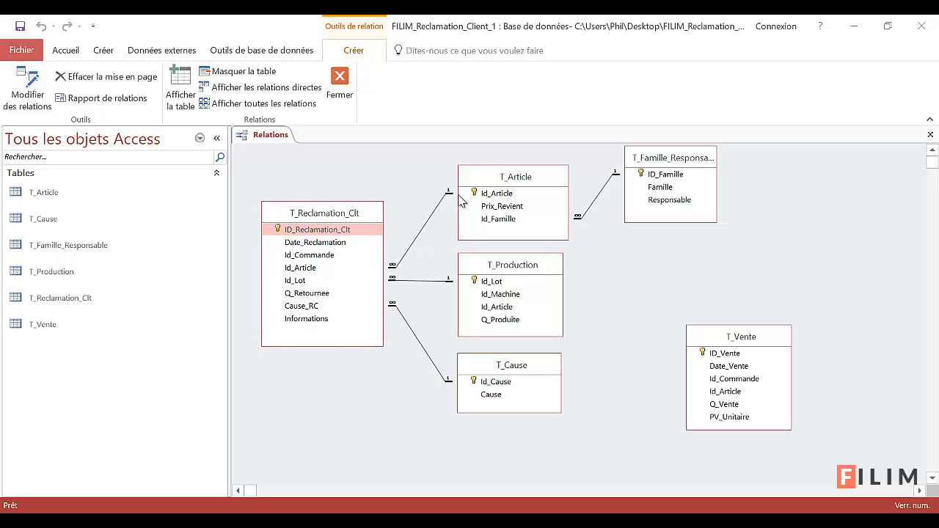
pyautogui.moveTo(509, 183); pyautogui.dragTo(509, 179)
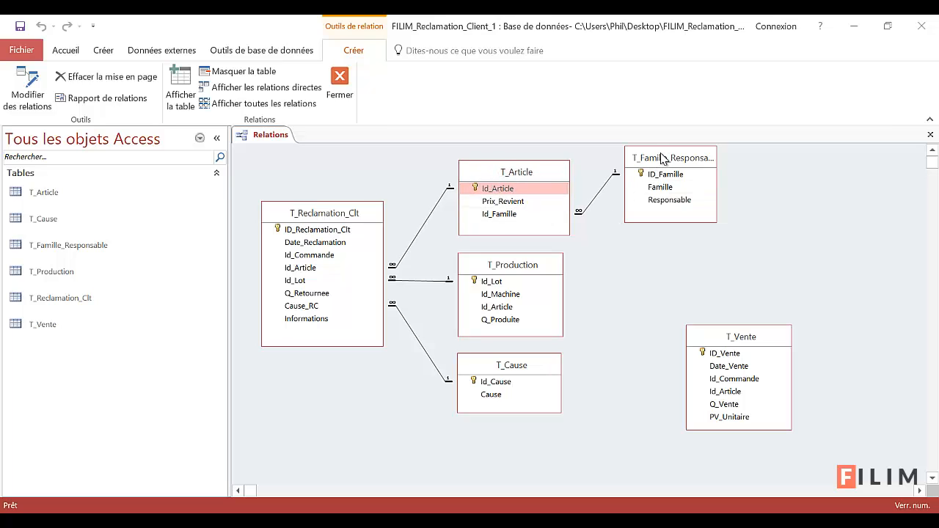
pyautogui.moveTo(658, 160); pyautogui.dragTo(657, 161)
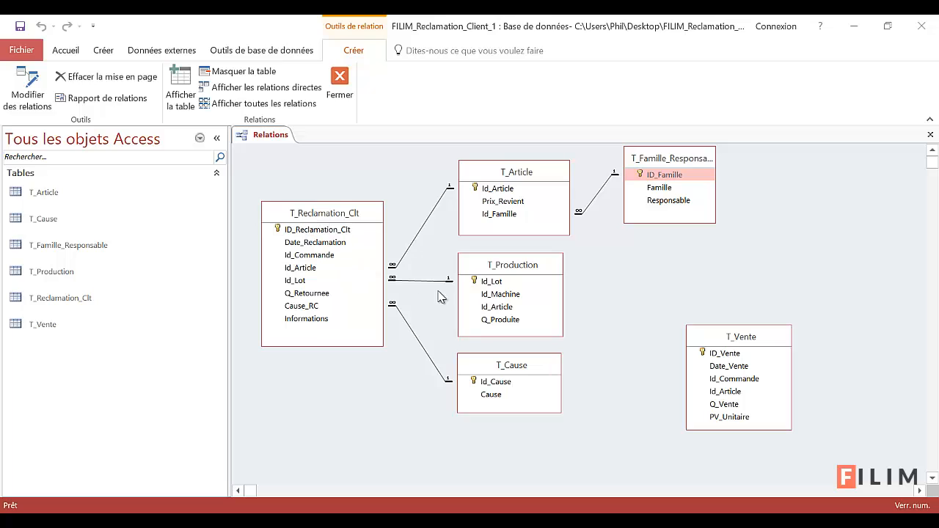
pyautogui.moveTo(501, 268); pyautogui.dragTo(502, 270)
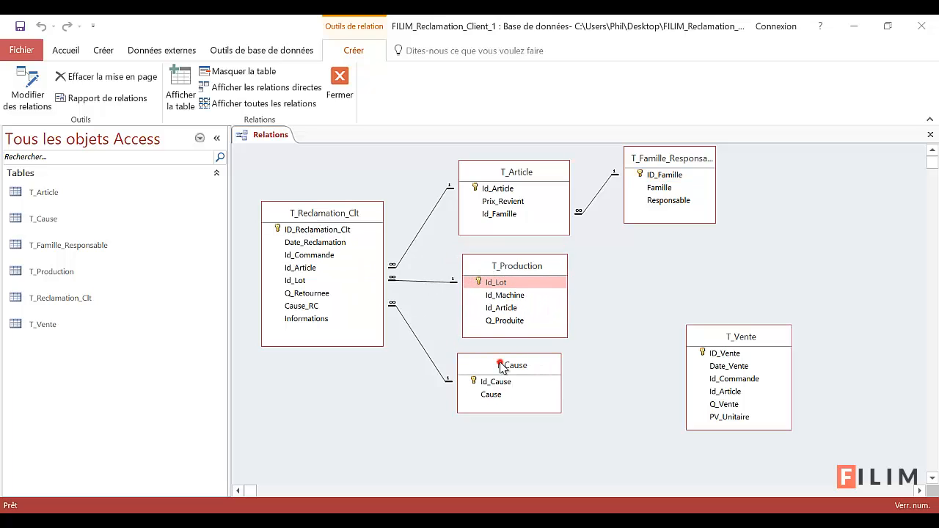
pyautogui.moveTo(502, 366)
pyautogui.mouseDown()
pyautogui.moveTo(511, 359)
pyautogui.moveTo(505, 368)
pyautogui.mouseUp()
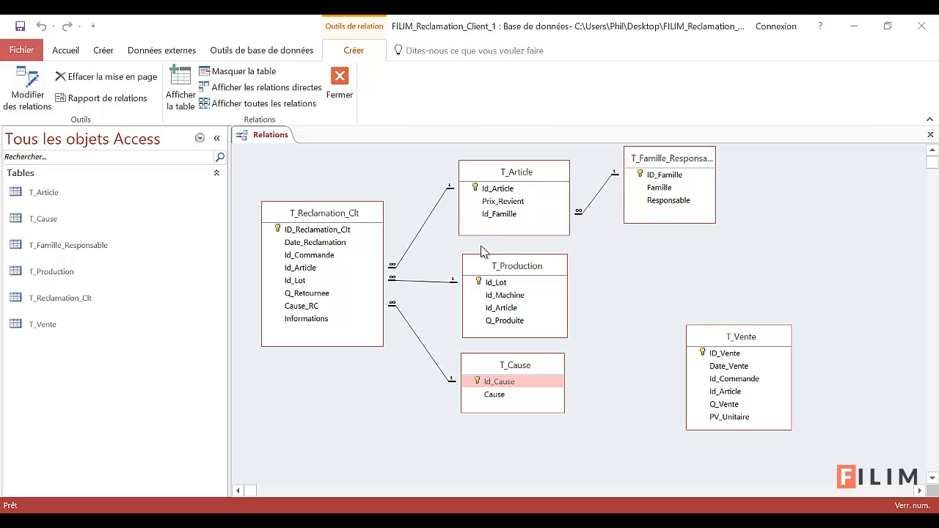
pyautogui.click(937, 135)
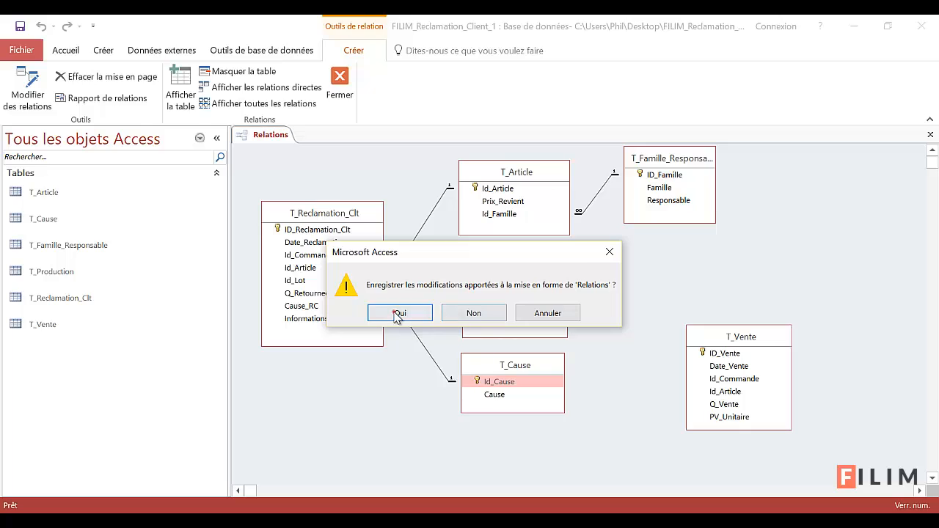
pyautogui.click(398, 313)
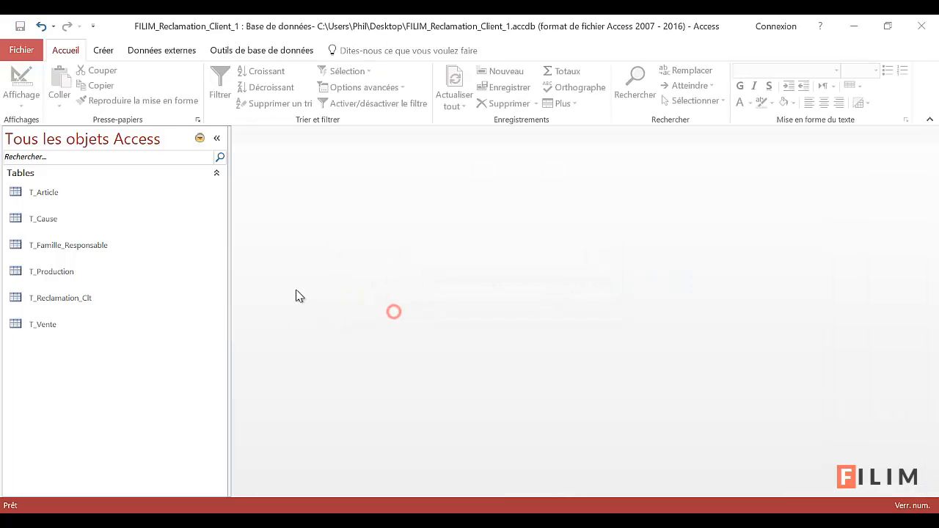
# Open the T_Cause table to examine its list of complaint causes, and close it
pyautogui.click(104, 51)
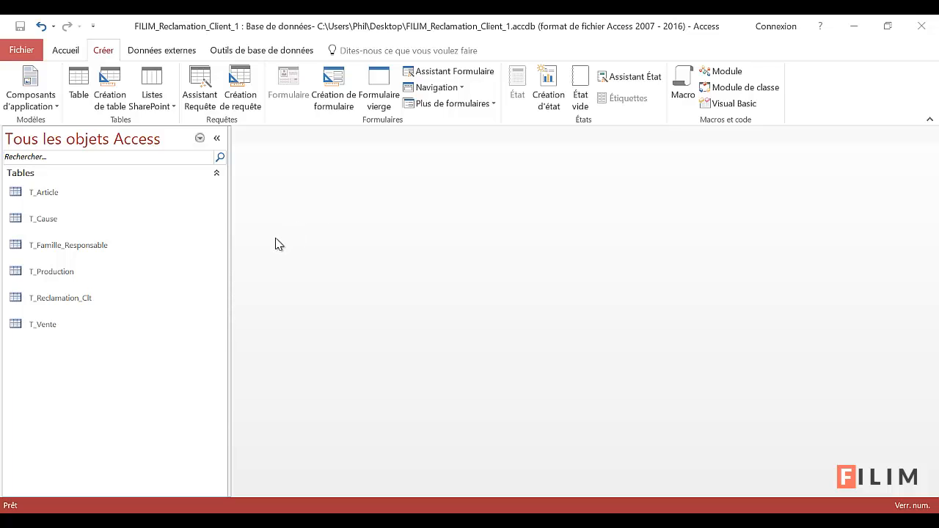
pyautogui.doubleClick(42, 224)
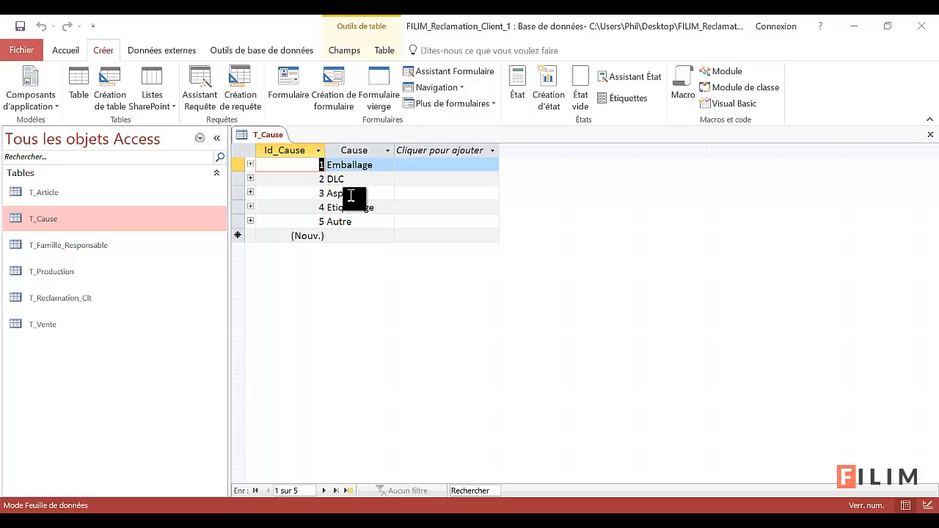
pyautogui.click(930, 134)
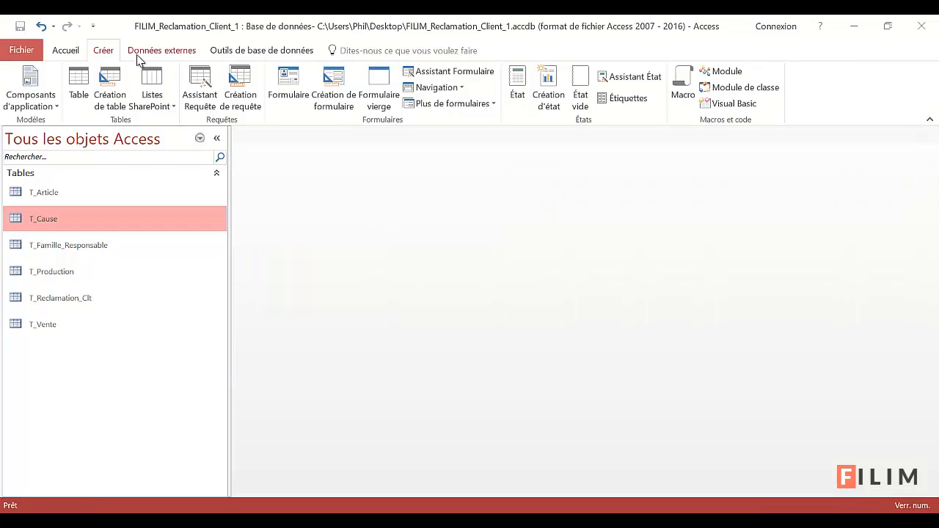
# Create a new query in design view with T_Reclamation_Clt and T_Cause, spacing the tables apart and enlarging T_Reclamation_Clt to show all fields
pyautogui.click(240, 80)
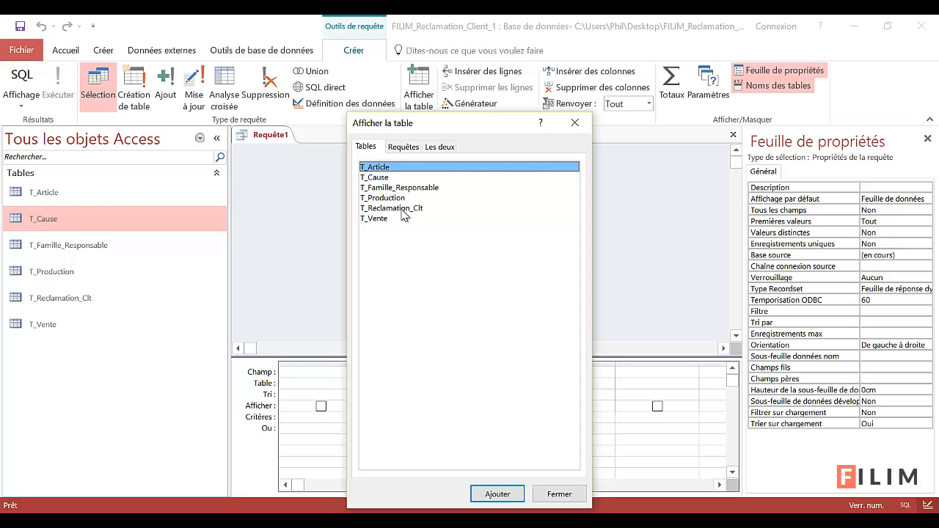
pyautogui.doubleClick(401, 208)
pyautogui.click(398, 178)
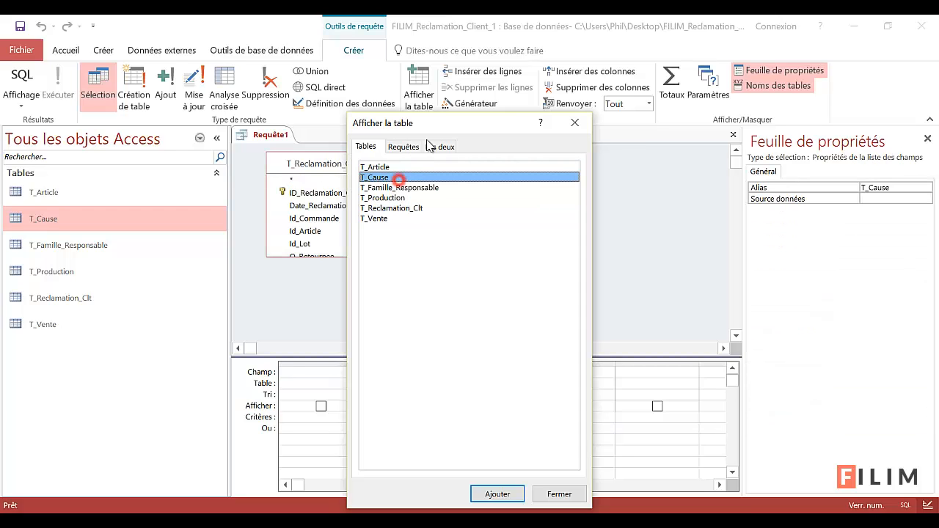
pyautogui.moveTo(435, 125); pyautogui.dragTo(700, 118)
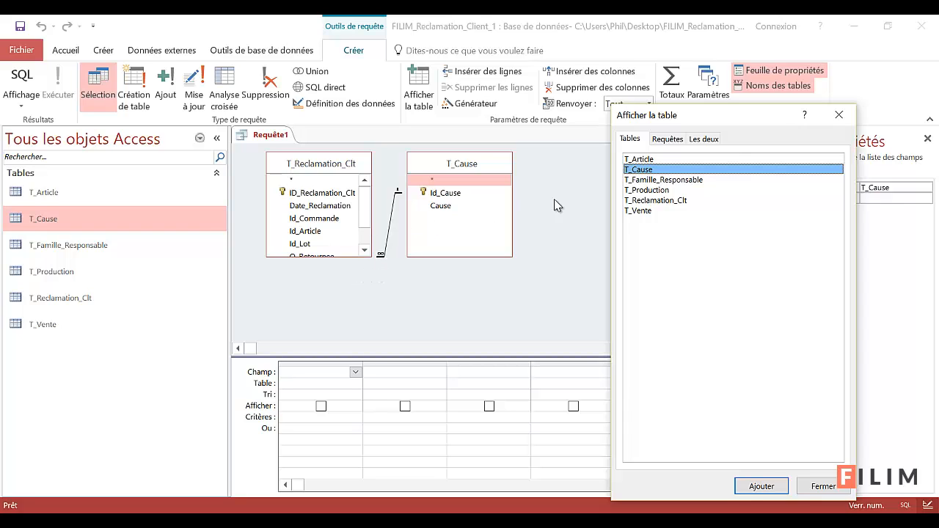
pyautogui.click(822, 486)
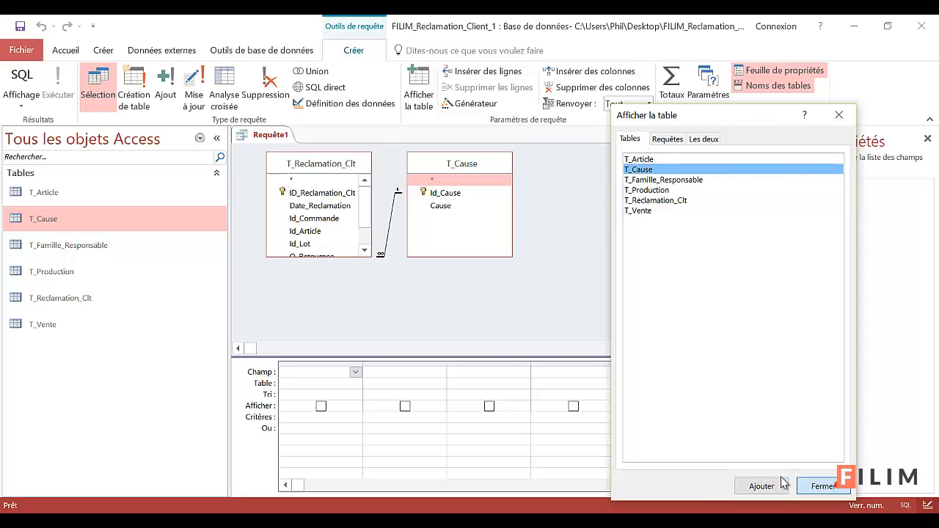
pyautogui.moveTo(438, 163); pyautogui.dragTo(517, 161)
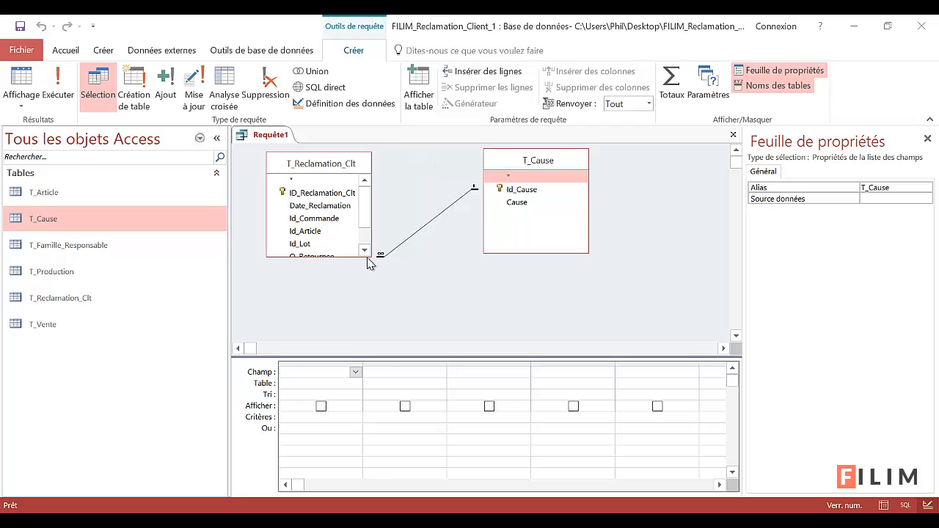
pyautogui.moveTo(374, 262); pyautogui.dragTo(409, 311)
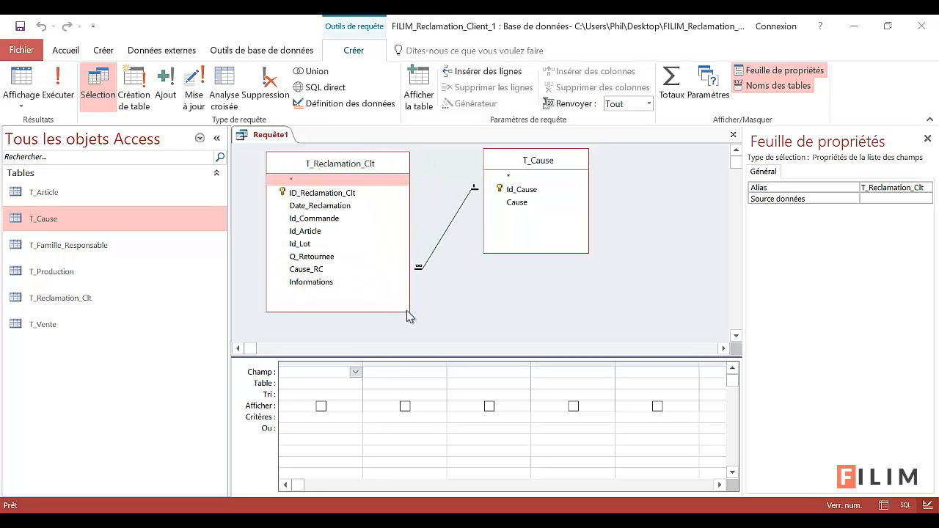
# Add ID_Reclamation_Clt, Date_Reclamation, Id_Commande, Id_Article, Q_Retournee and Cause_RC from T_Reclamation_Clt to the query grid, and close the property sheet
pyautogui.doubleClick(340, 194)
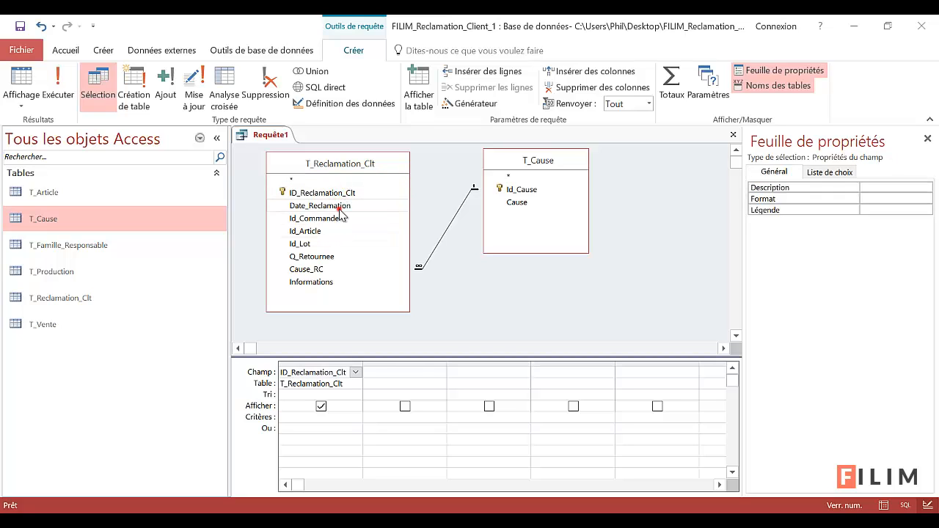
pyautogui.doubleClick(338, 206)
pyautogui.doubleClick(342, 219)
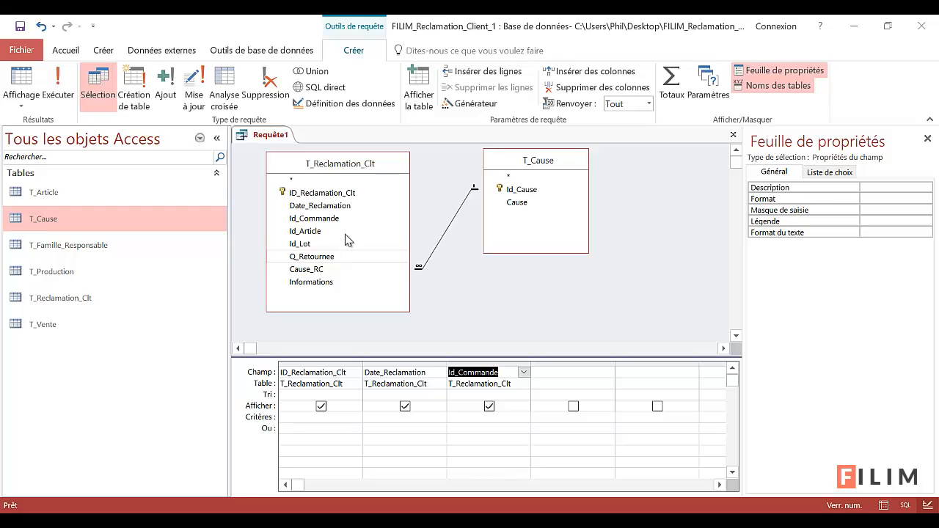
pyautogui.doubleClick(345, 232)
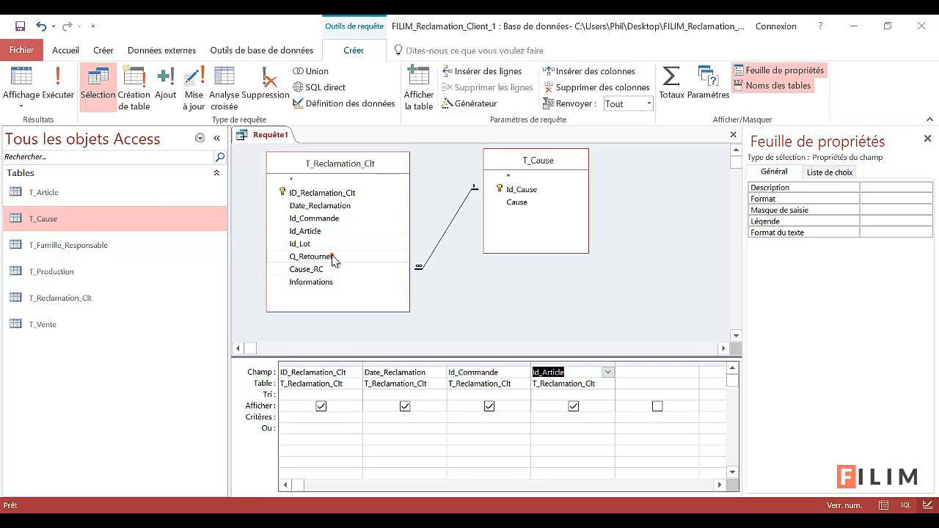
pyautogui.doubleClick(331, 256)
pyautogui.doubleClick(307, 270)
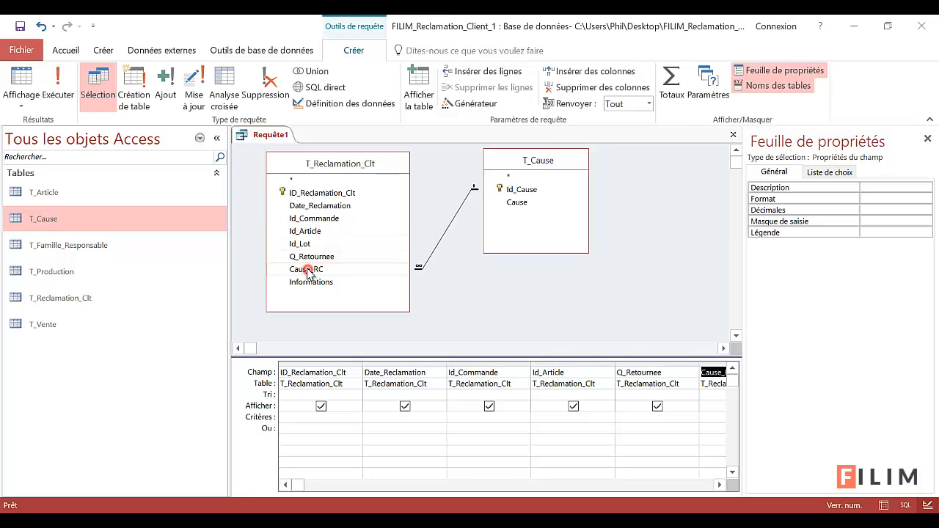
pyautogui.click(927, 138)
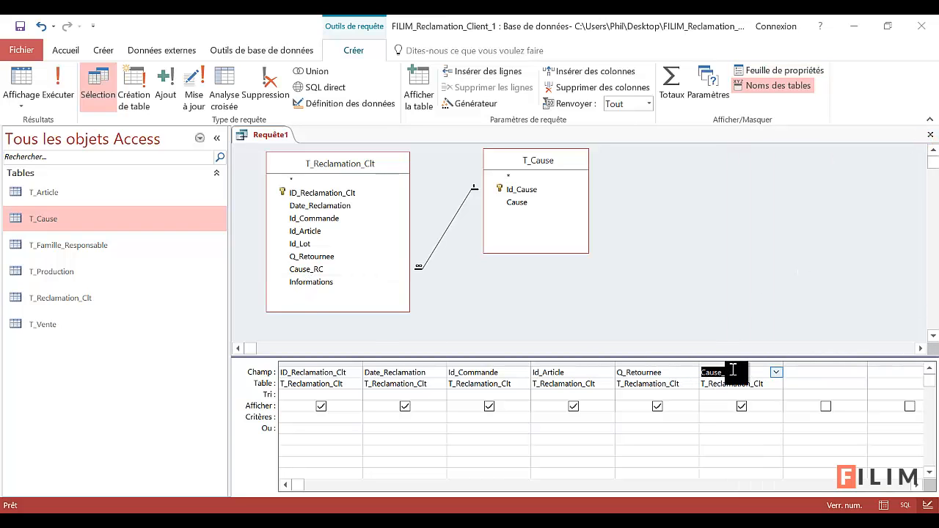
# Preview the query's datasheet, and replace the Cause_RC column in the design grid with the Cause field from T_Cause
pyautogui.click(18, 80)
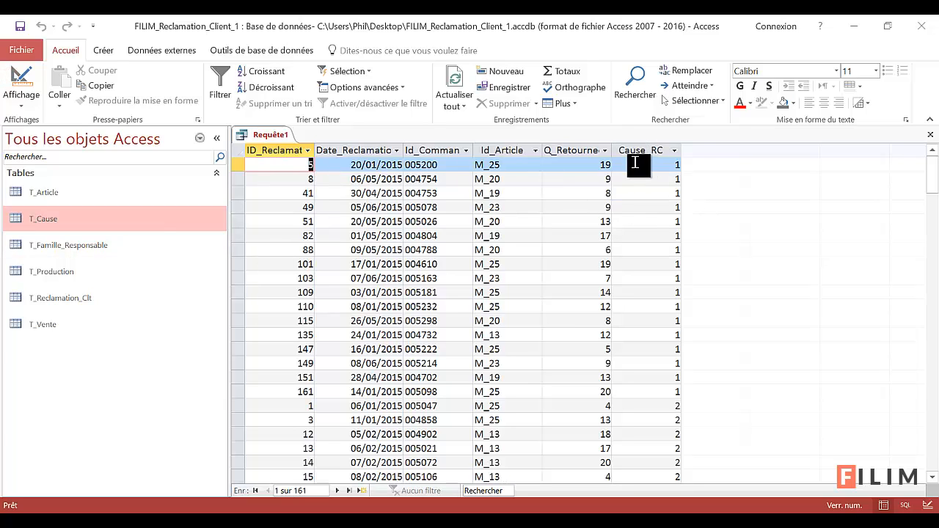
pyautogui.click(18, 81)
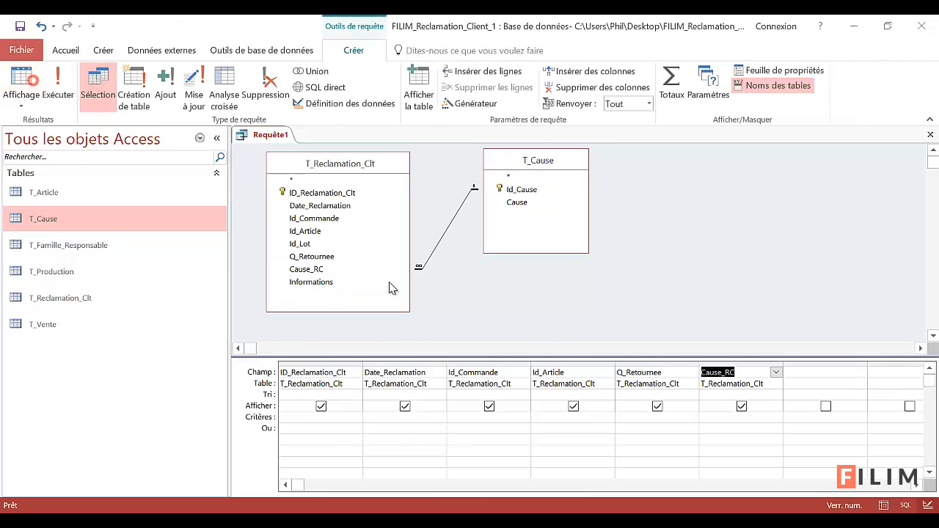
pyautogui.click(721, 362)
pyautogui.press('Delete')
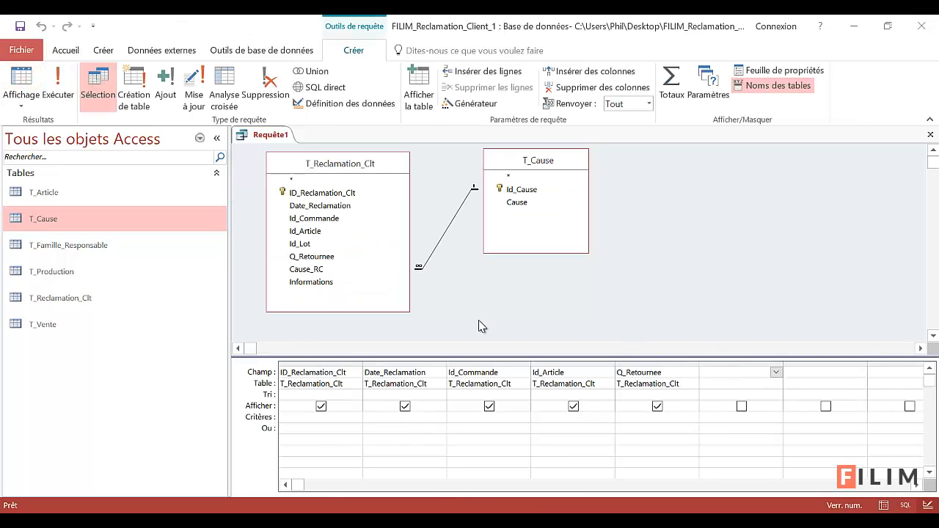
pyautogui.click(510, 204)
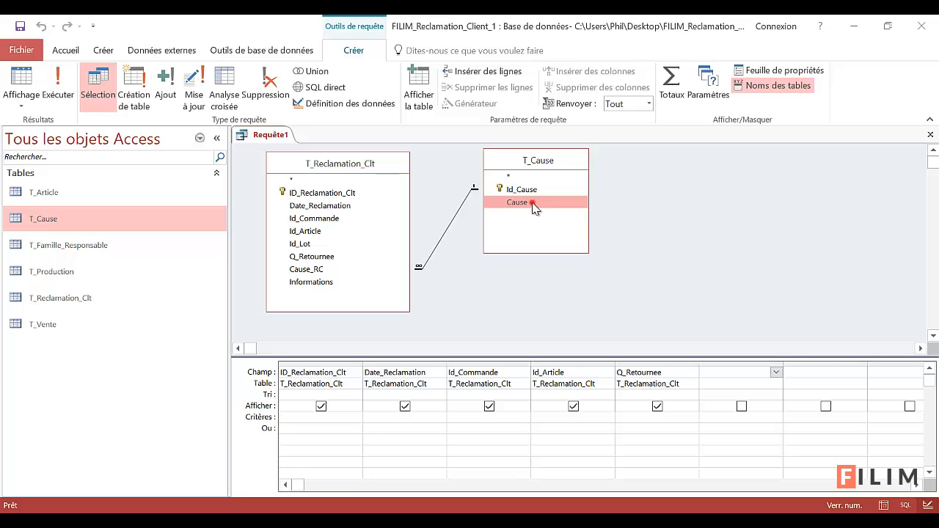
pyautogui.doubleClick(529, 205)
# Check the Cause column in the query's datasheet and return to design view
pyautogui.click(52, 90)
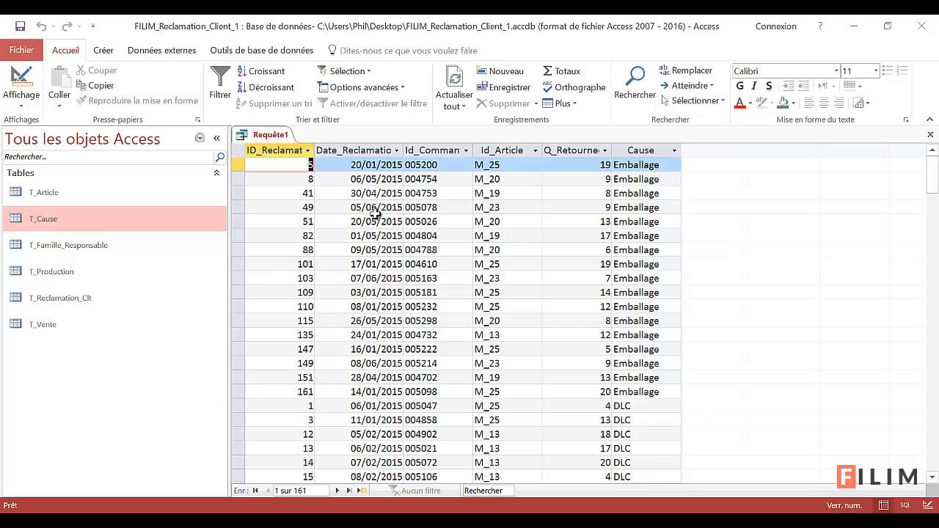
pyautogui.click(20, 75)
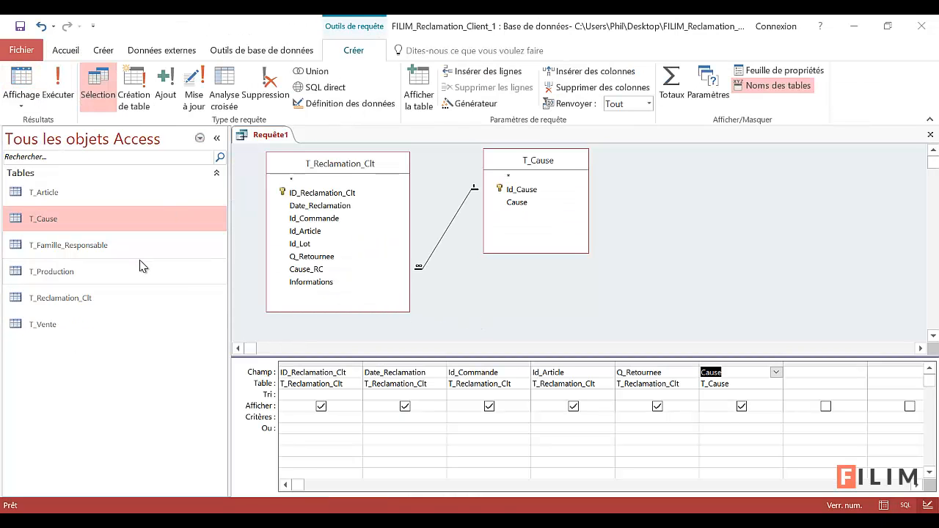
pyautogui.moveTo(142, 265); pyautogui.dragTo(563, 387)
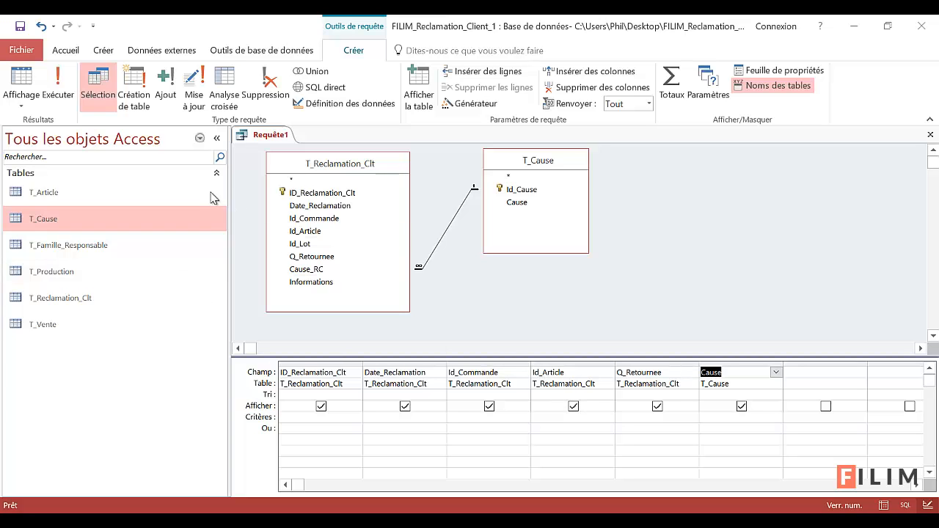
pyautogui.click(21, 75)
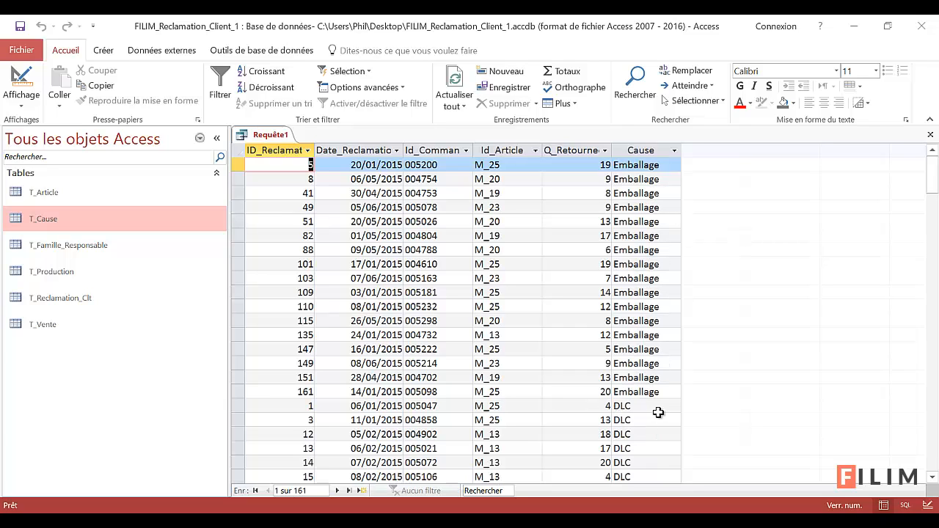
pyautogui.click(21, 77)
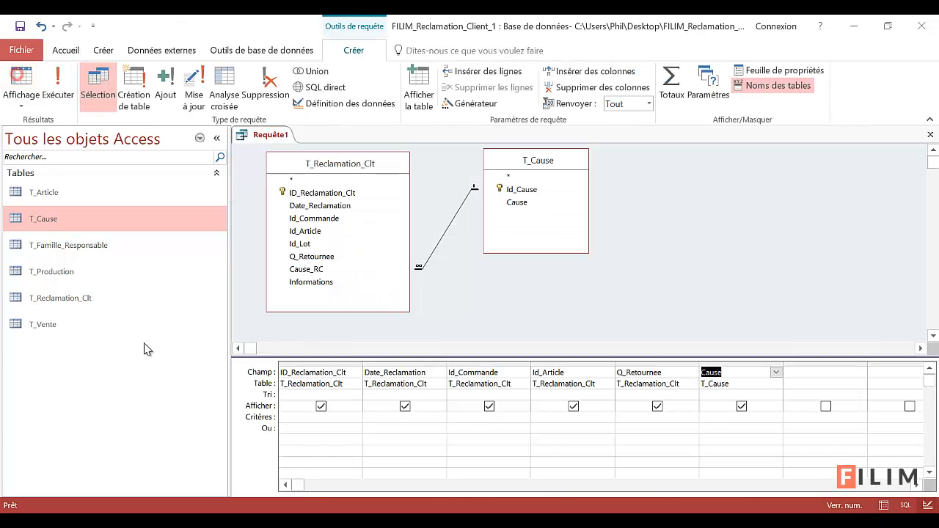
# Enter the parameter prompt [Quelle cause ?] as the criterion for the Cause field
pyautogui.click(717, 417)
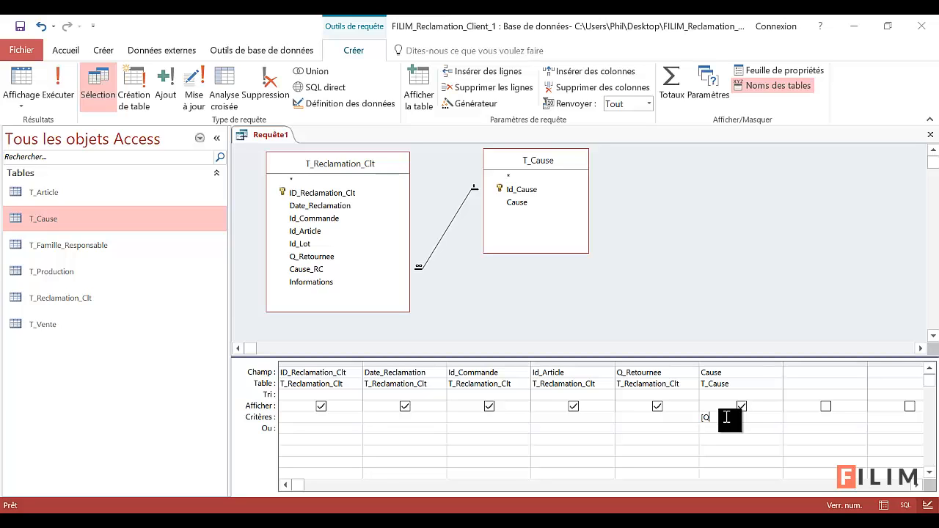
pyautogui.write('u')
pyautogui.write(']')
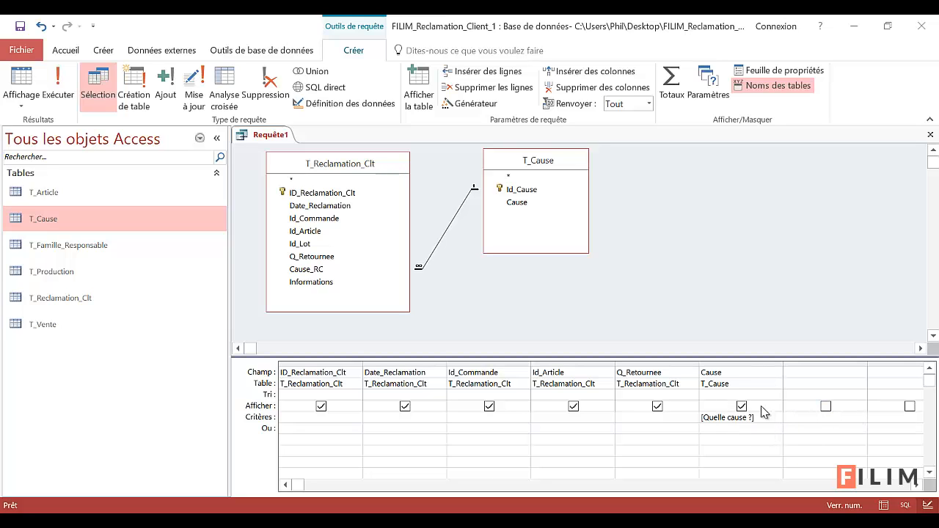
# Save the cause parameter query as R01 and close it
pyautogui.hotkey('ctrl', 's')
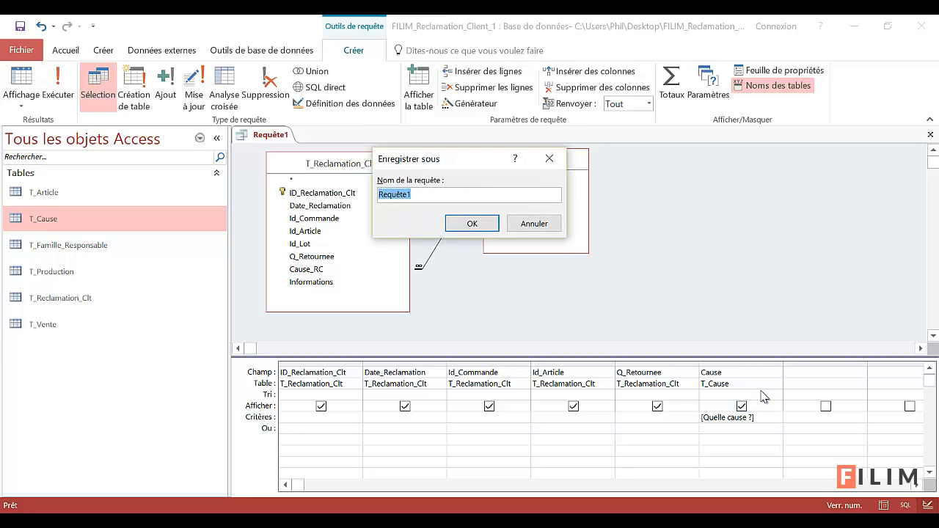
pyautogui.write('R01')
pyautogui.press('Return')
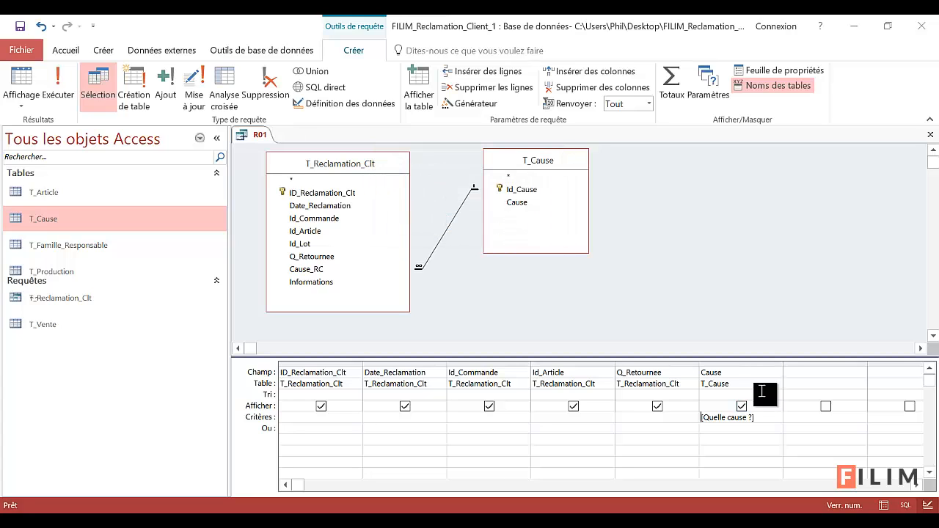
pyautogui.click(930, 135)
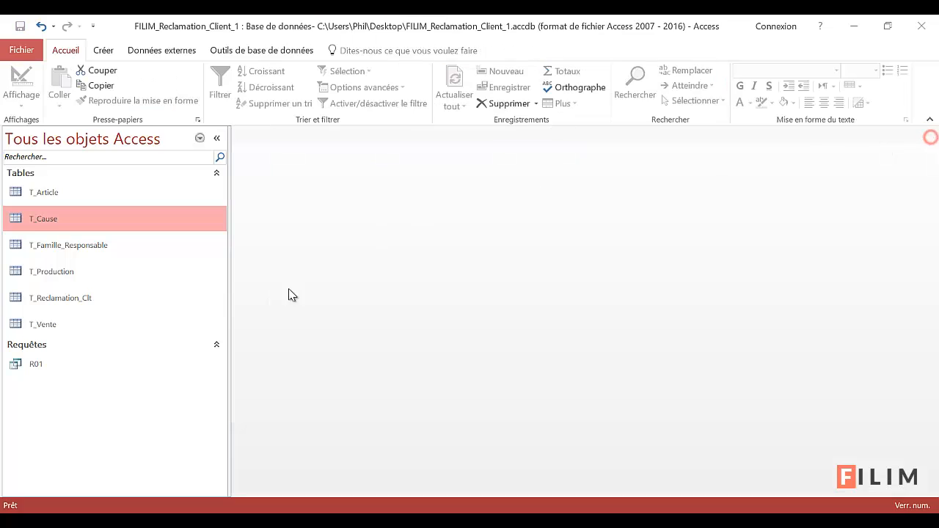
# Run query R01 with DLC as the cause, look through the listed complaints and close the query
pyautogui.doubleClick(52, 361)
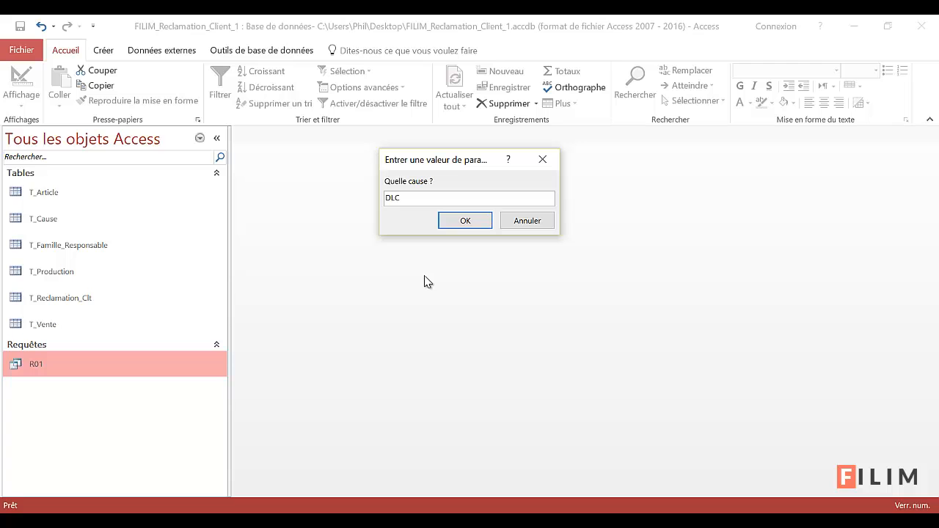
pyautogui.press('Return')
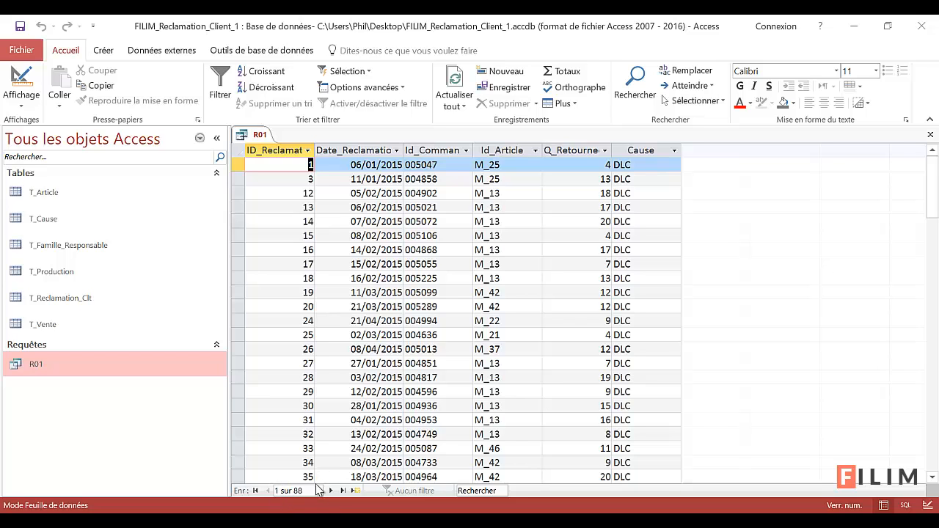
pyautogui.scroll(-13, 658, 325)
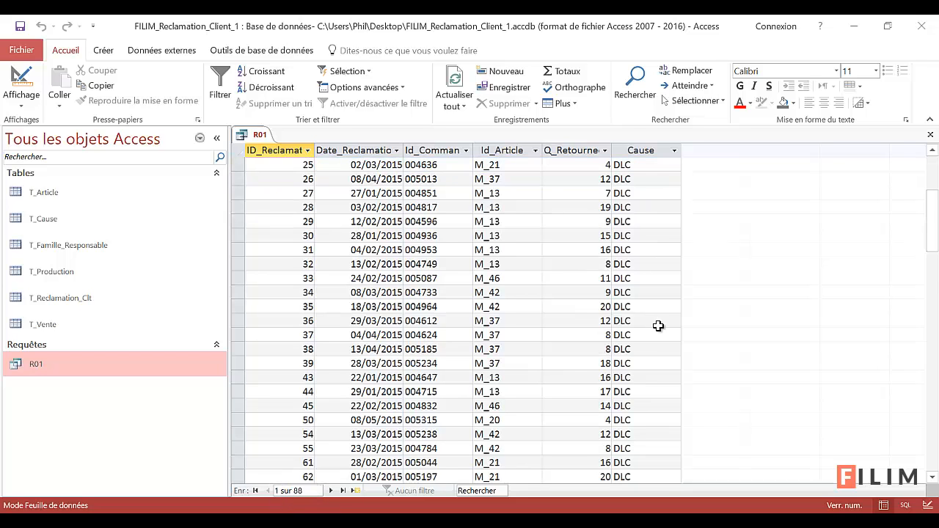
pyautogui.scroll(13, 659, 325)
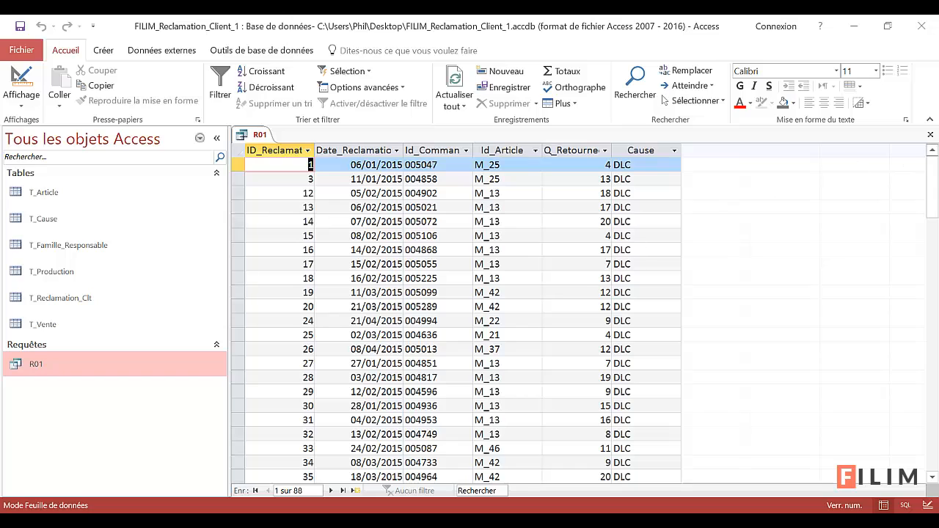
pyautogui.click(935, 137)
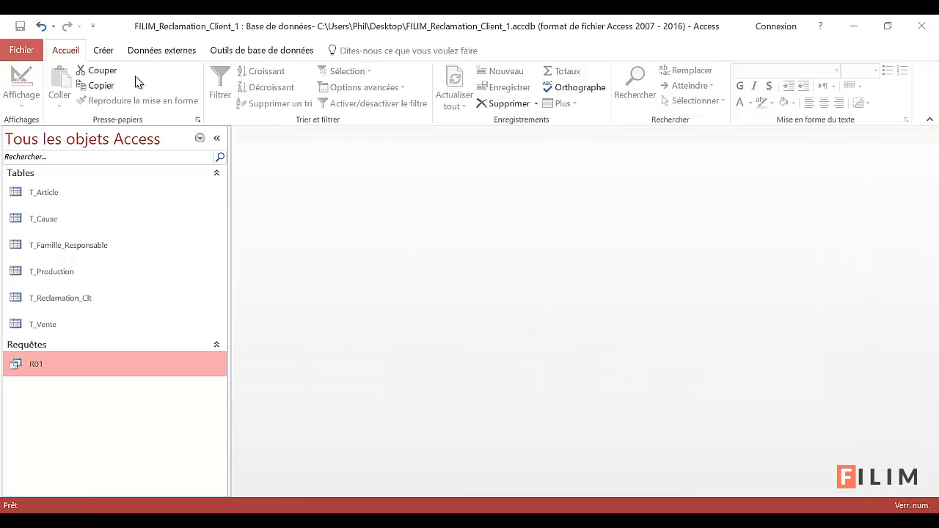
# Create a new query in design view with the tables T_Reclamation_Clt, T_Famille_Responsable and T_Article
pyautogui.click(104, 51)
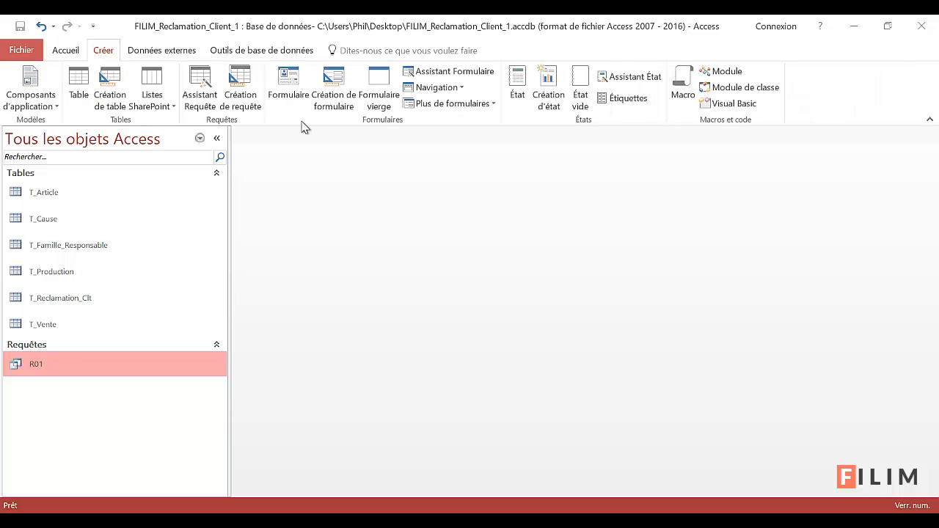
pyautogui.click(240, 110)
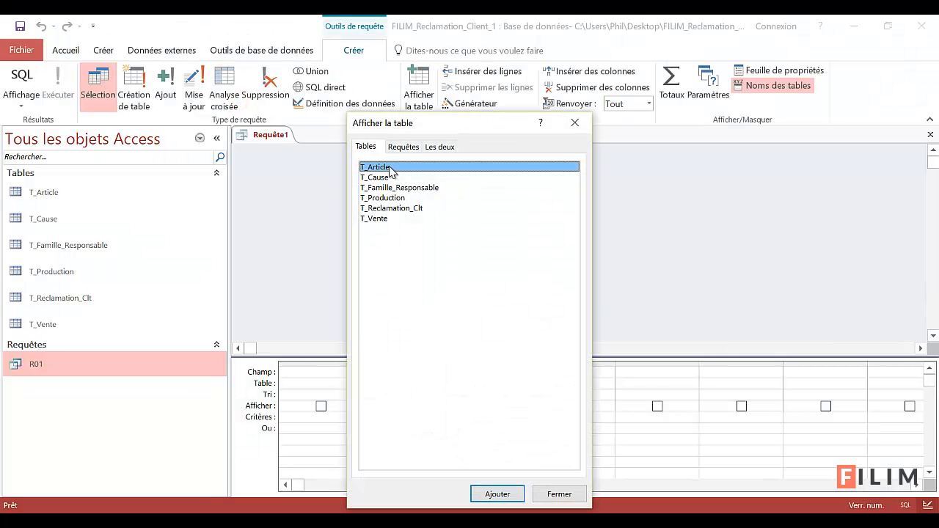
pyautogui.moveTo(429, 125); pyautogui.dragTo(629, 115)
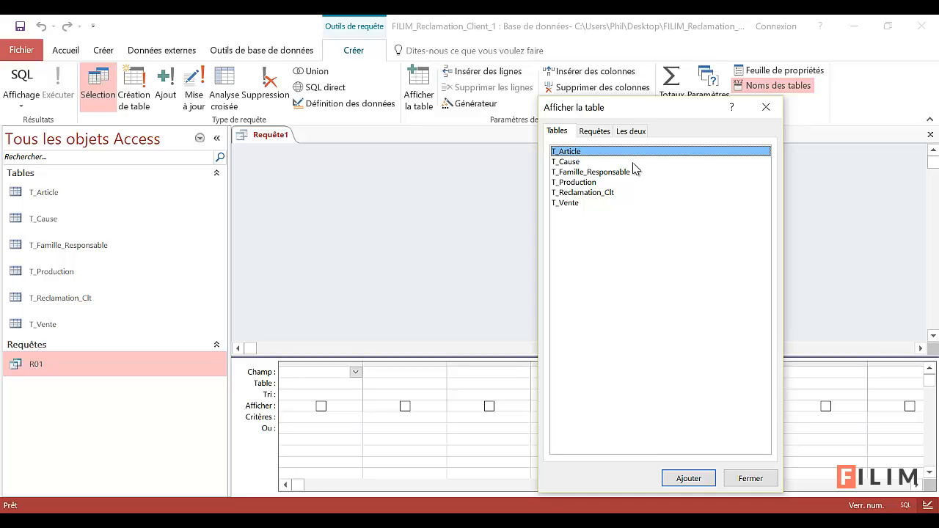
pyautogui.doubleClick(594, 193)
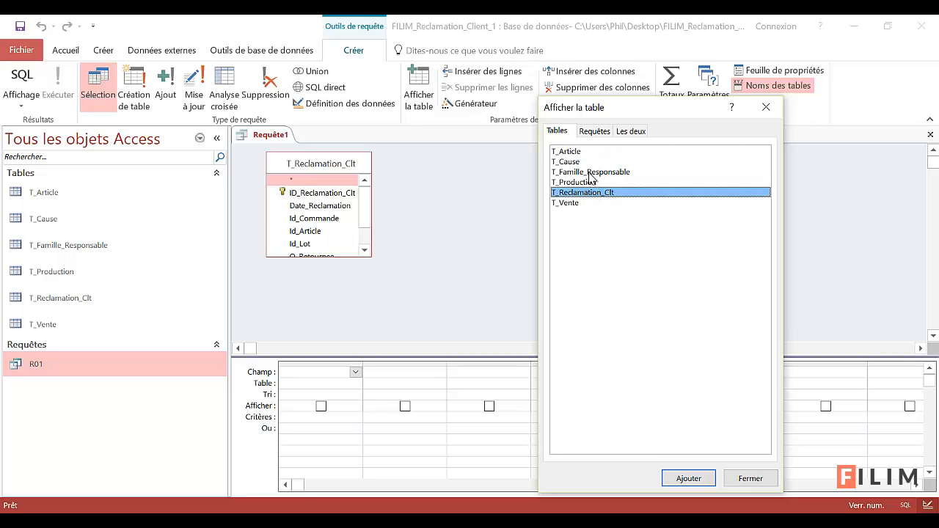
pyautogui.doubleClick(587, 172)
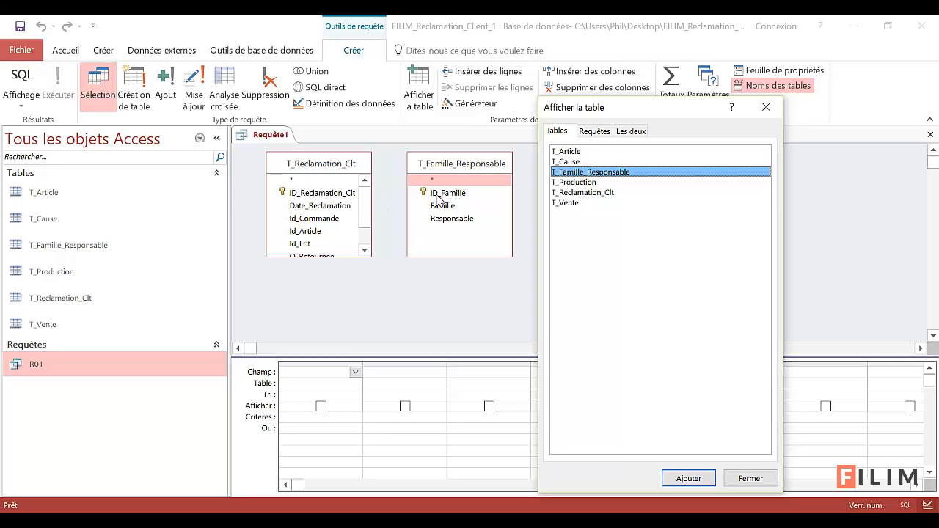
pyautogui.doubleClick(578, 151)
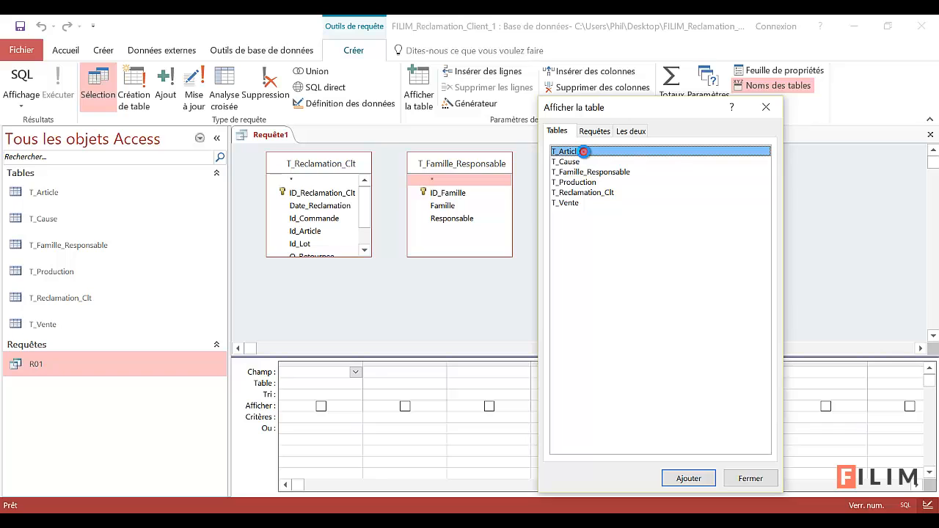
pyautogui.click(766, 107)
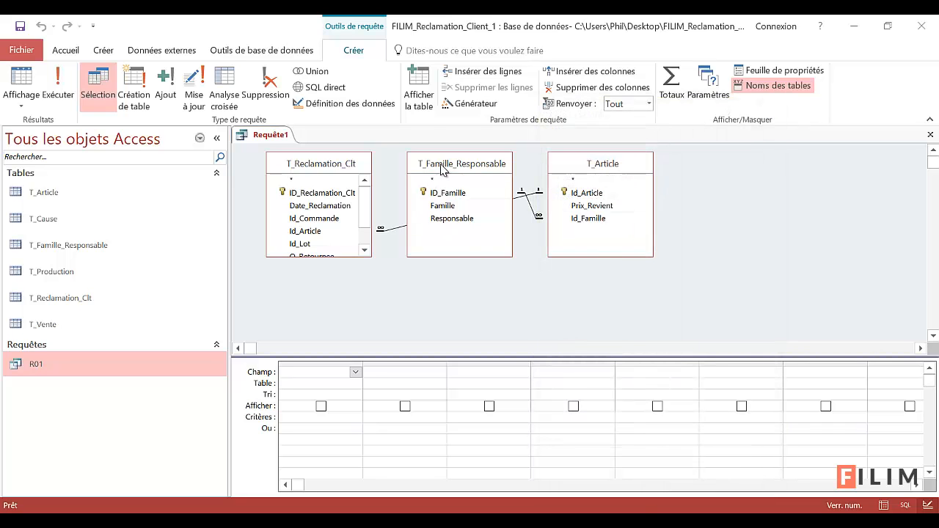
# Arrange the tables with T_Article between T_Reclamation_Clt and T_Famille_Responsable, and enlarge T_Reclamation_Clt to show all its fields
pyautogui.moveTo(440, 163); pyautogui.dragTo(760, 191)
pyautogui.moveTo(572, 164); pyautogui.dragTo(458, 165)
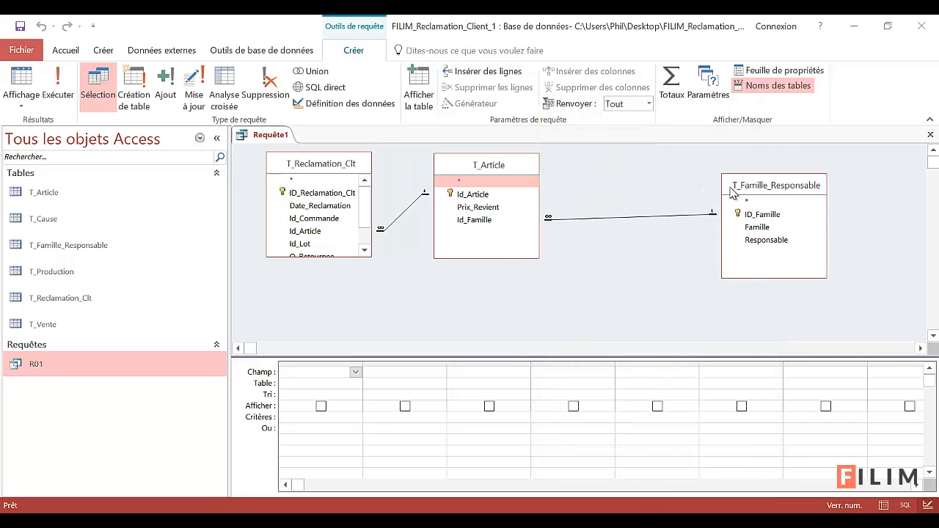
pyautogui.moveTo(744, 186); pyautogui.dragTo(602, 163)
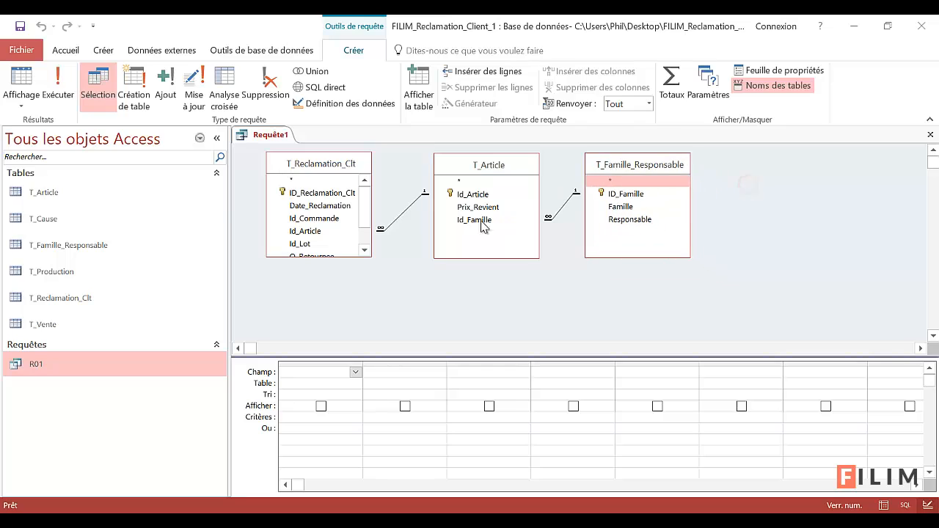
pyautogui.click(374, 259)
pyautogui.moveTo(372, 259); pyautogui.dragTo(392, 307)
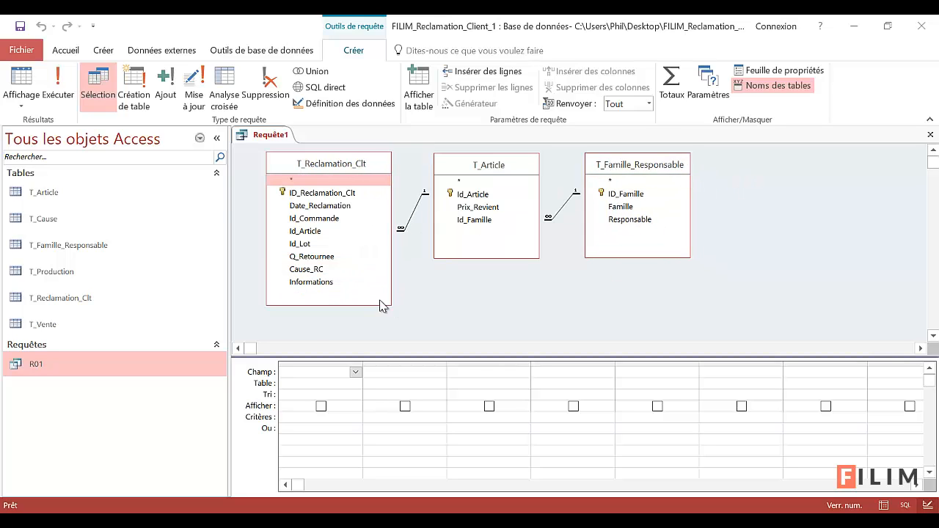
# Add Date_Reclamation, Id_Commande, Id_Article and Q_Retournee from T_Reclamation_Clt and Famille from T_Famille_Responsable to the grid, with Famille as the first column
pyautogui.doubleClick(326, 208)
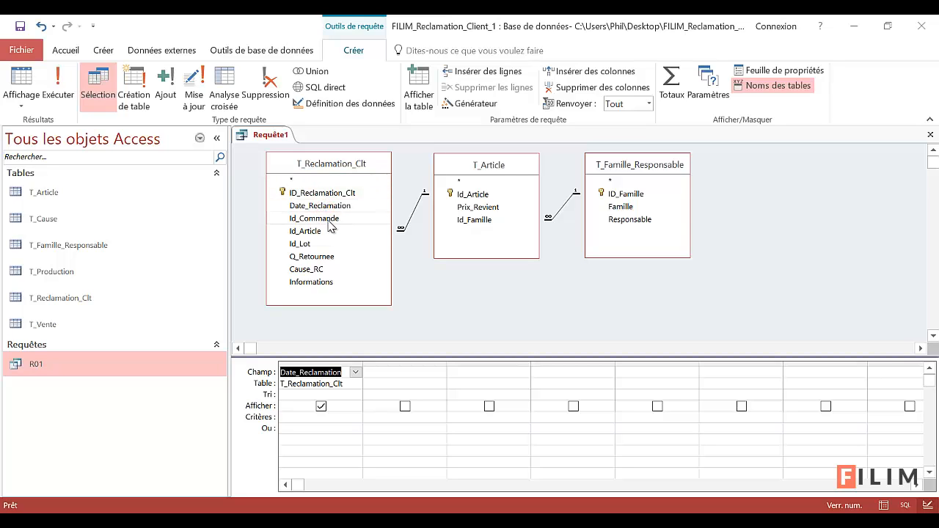
pyautogui.doubleClick(328, 219)
pyautogui.doubleClick(325, 232)
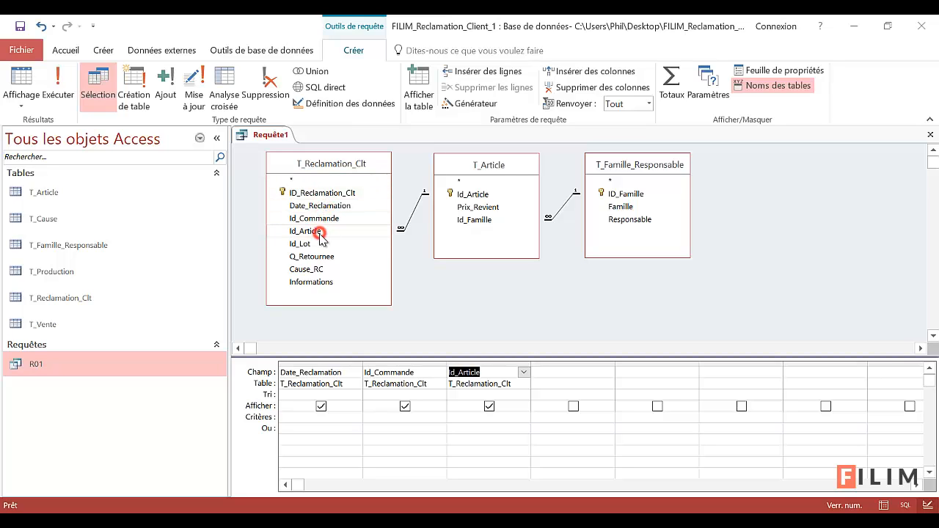
pyautogui.doubleClick(328, 258)
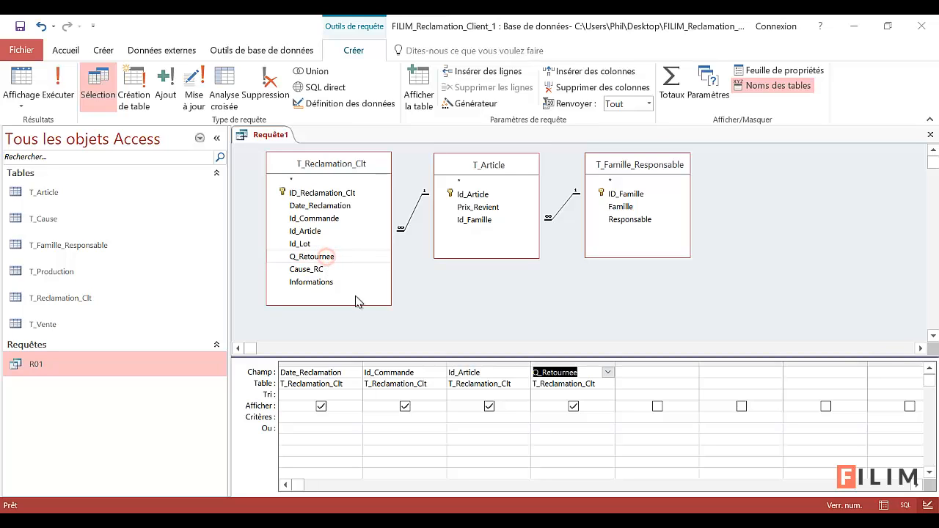
pyautogui.doubleClick(616, 206)
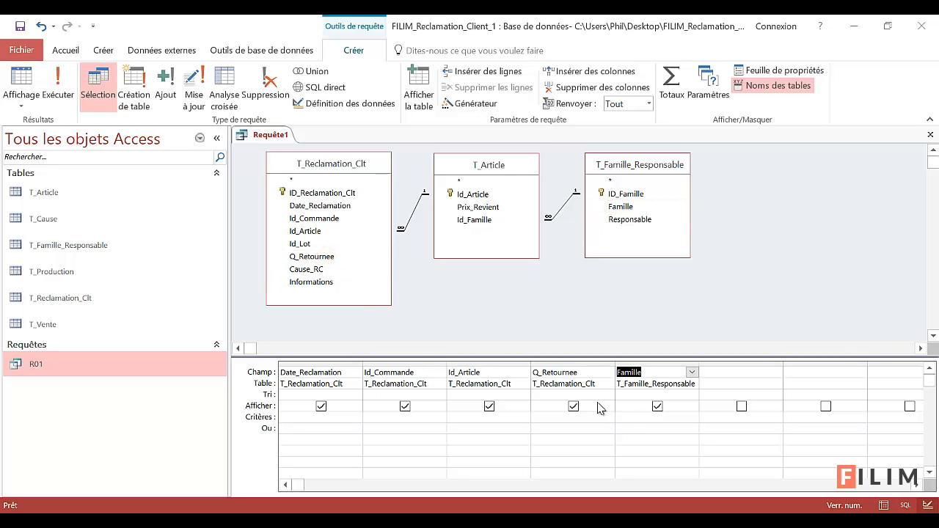
pyautogui.click(658, 367)
pyautogui.moveTo(666, 365); pyautogui.dragTo(319, 355)
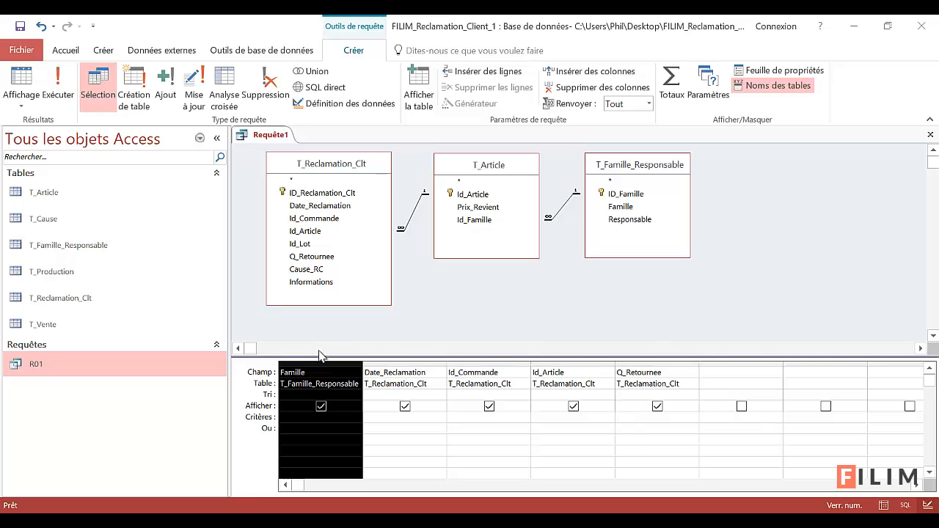
# Examine the product families listed in the new query's datasheet and return to design view
pyautogui.click(22, 70)
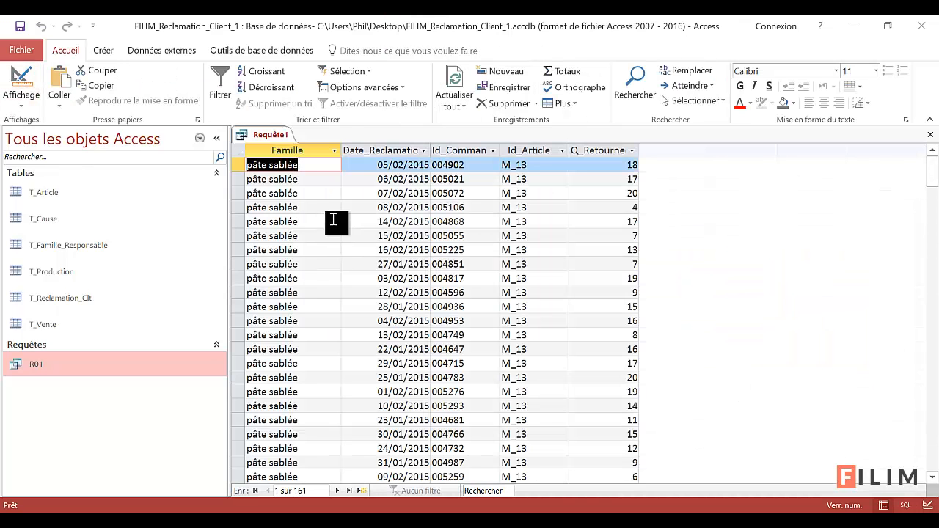
pyautogui.click(322, 239)
pyautogui.scroll(-8, 316, 252)
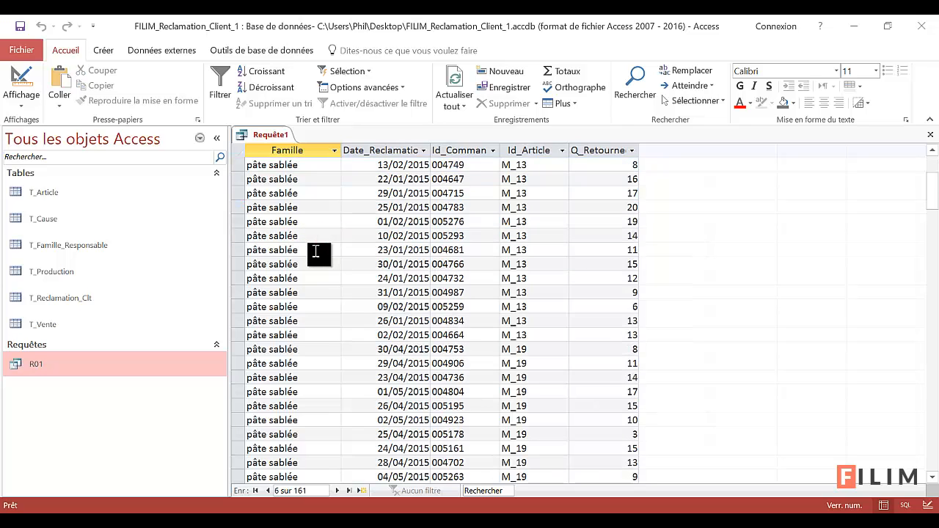
pyautogui.scroll(-3, 317, 252)
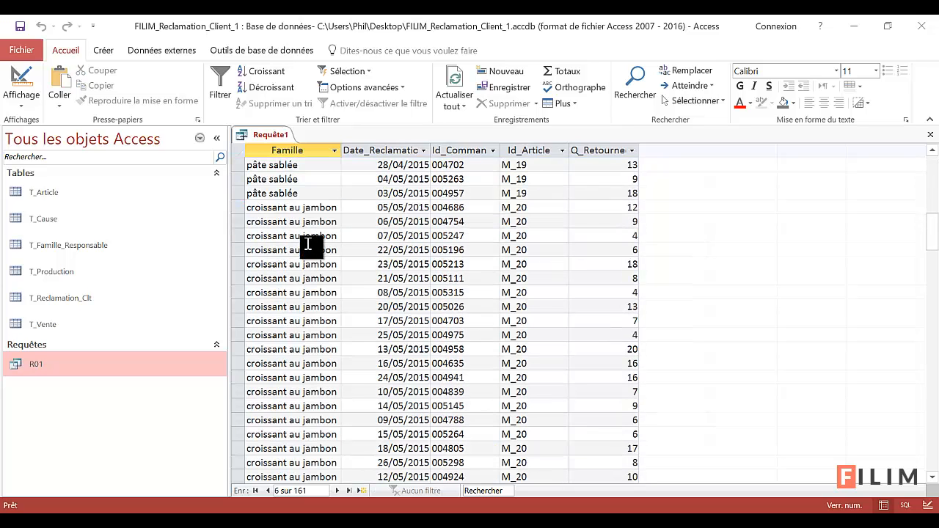
pyautogui.scroll(4, 306, 256)
pyautogui.scroll(-13, 304, 263)
pyautogui.scroll(2, 307, 258)
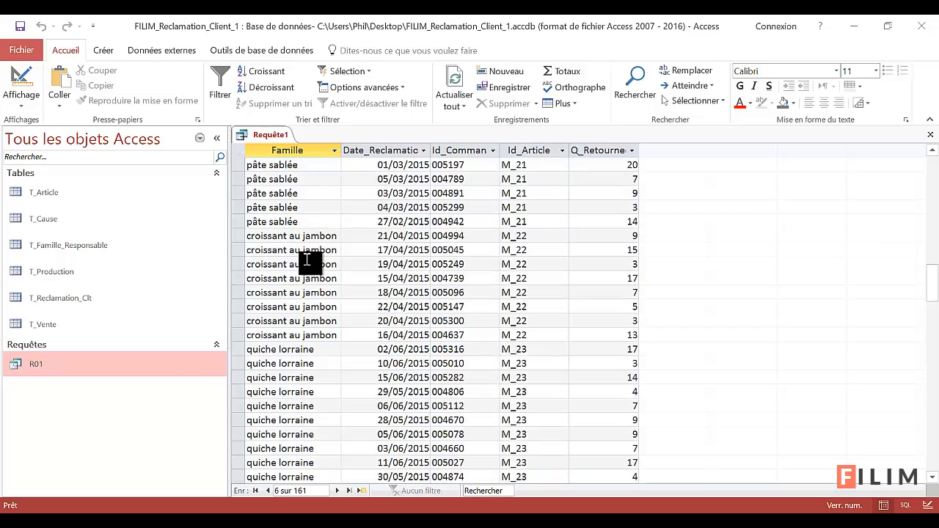
pyautogui.scroll(-18, 307, 258)
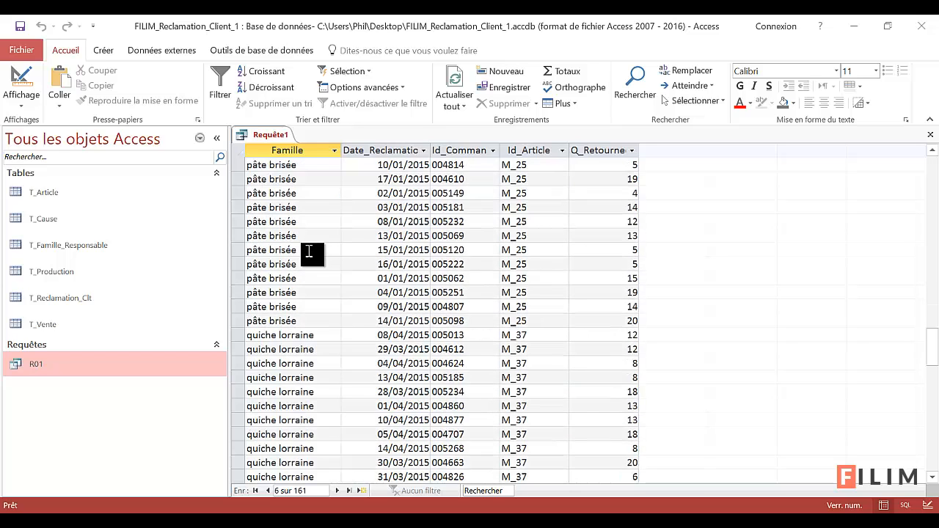
pyautogui.scroll(-12, 304, 262)
pyautogui.scroll(6, 301, 279)
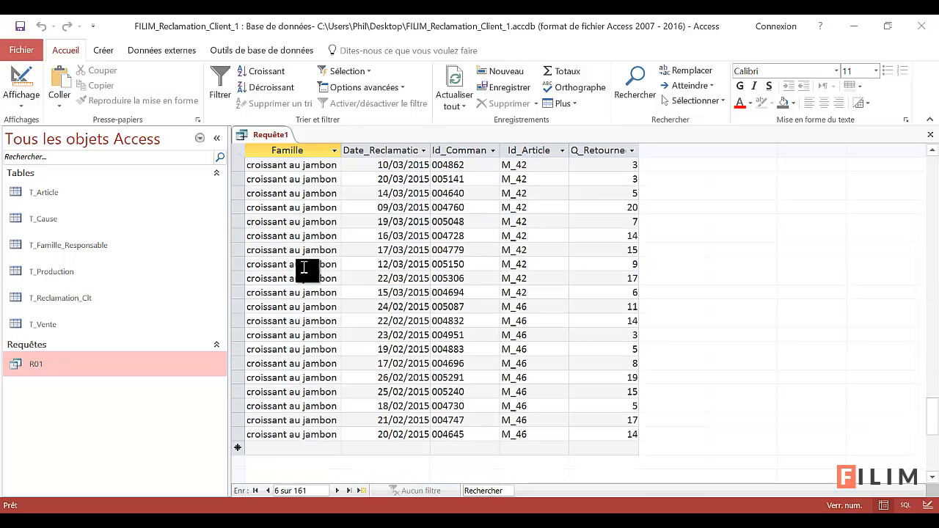
pyautogui.scroll(20, 297, 299)
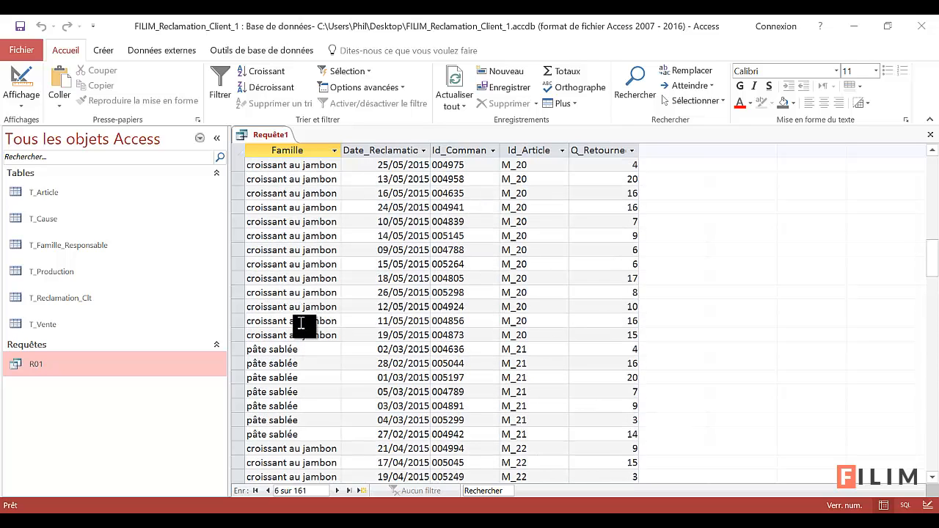
pyautogui.scroll(2, 300, 323)
pyautogui.click(21, 78)
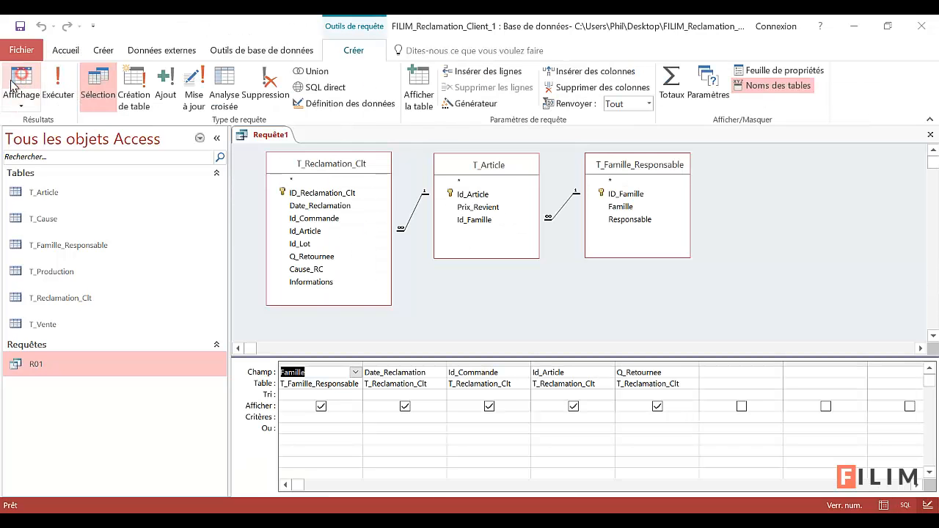
# Enter the parameter prompt [Quelle famille ?] as the criterion for the Famille field
pyautogui.click(284, 417)
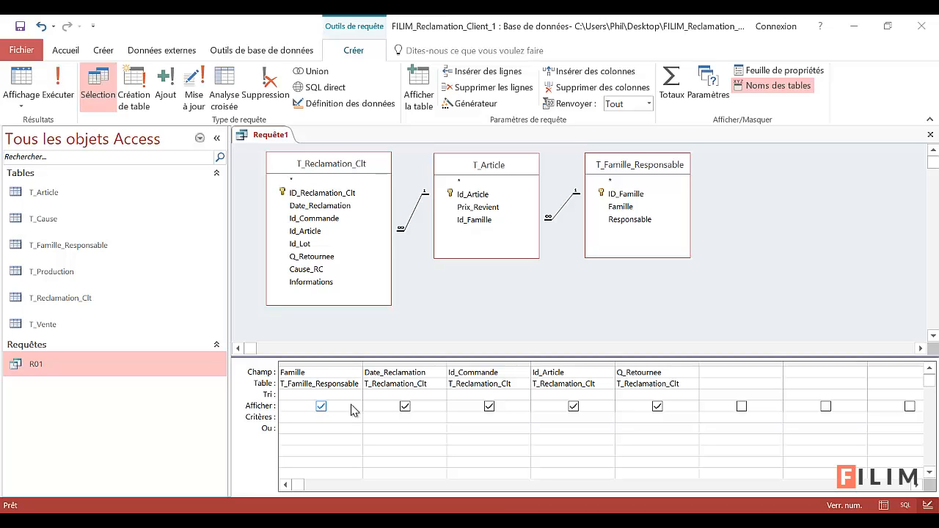
pyautogui.write('Quel')
pyautogui.press('BackSpace')
pyautogui.write('le')
# Save the family parameter query as R02 and close it
pyautogui.hotkey('ctrl', 's')
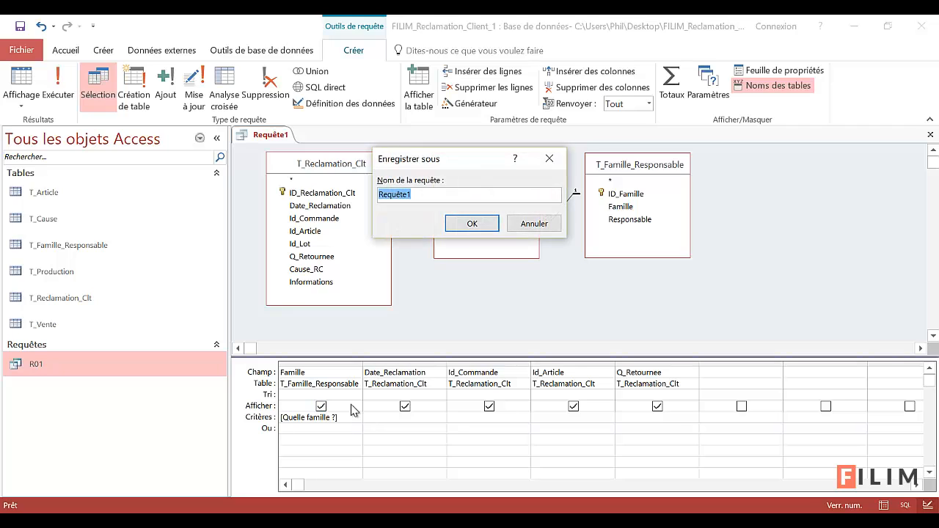
pyautogui.write('R02')
pyautogui.press('Return')
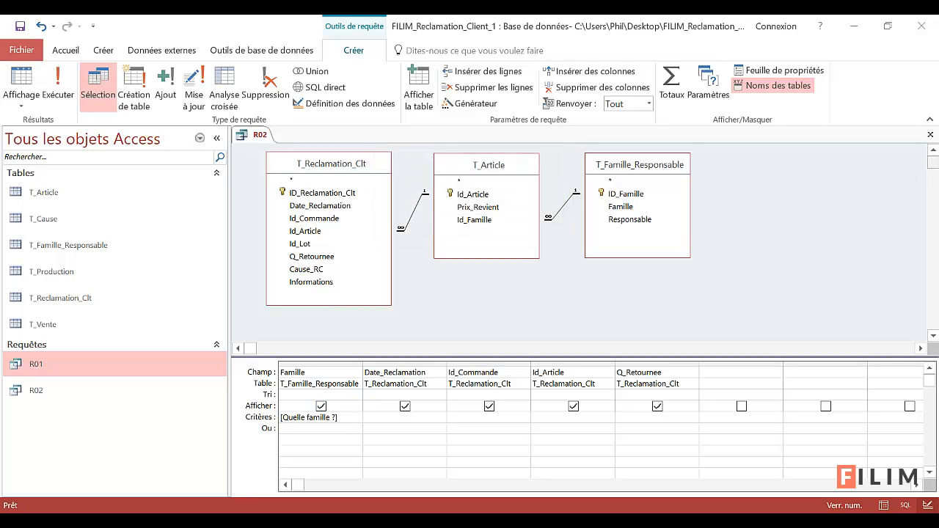
pyautogui.click(930, 137)
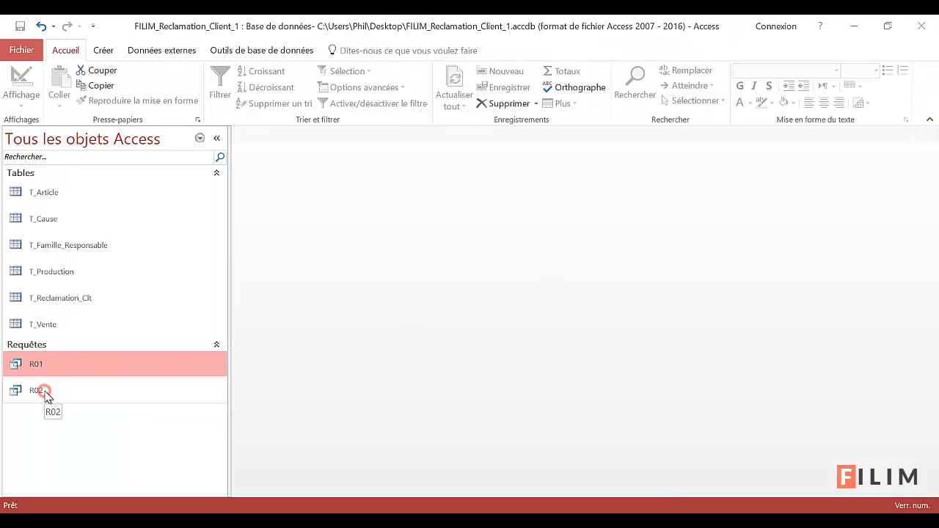
# Run query R02 for the family "croissant au jambon" and close its results
pyautogui.doubleClick(38, 391)
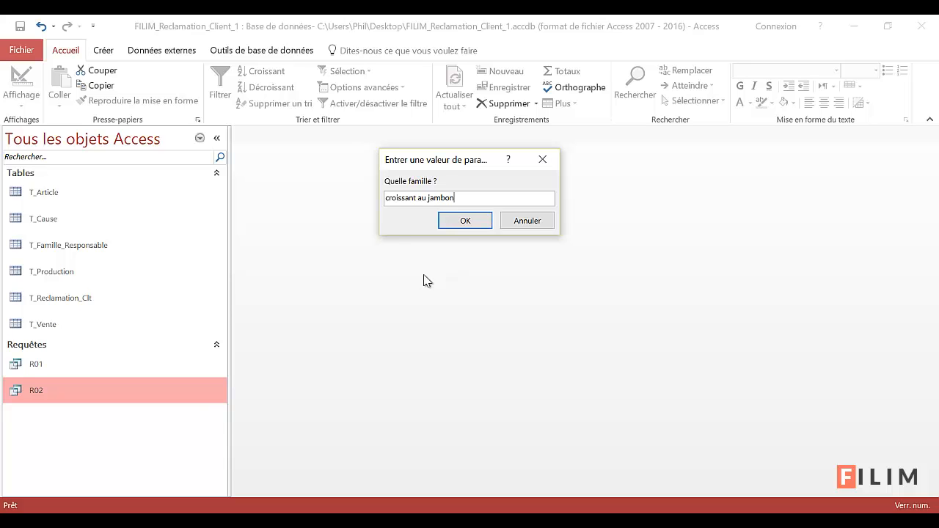
pyautogui.click(455, 223)
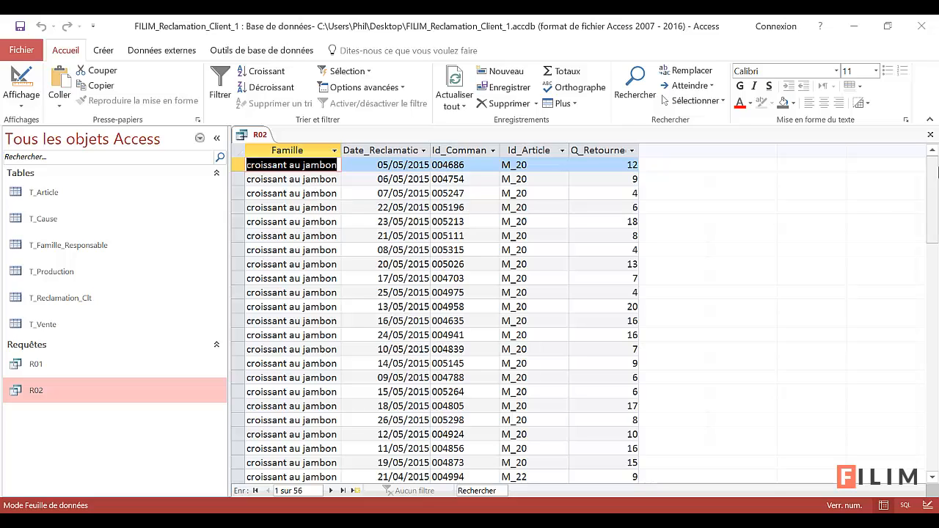
pyautogui.click(930, 135)
# Run R02 with the misspelled family "croisant au jambon" to test the parameter's spelling sensitivity, and close the datasheet
pyautogui.doubleClick(70, 393)
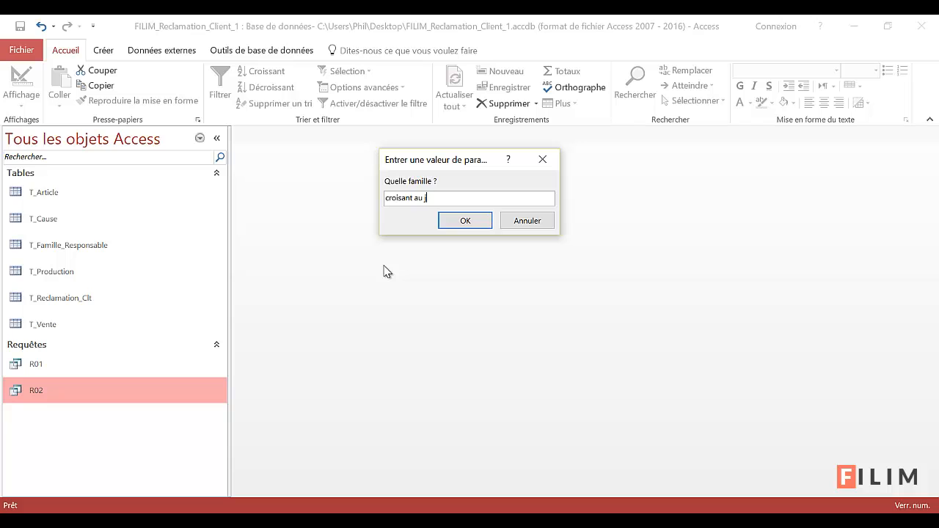
pyautogui.write('croisant au jambon')
pyautogui.press('Return')
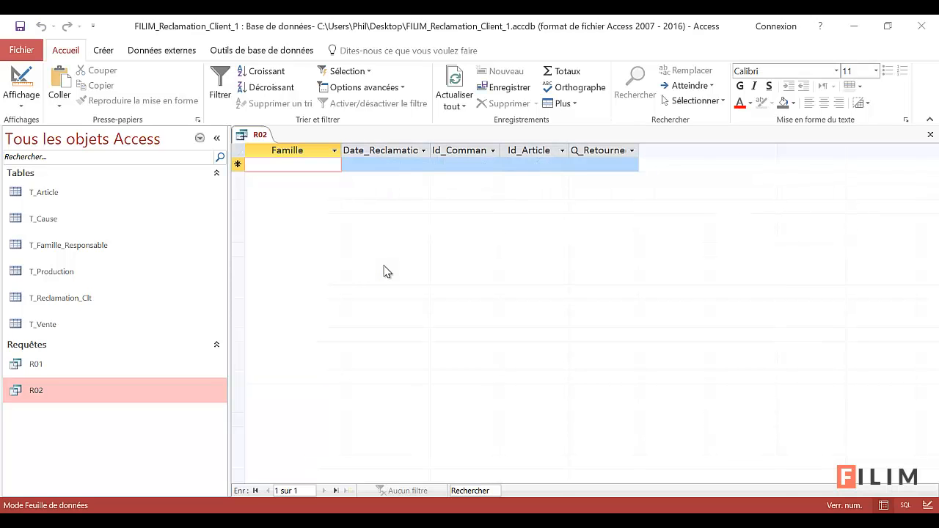
pyautogui.click(932, 135)
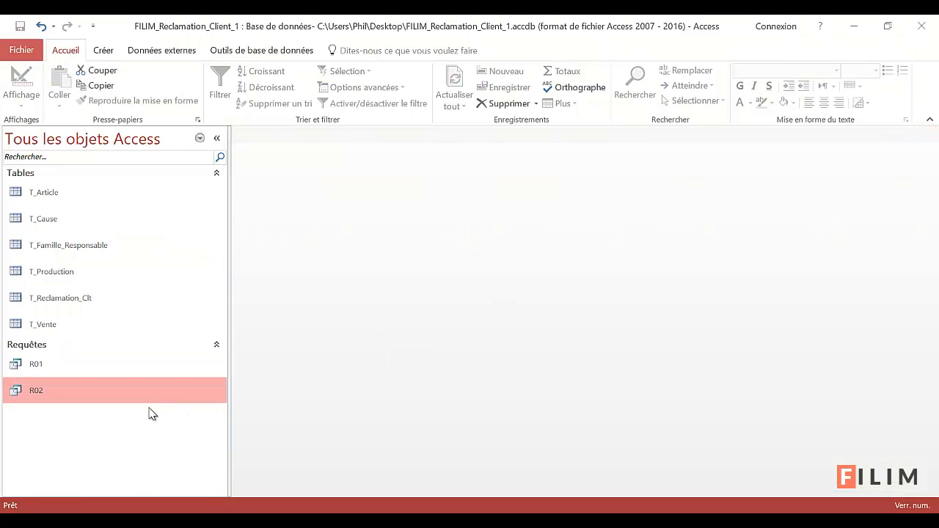
# Run query R01 for the cause DLC
pyautogui.click(97, 365)
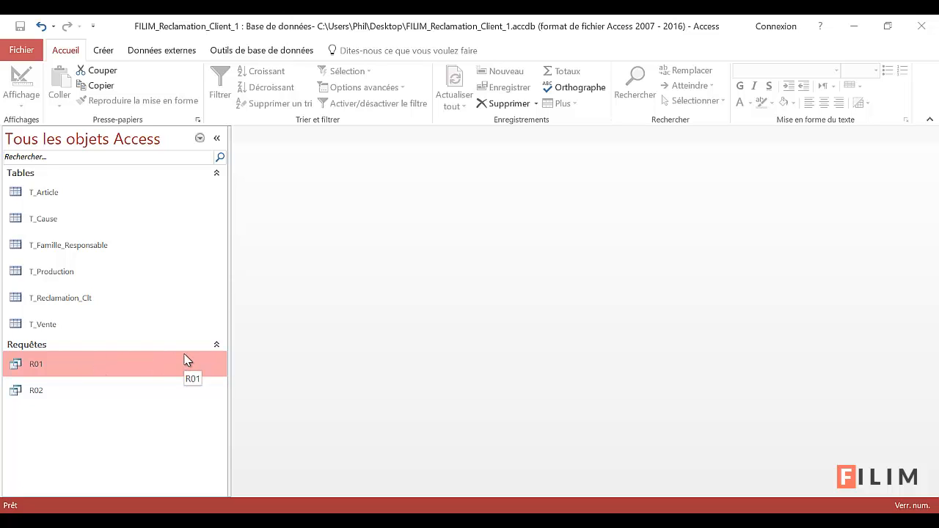
pyautogui.doubleClick(121, 364)
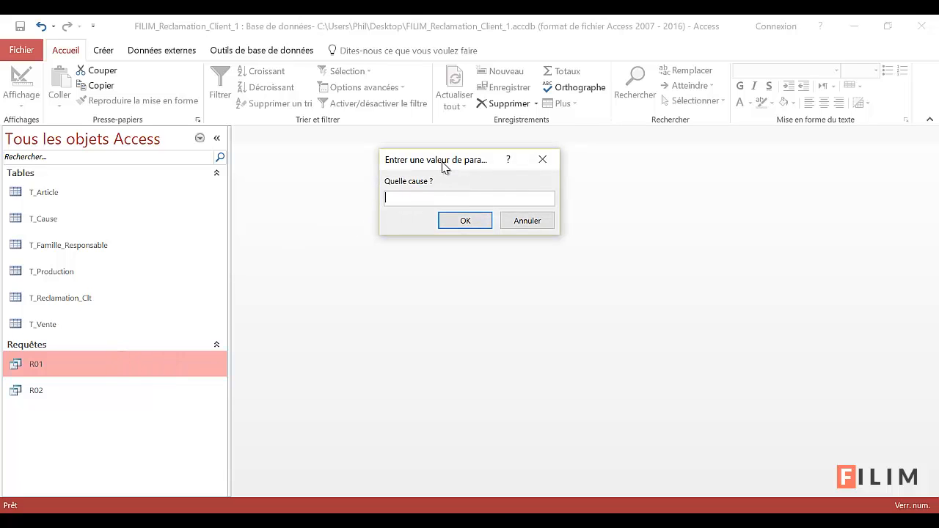
pyautogui.moveTo(443, 166); pyautogui.dragTo(468, 191)
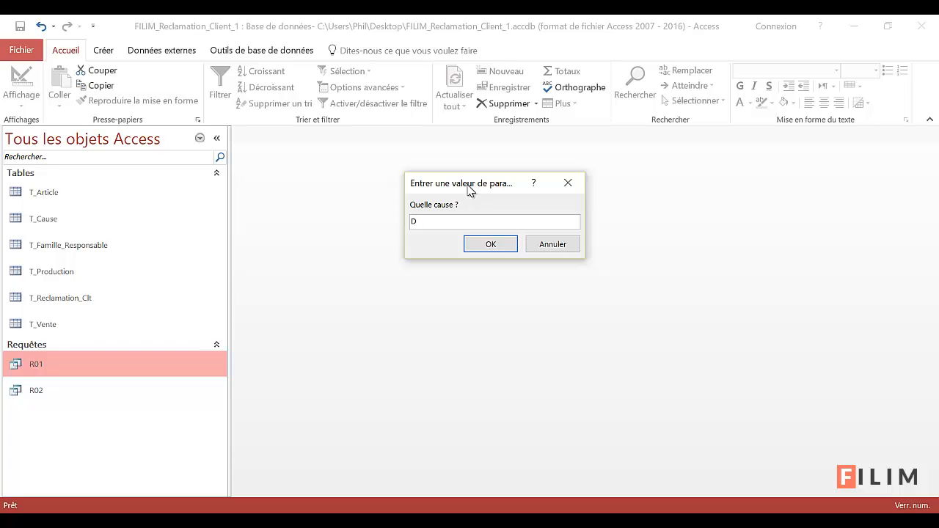
pyautogui.write('DLC')
pyautogui.press('Return')
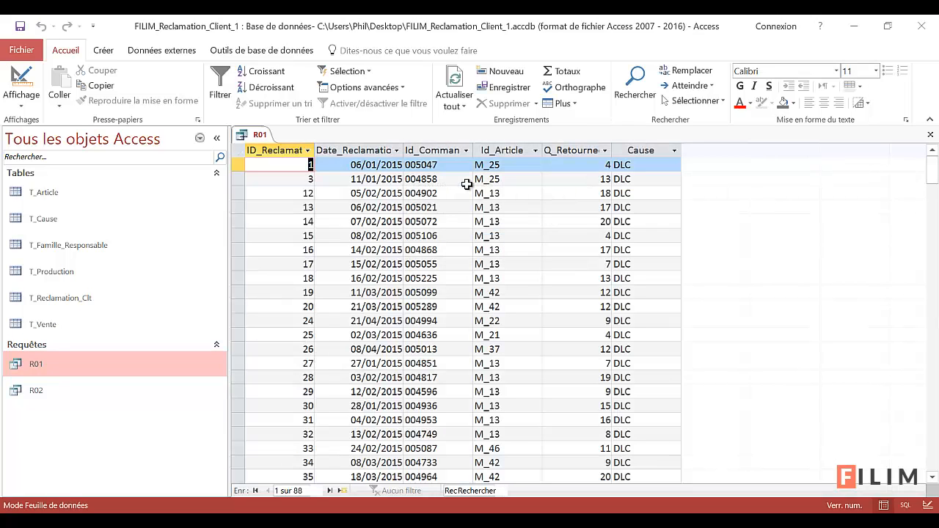
# Examine R01's design, including the criterion on the Cause field, and close the query
pyautogui.click(23, 79)
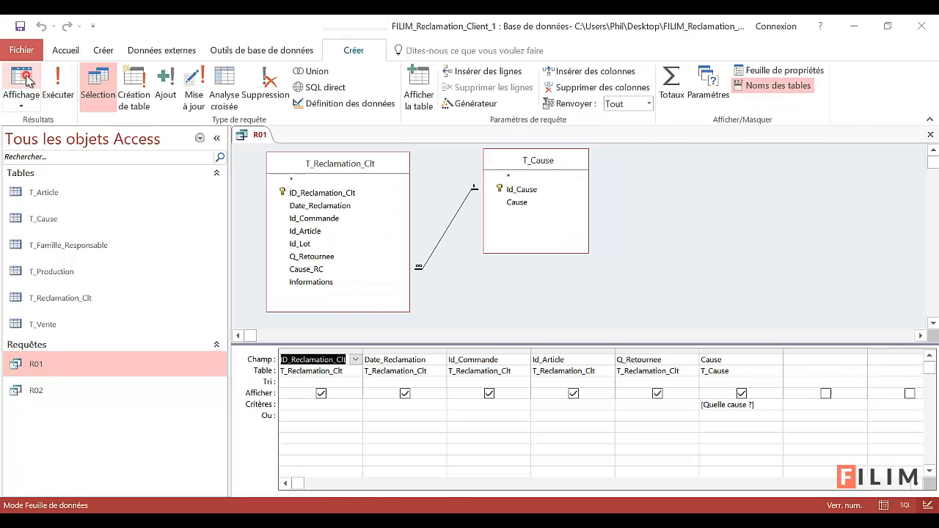
pyautogui.click(929, 135)
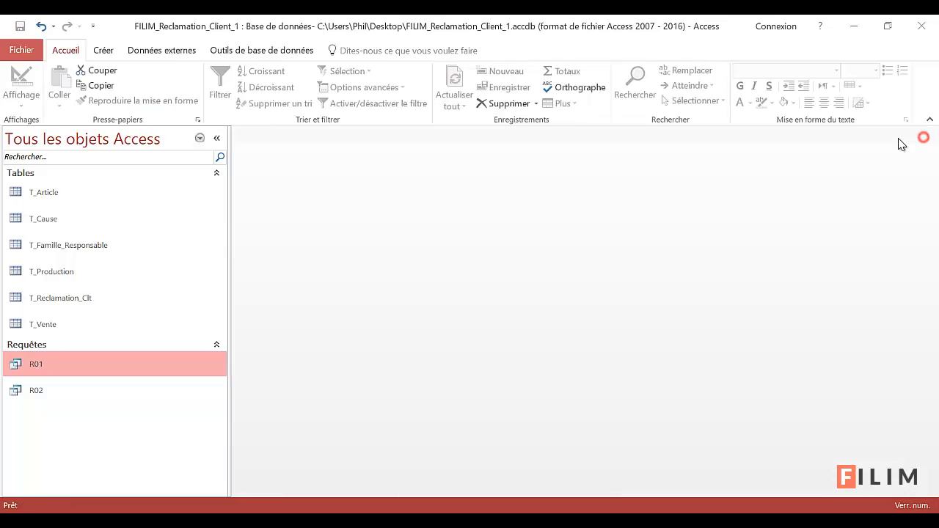
pyautogui.rightClick(71, 371)
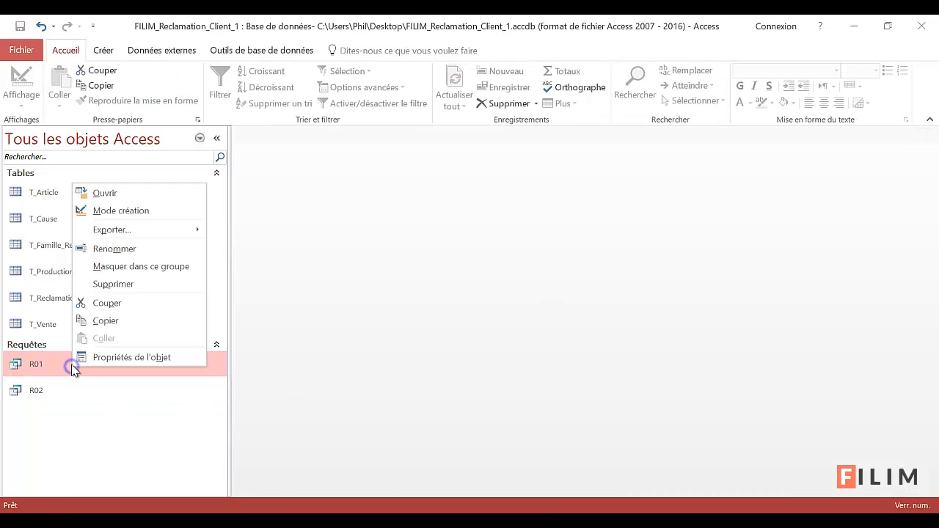
pyautogui.click(150, 211)
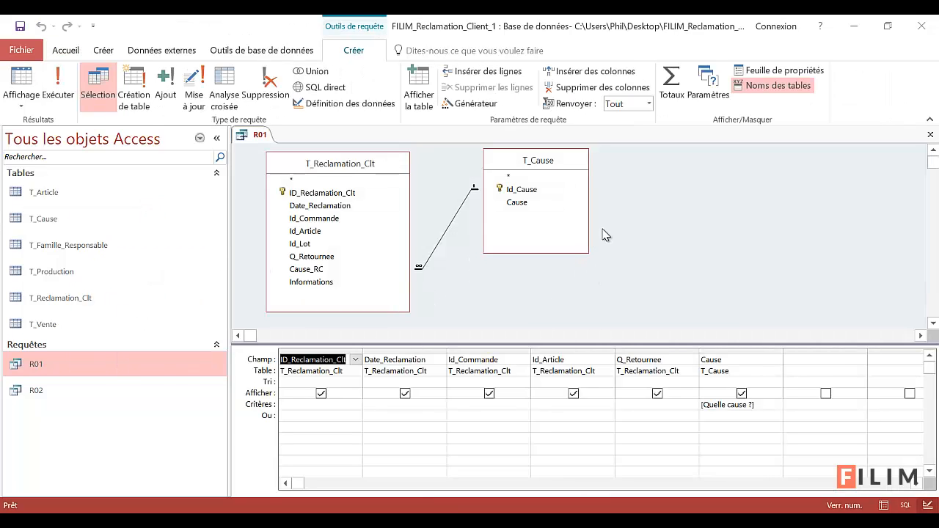
pyautogui.click(931, 136)
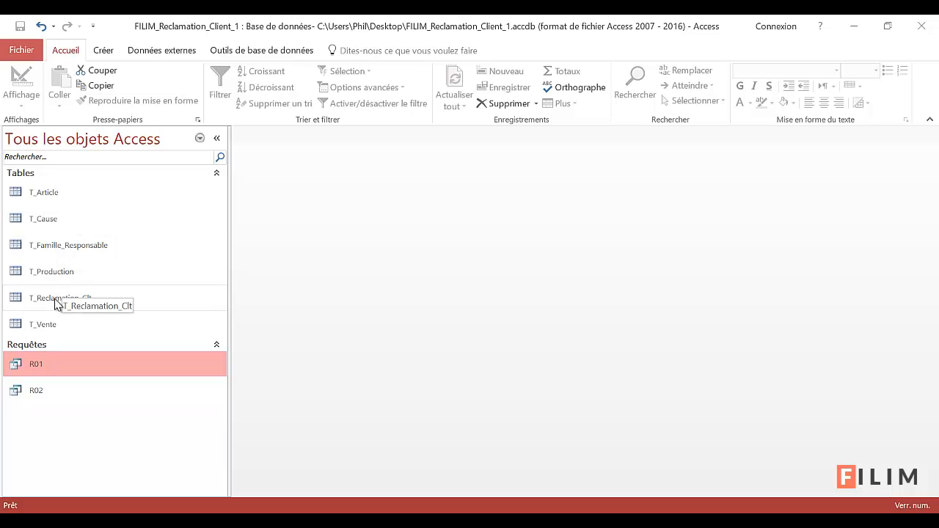
# Open T_Reclamation_Clt, widen the Date_Reclamation column to show its full heading, and examine the date, article, lot and returned-quantity columns
pyautogui.doubleClick(78, 301)
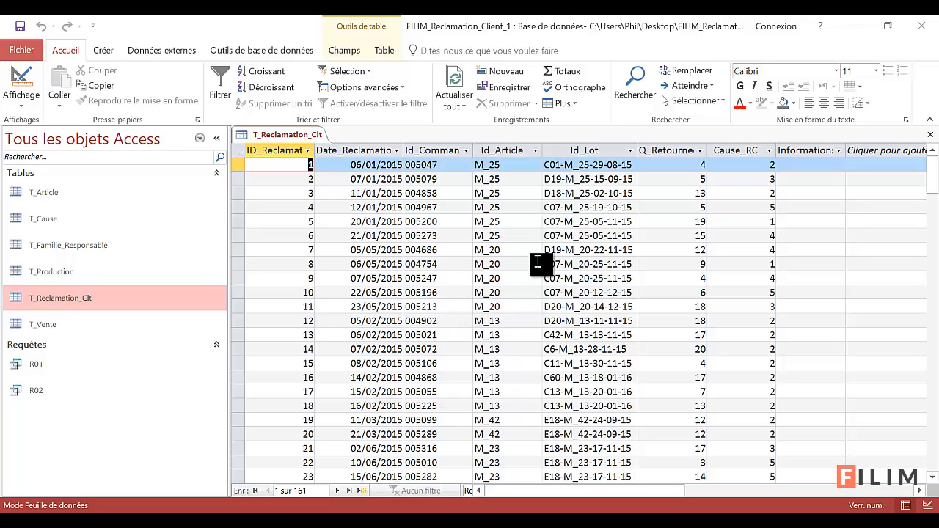
pyautogui.moveTo(405, 151); pyautogui.dragTo(431, 151)
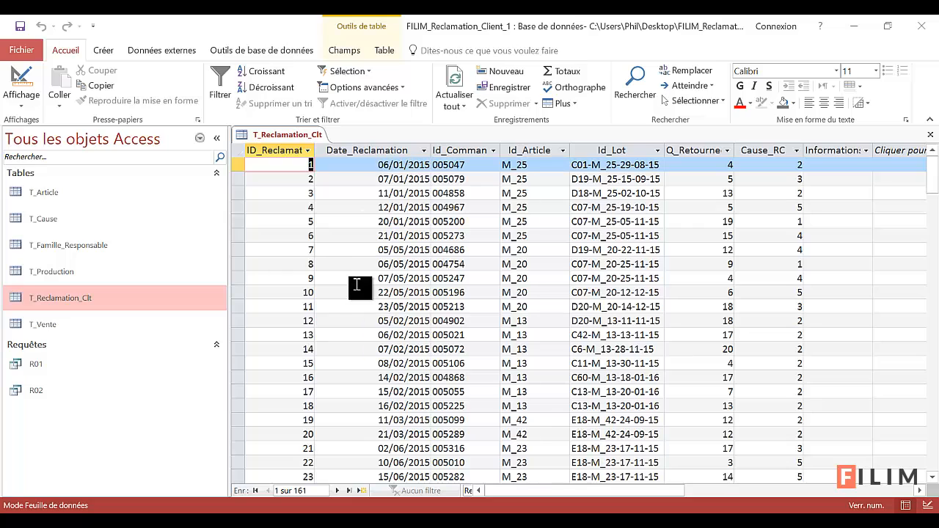
pyautogui.click(363, 151)
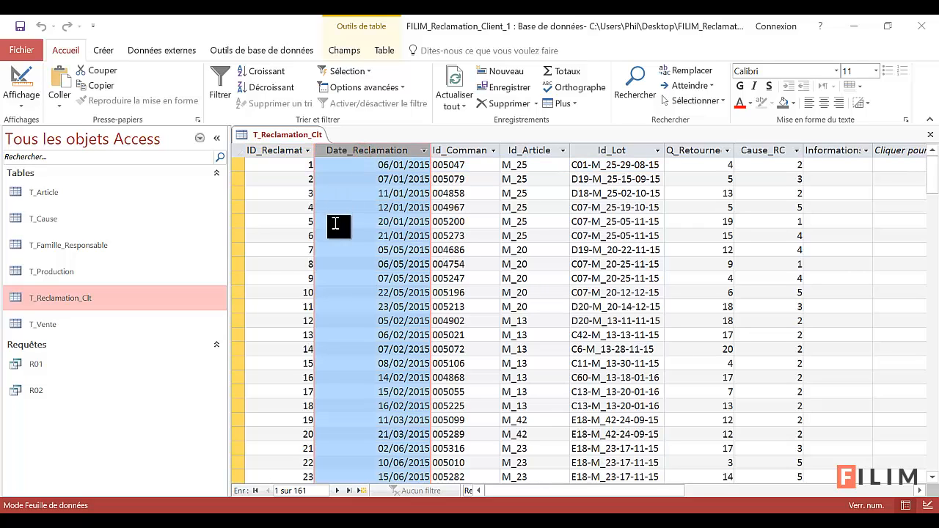
pyautogui.click(535, 151)
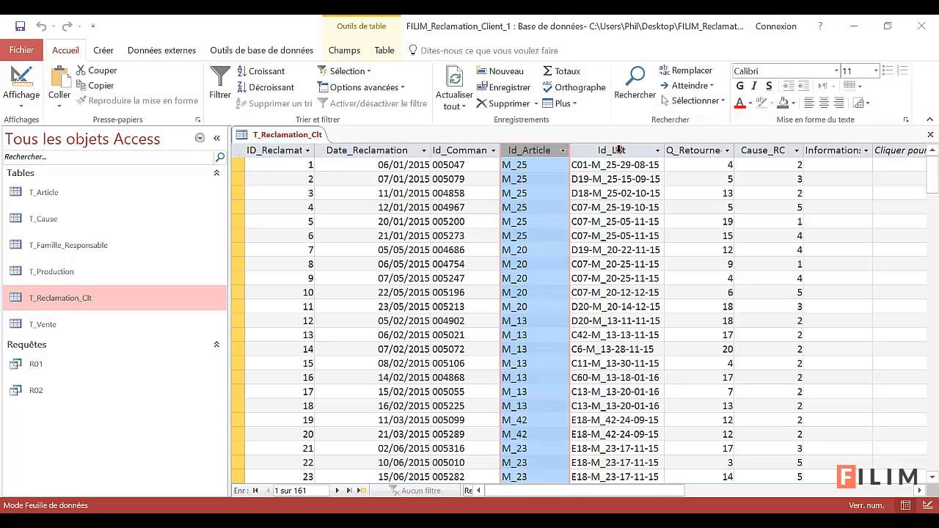
pyautogui.click(619, 149)
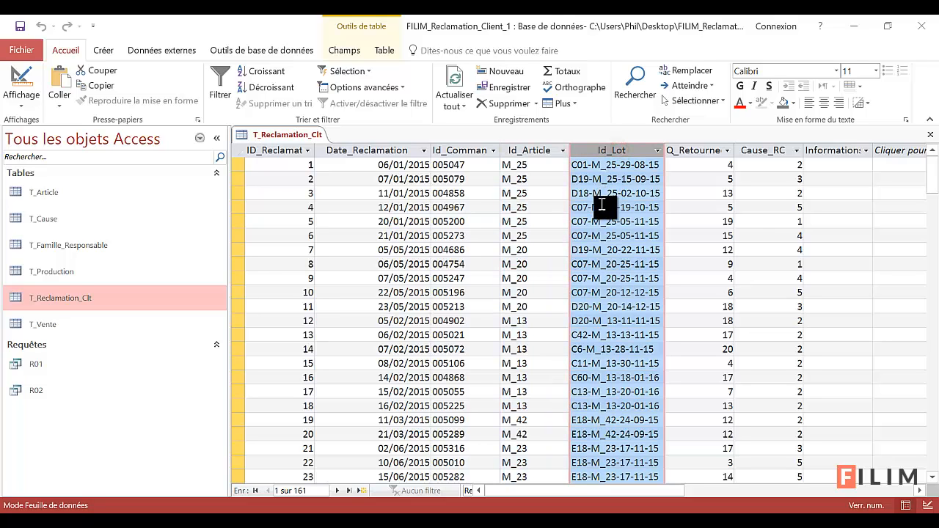
pyautogui.click(689, 150)
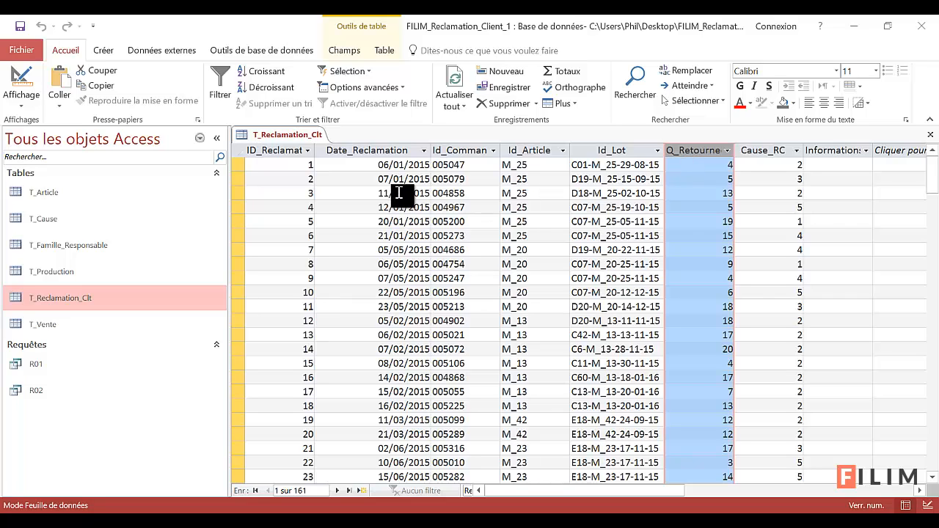
# Examine the range of dates in the Date_Reclamation filter list without applying a filter
pyautogui.click(424, 150)
pyautogui.click(425, 151)
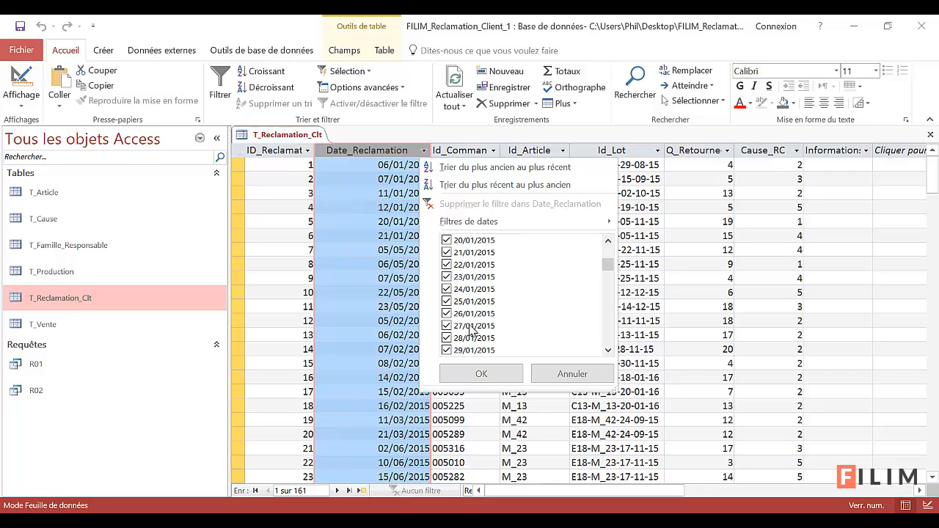
pyautogui.scroll(1, 492, 324)
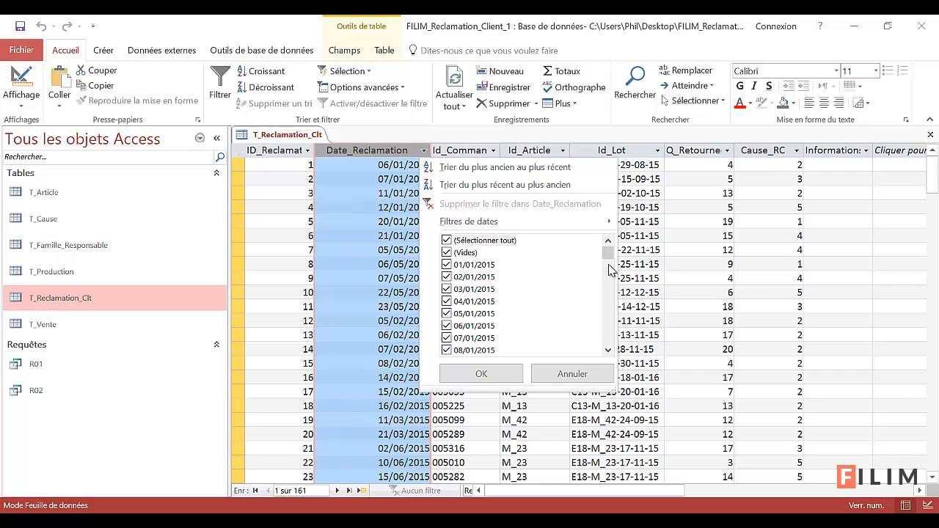
pyautogui.moveTo(608, 250); pyautogui.dragTo(590, 349)
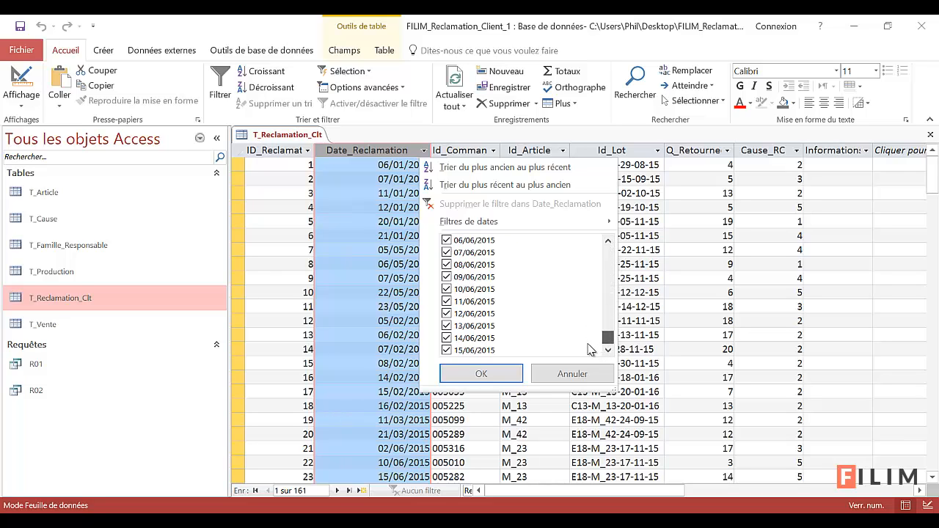
pyautogui.click(570, 375)
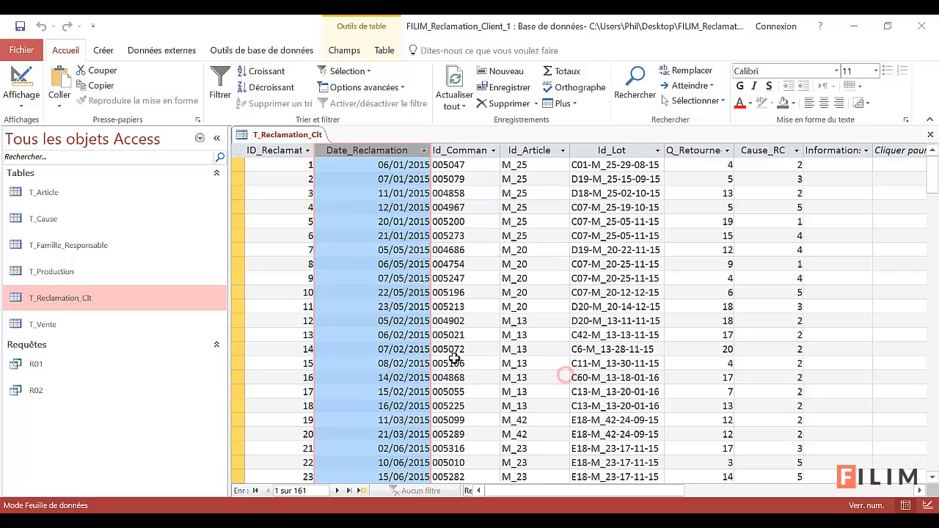
# Close T_Reclamation_Clt and save its layout changes
pyautogui.click(477, 223)
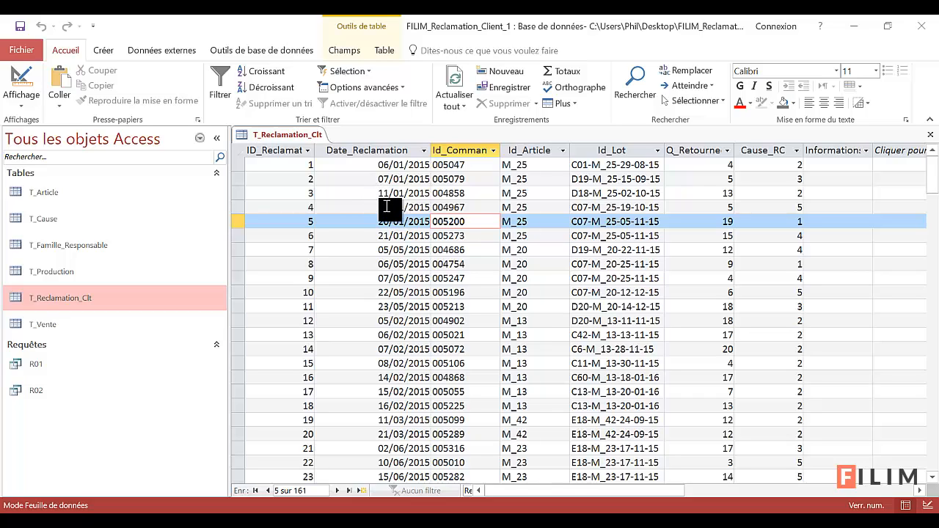
pyautogui.click(930, 134)
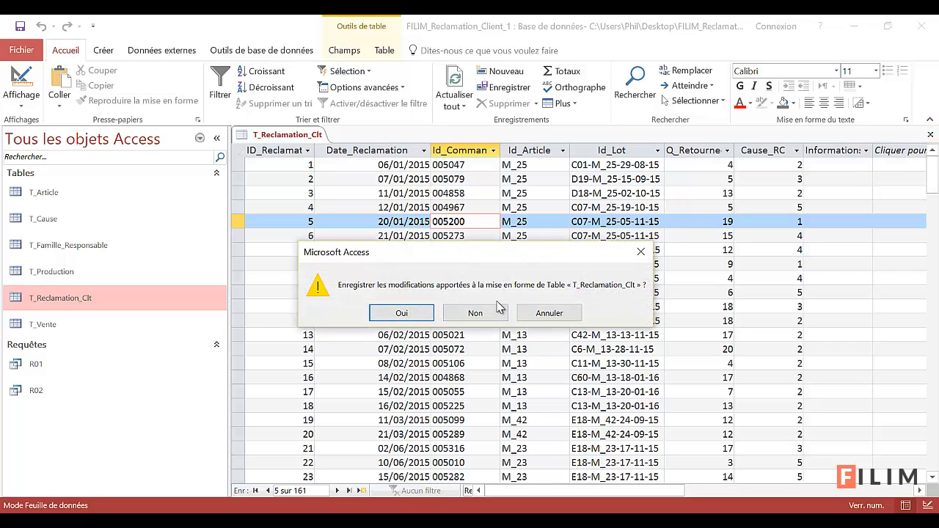
pyautogui.click(425, 317)
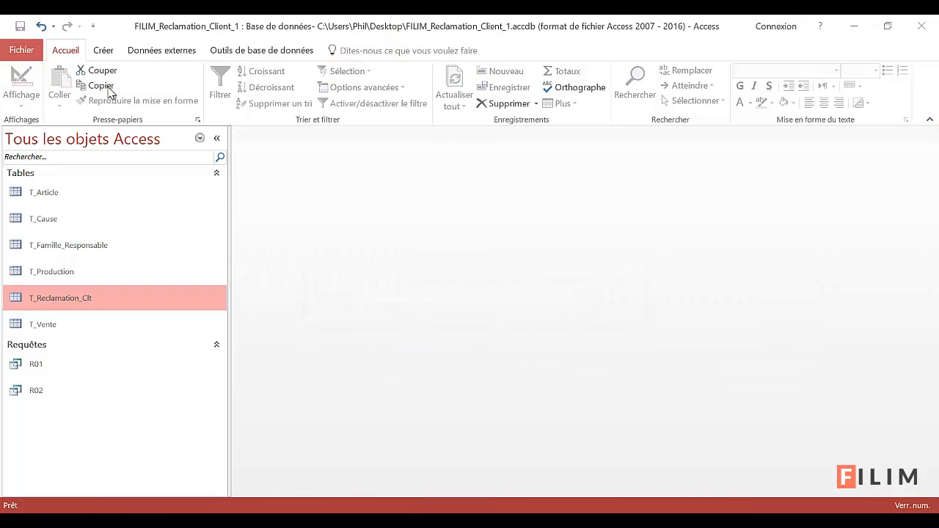
# Create a new query in design view with T_Reclamation_Clt as its only source table
pyautogui.click(103, 51)
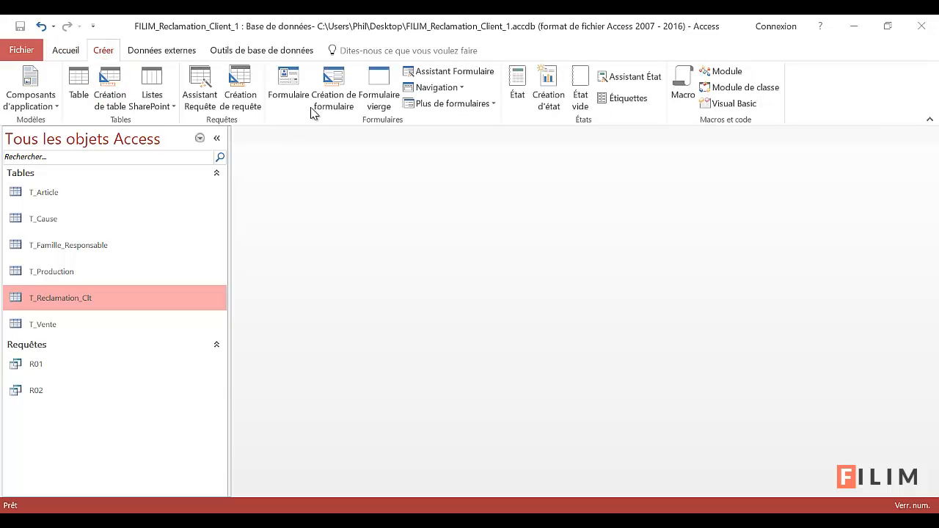
pyautogui.click(242, 91)
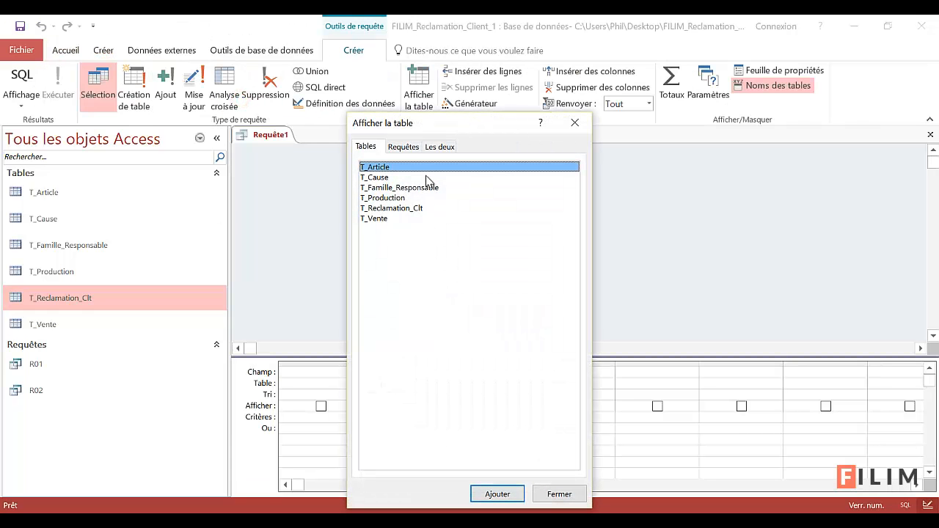
pyautogui.doubleClick(415, 210)
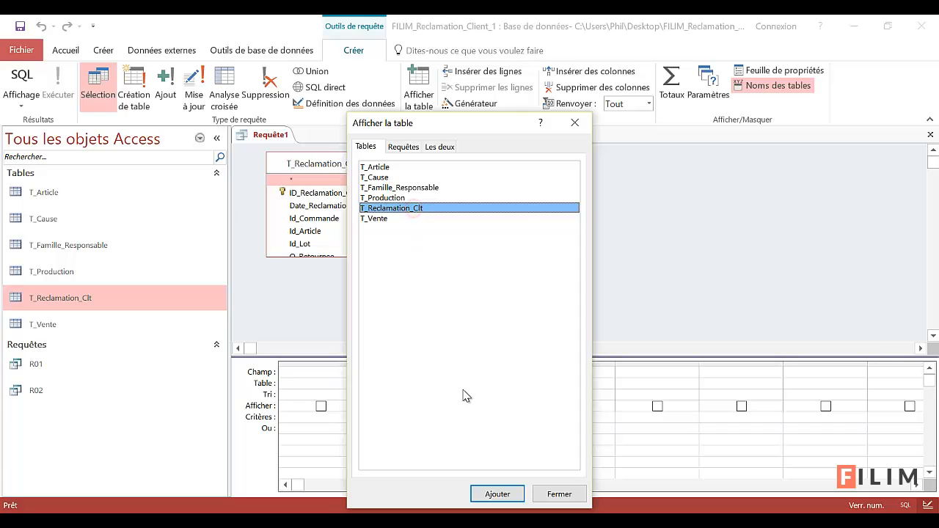
pyautogui.click(558, 495)
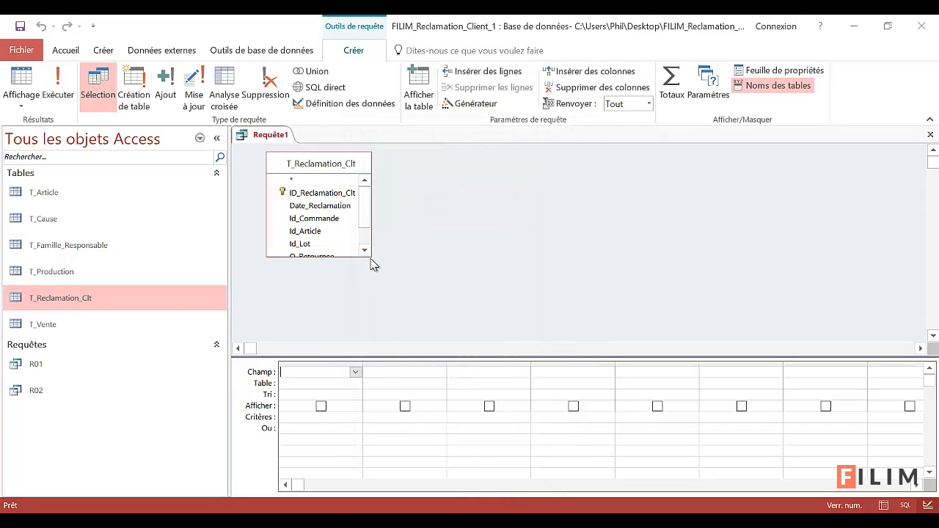
# Reposition and enlarge the T_Reclamation_Clt field list in the query design so that all its fields fit without scrolling
pyautogui.scroll(-1, 370, 257)
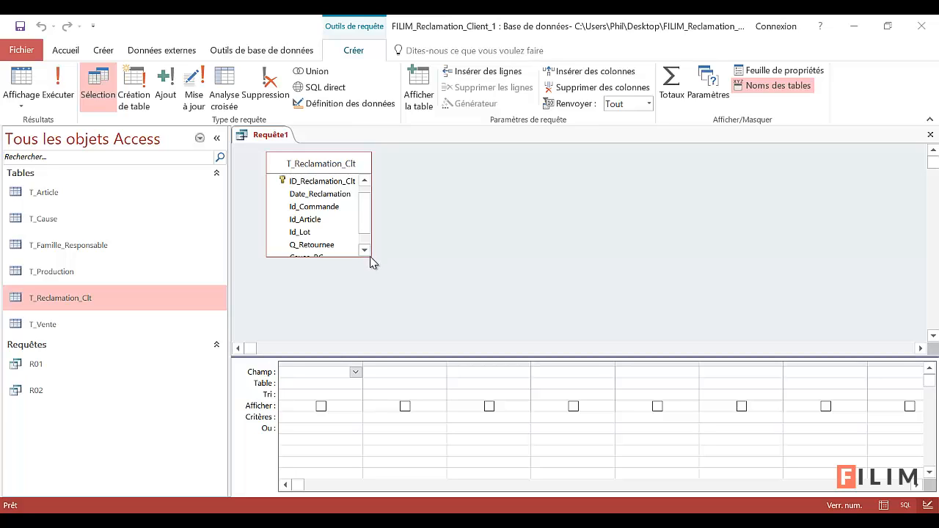
pyautogui.scroll(-1, 369, 259)
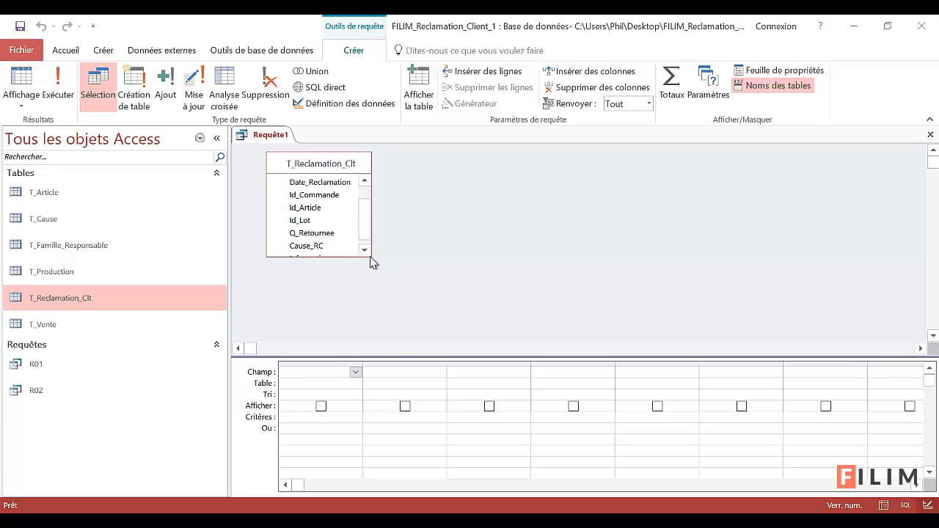
pyautogui.click(369, 255)
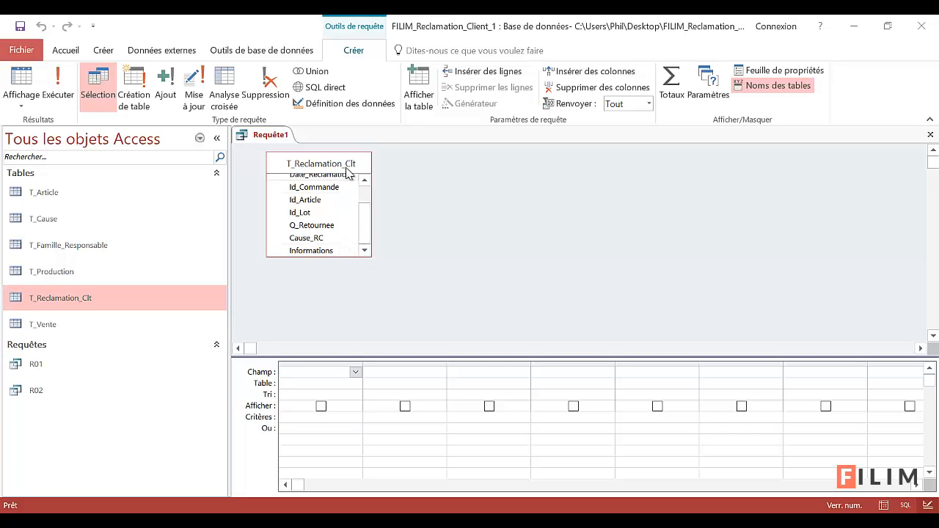
pyautogui.moveTo(349, 164); pyautogui.dragTo(382, 166)
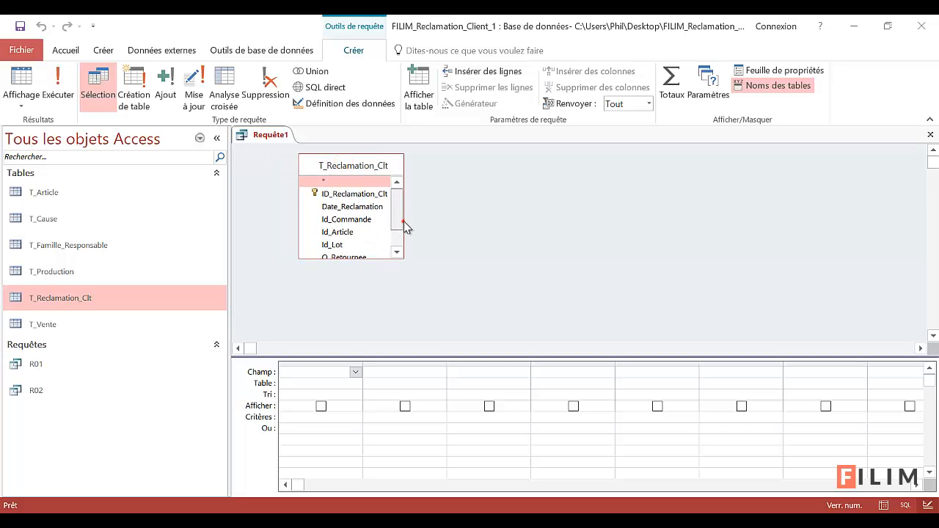
pyautogui.moveTo(402, 220); pyautogui.dragTo(398, 298)
pyautogui.moveTo(402, 258); pyautogui.dragTo(418, 310)
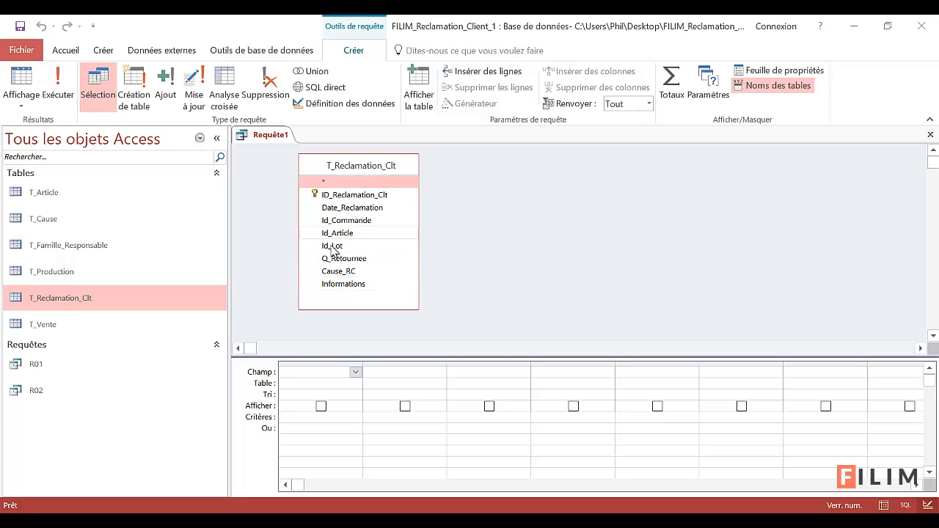
# Add ID_Reclamation_Clt and Date_Reclamation to the query grid, placing Date_Reclamation as the first column
pyautogui.doubleClick(353, 195)
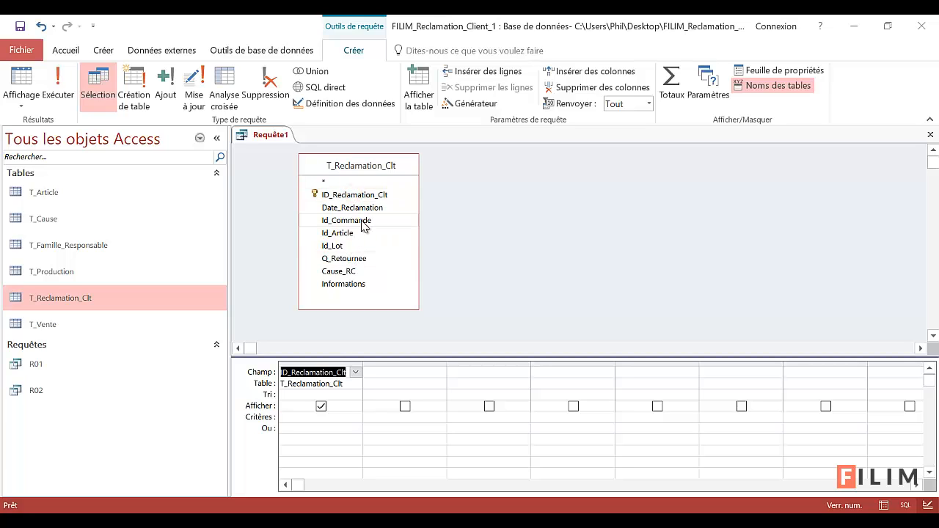
pyautogui.doubleClick(371, 208)
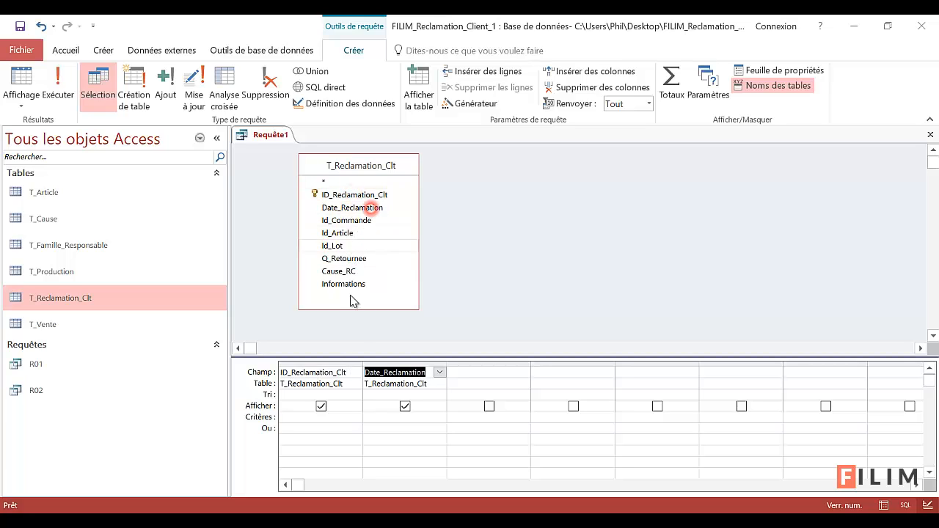
pyautogui.click(398, 363)
pyautogui.moveTo(404, 365); pyautogui.dragTo(297, 373)
pyautogui.click(307, 394)
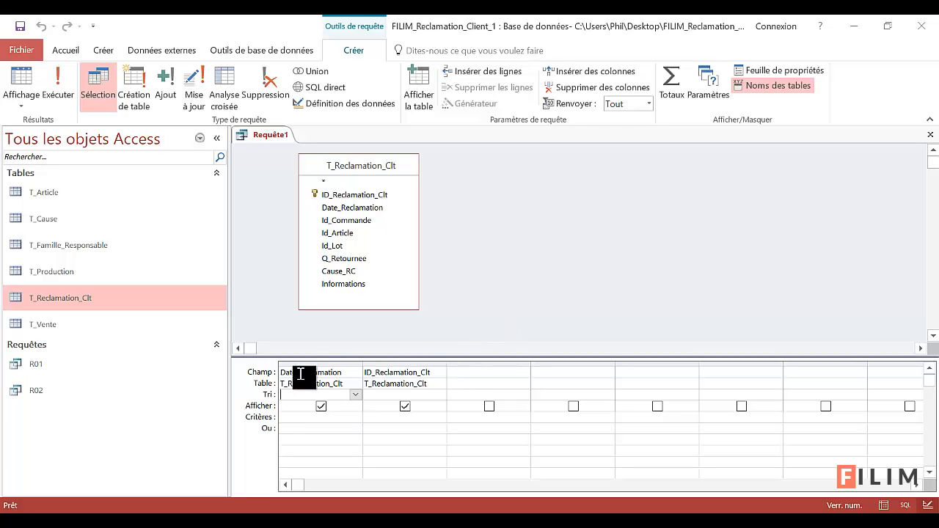
# Remove the ID_Reclamation_Clt column from the query grid and save the query as R03
pyautogui.click(399, 366)
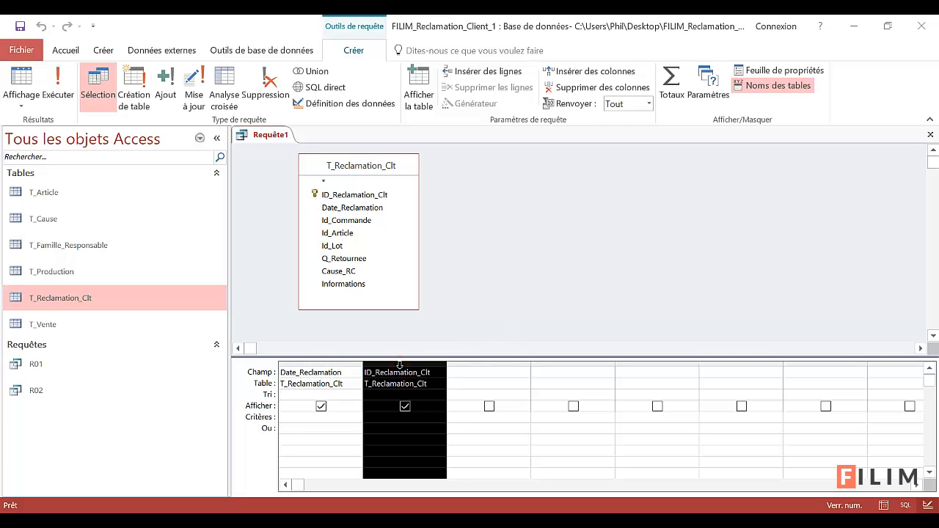
pyautogui.press('Delete')
pyautogui.hotkey('ctrl', 's')
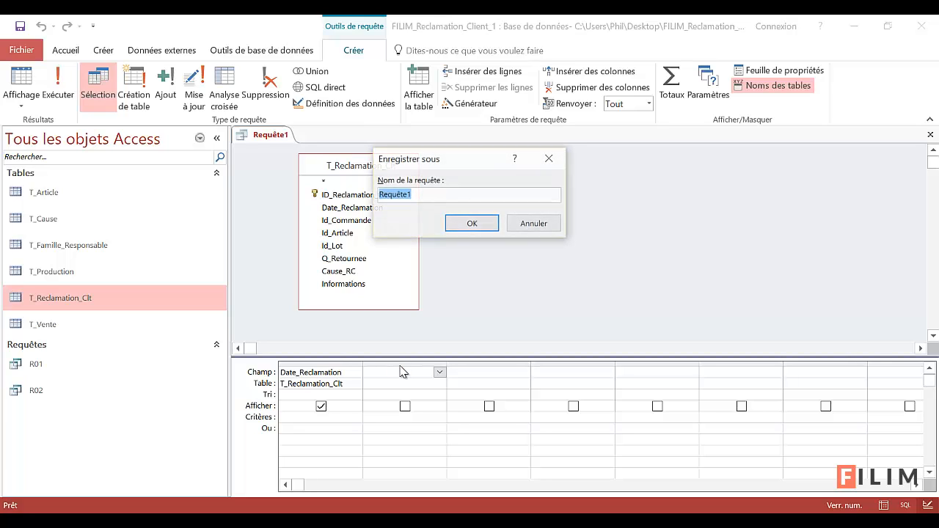
pyautogui.write('R')
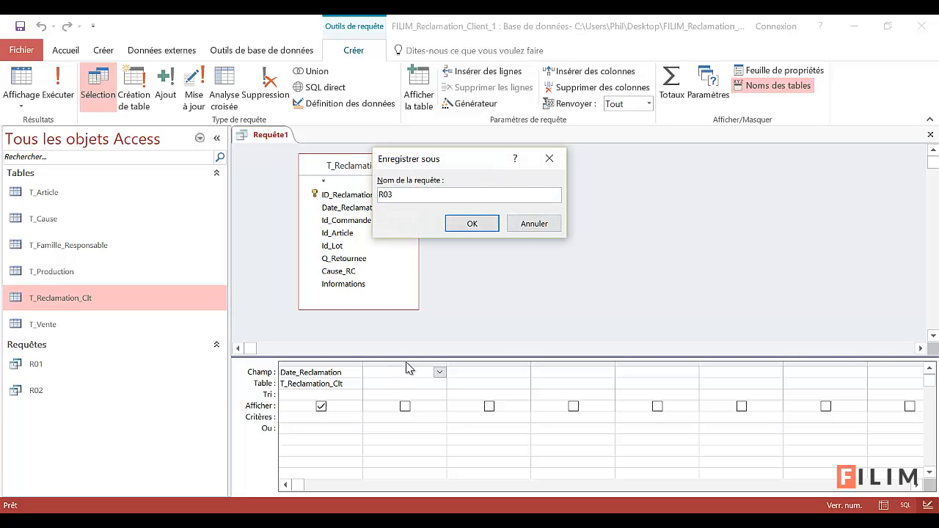
pyautogui.write('03')
pyautogui.click(467, 223)
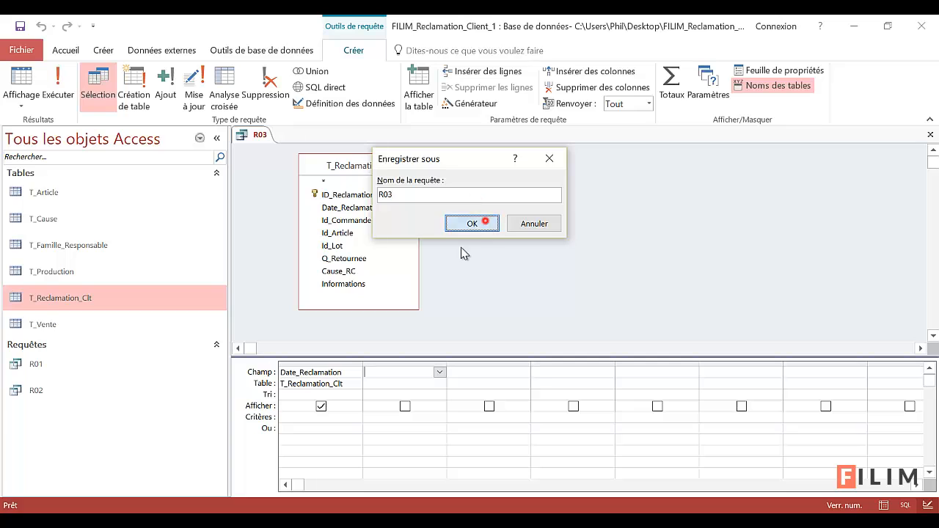
# Start a calculated field in the empty second column with the Expression Builder, inserting the built-in Date/heure function Mois
pyautogui.rightClick(378, 379)
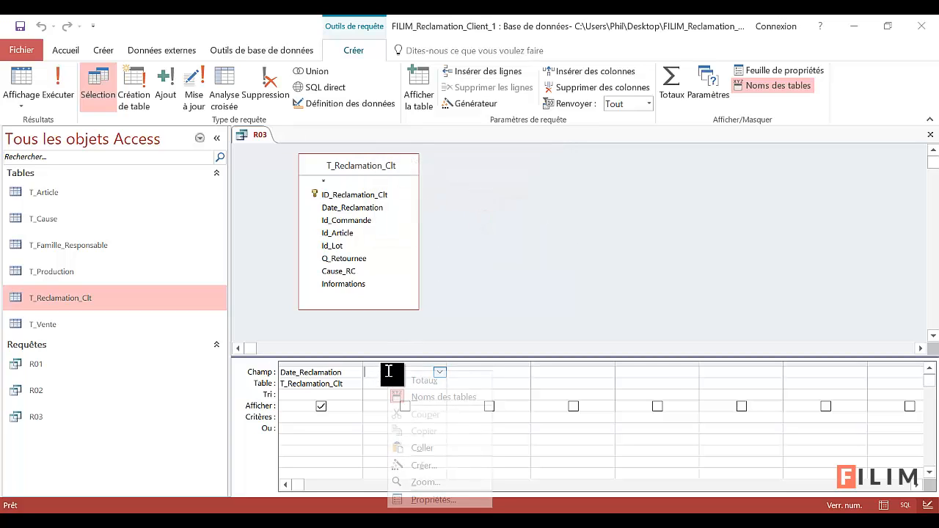
pyautogui.click(422, 467)
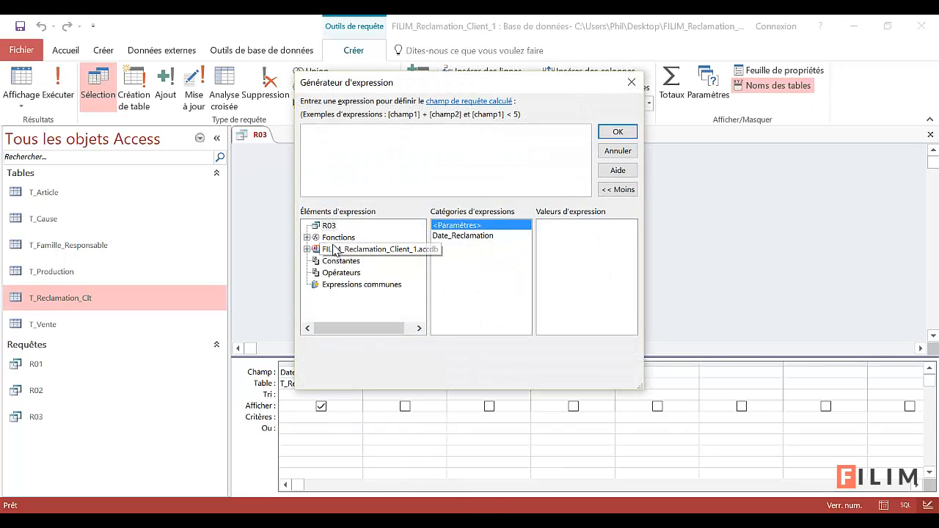
pyautogui.click(307, 237)
pyautogui.click(364, 249)
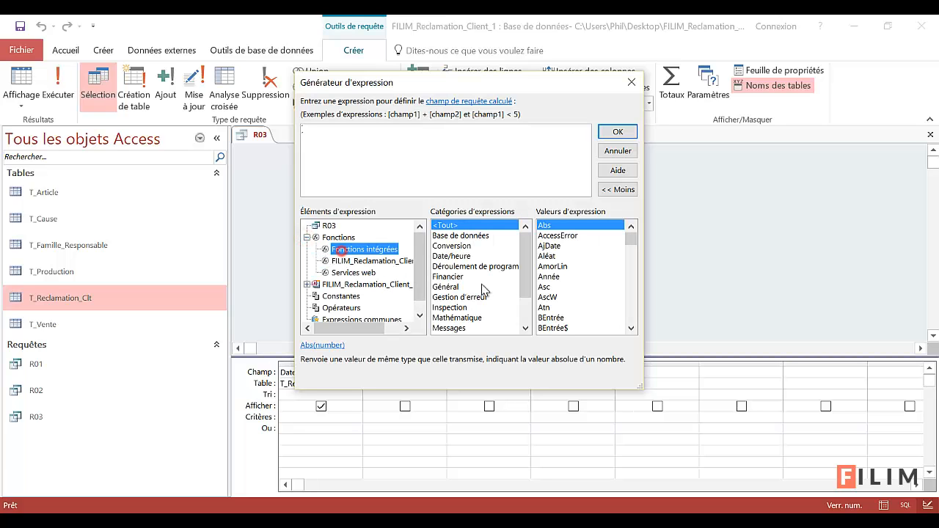
pyautogui.click(460, 256)
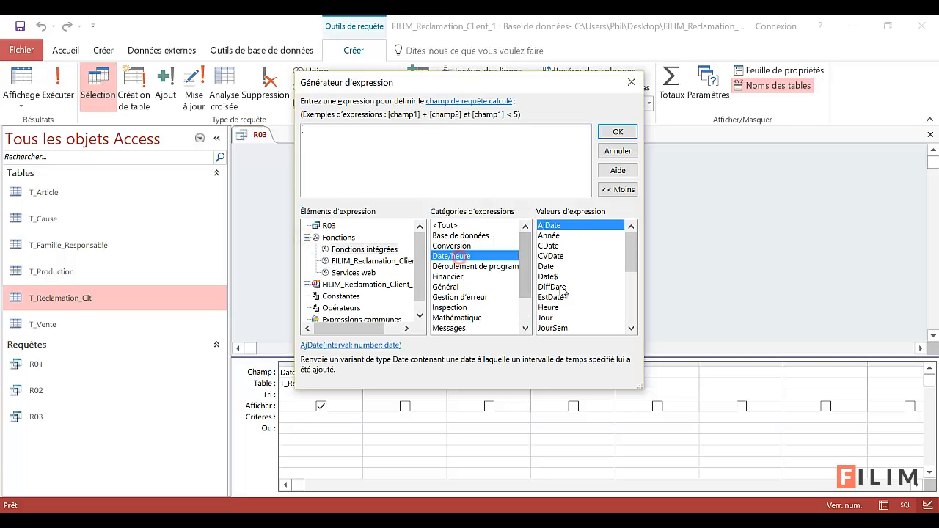
pyautogui.click(570, 285)
pyautogui.scroll(-3, 572, 288)
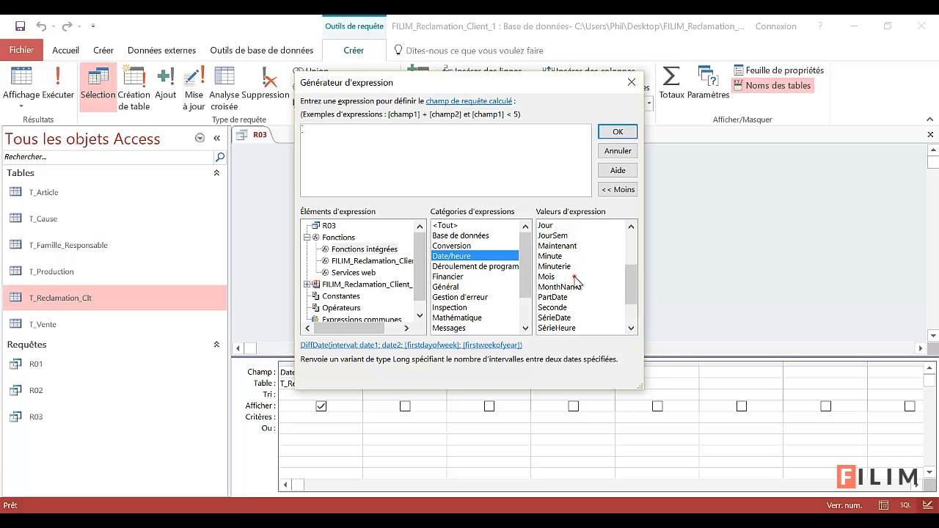
pyautogui.doubleClick(571, 277)
# Replace the date placeholder of the Mois function with R03's Date_Reclamation field and accept the expression
pyautogui.click(329, 226)
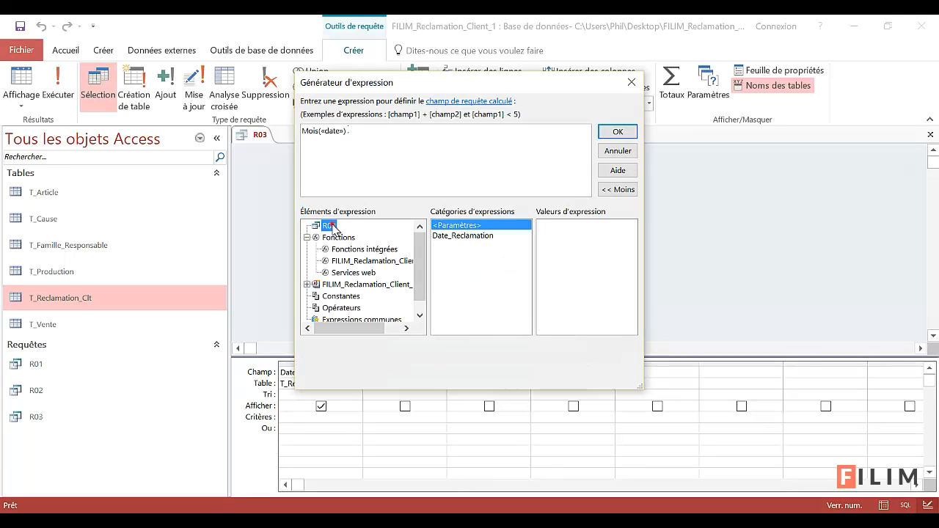
pyautogui.click(334, 132)
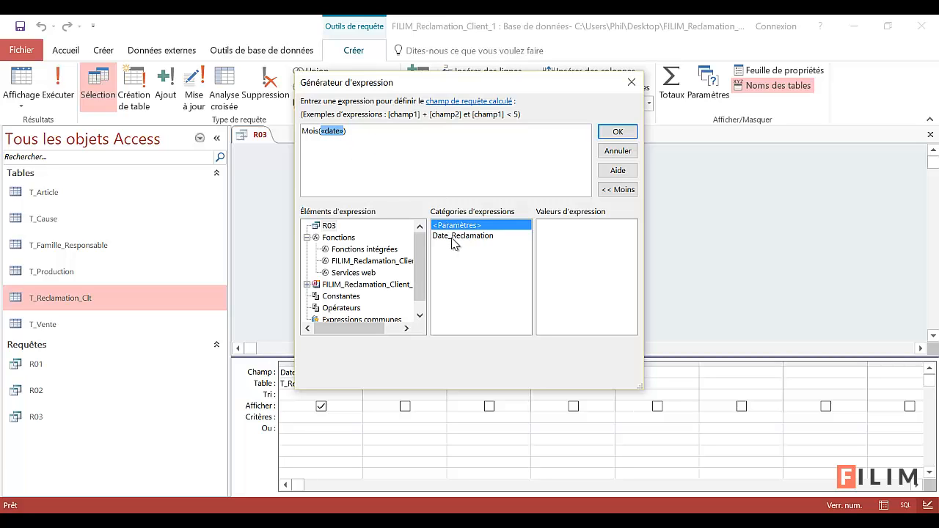
pyautogui.doubleClick(457, 236)
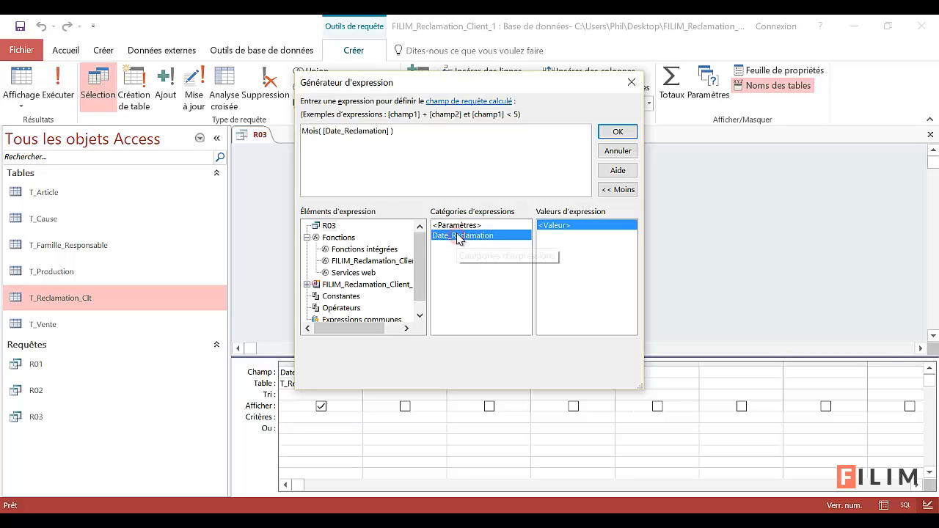
pyautogui.click(618, 133)
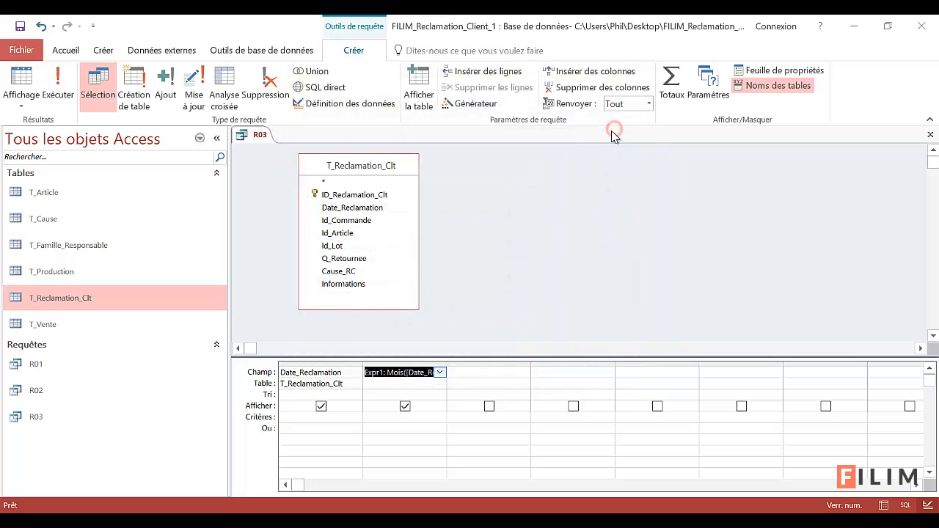
# Name the calculated month field Num_Mois and check its values in the query's datasheet before returning to the design
pyautogui.click(370, 374)
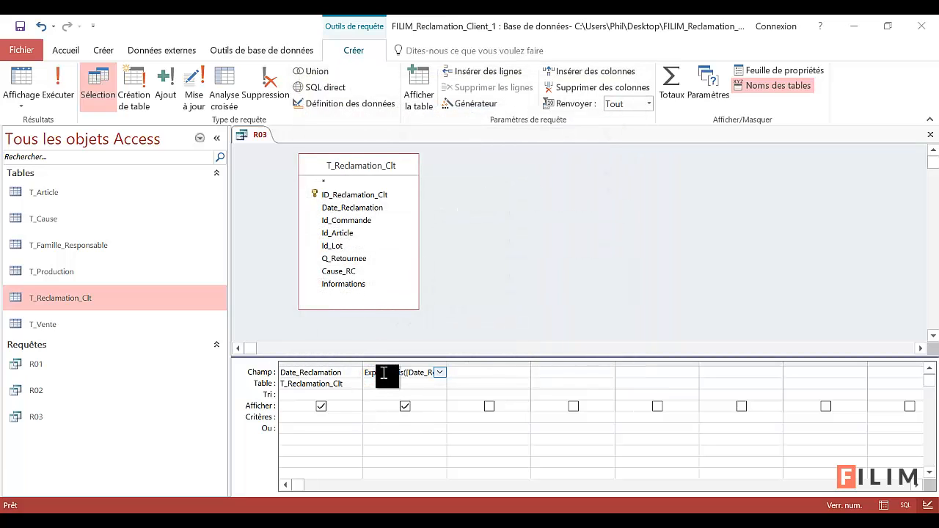
pyautogui.doubleClick(373, 372)
pyautogui.write('Num_Mois')
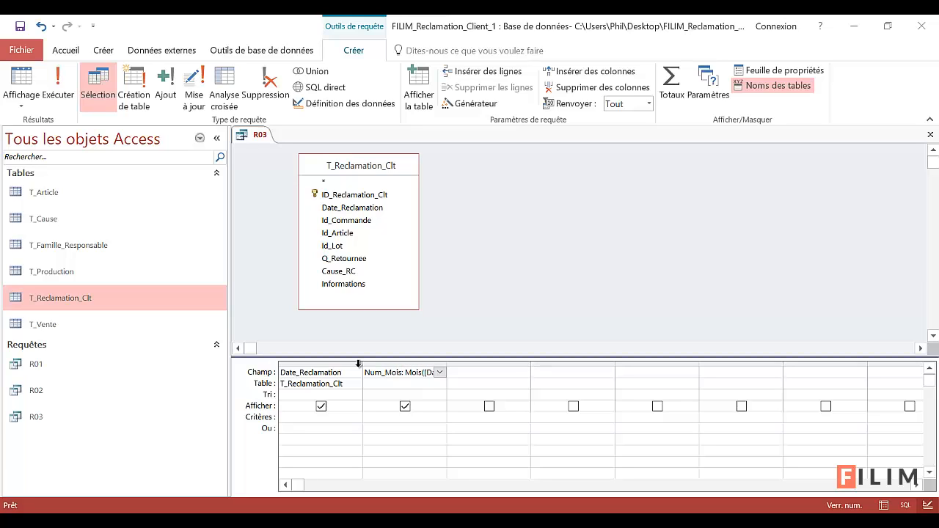
pyautogui.press('Return')
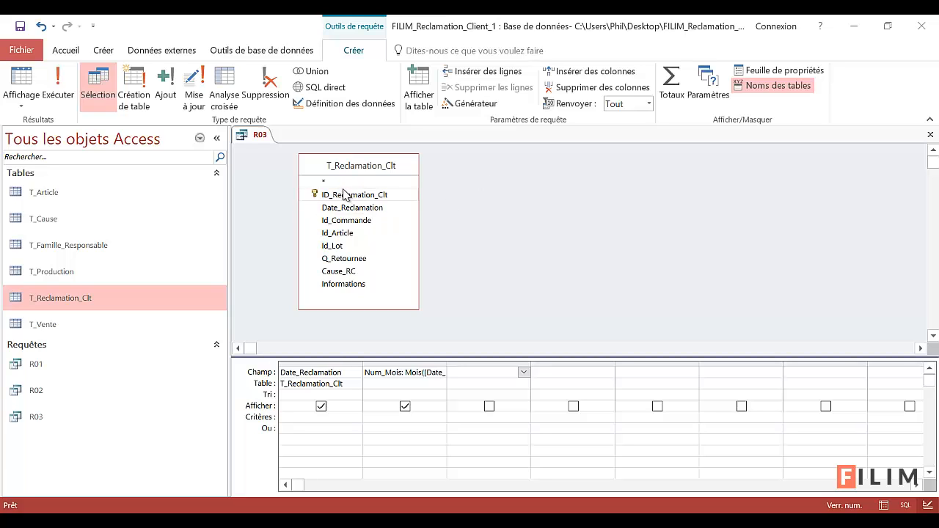
pyautogui.click(22, 81)
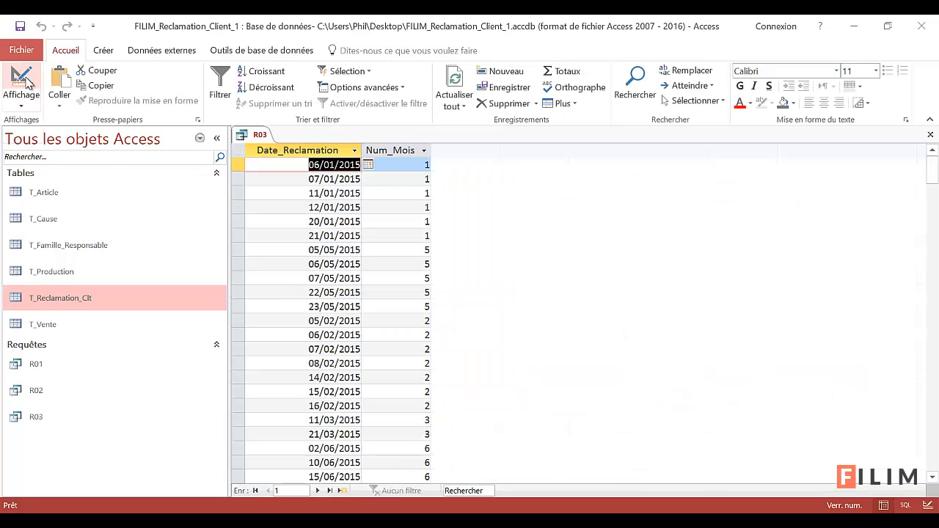
pyautogui.click(22, 81)
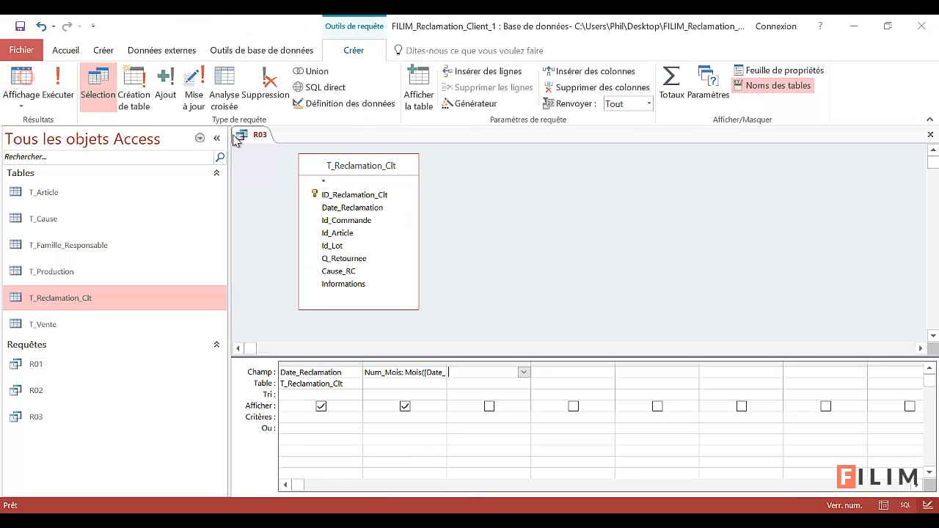
# Turn on totals for the query and move the Num_Mois column ahead of Date_Reclamation
pyautogui.click(676, 86)
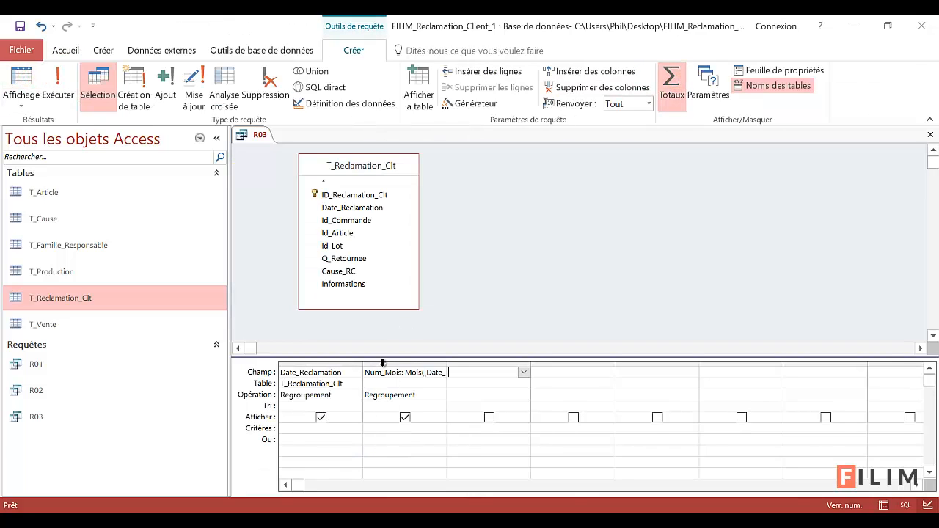
pyautogui.click(382, 363)
pyautogui.moveTo(382, 362); pyautogui.dragTo(302, 371)
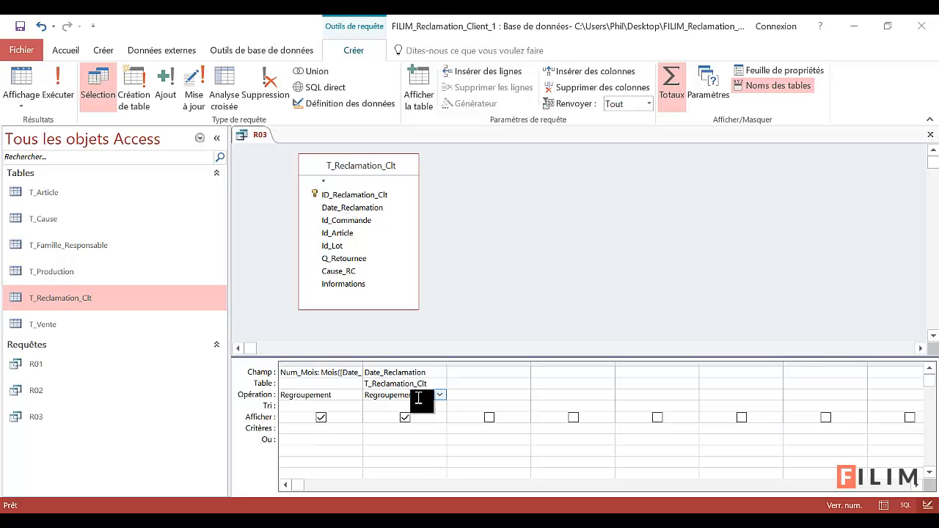
# Set the total operation of the Date_Reclamation column to Compte
pyautogui.click(440, 395)
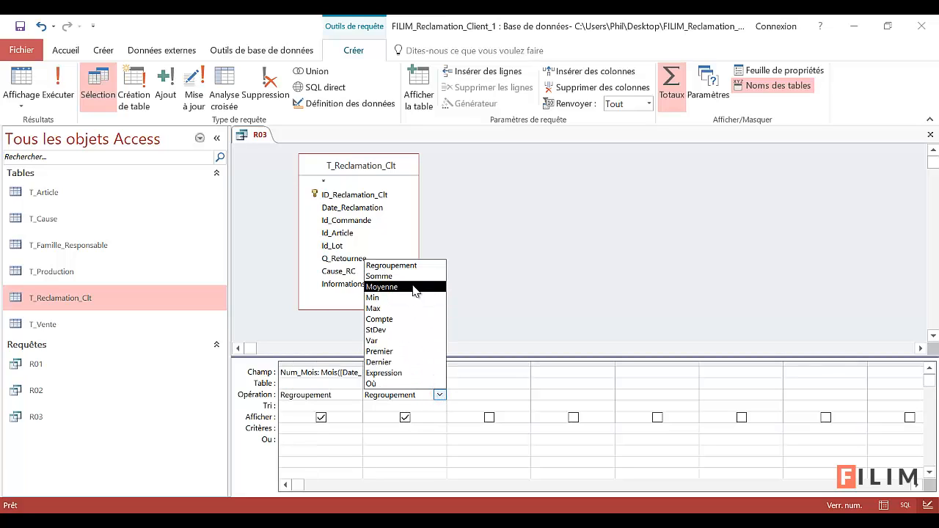
pyautogui.click(401, 323)
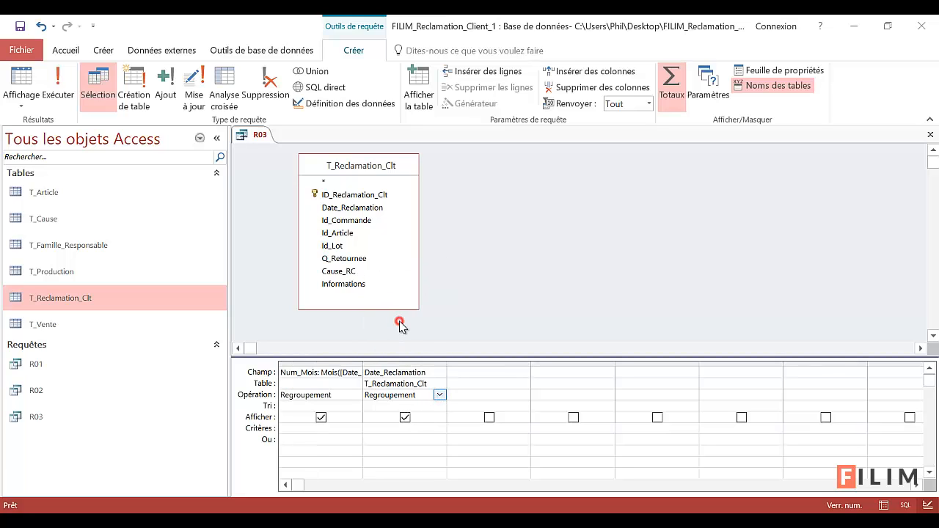
pyautogui.click(416, 396)
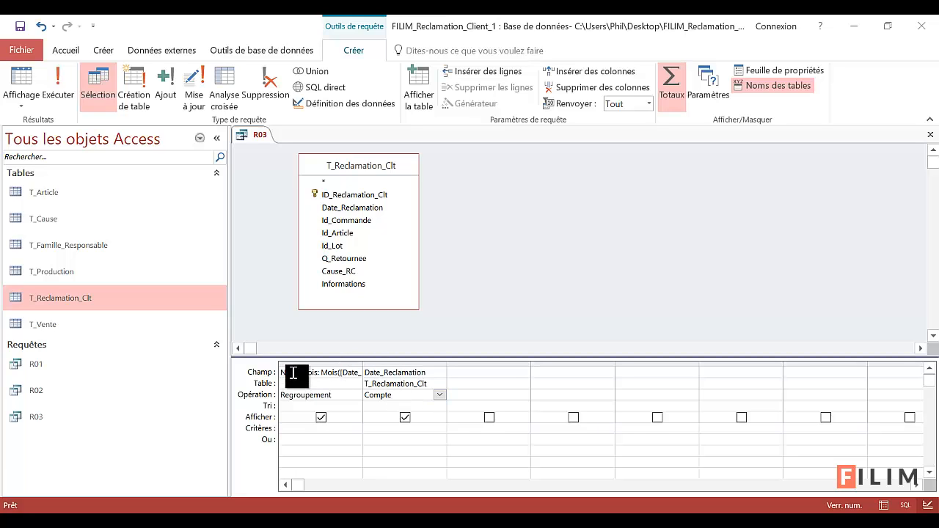
# Display the complaint counts per month in the datasheet and widen the count column to show its full heading
pyautogui.click(21, 80)
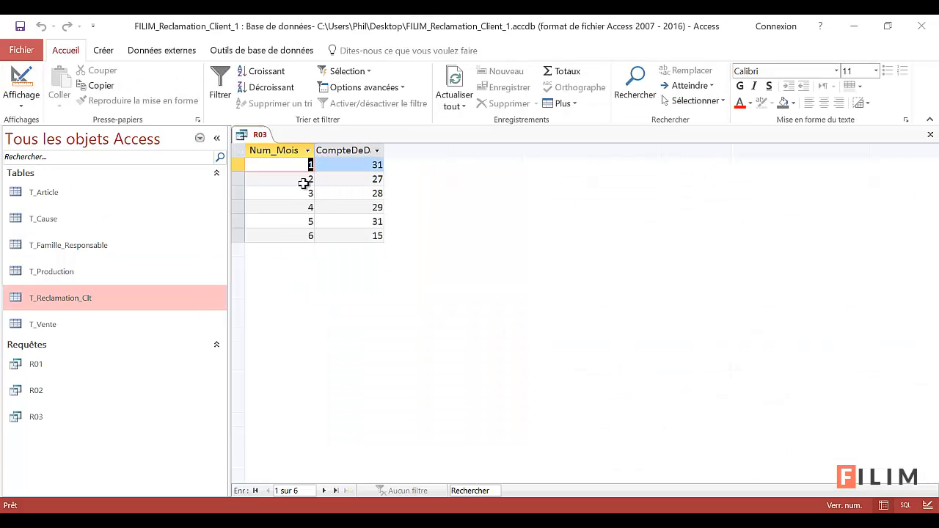
pyautogui.click(238, 163)
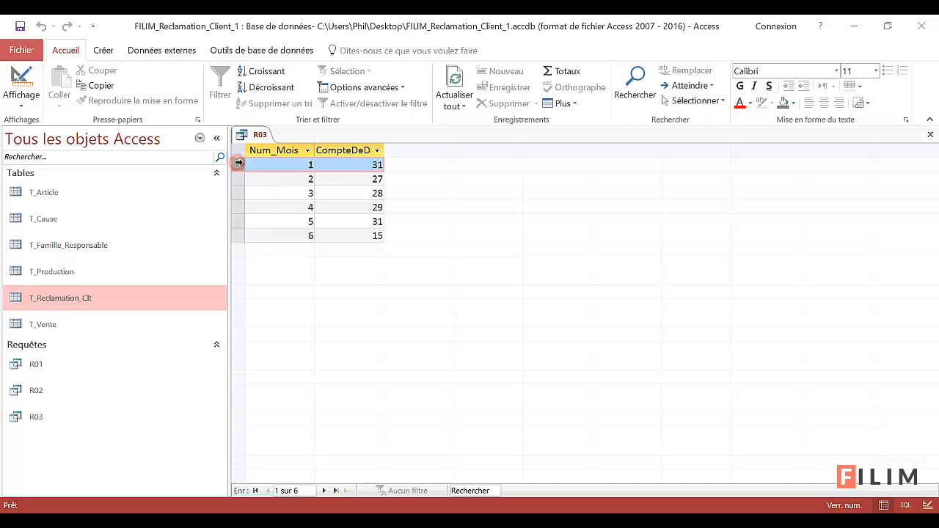
pyautogui.moveTo(382, 149); pyautogui.dragTo(474, 161)
# Name the Date_Reclamation count column Nb_RC in the query design and display the result in the datasheet
pyautogui.click(19, 87)
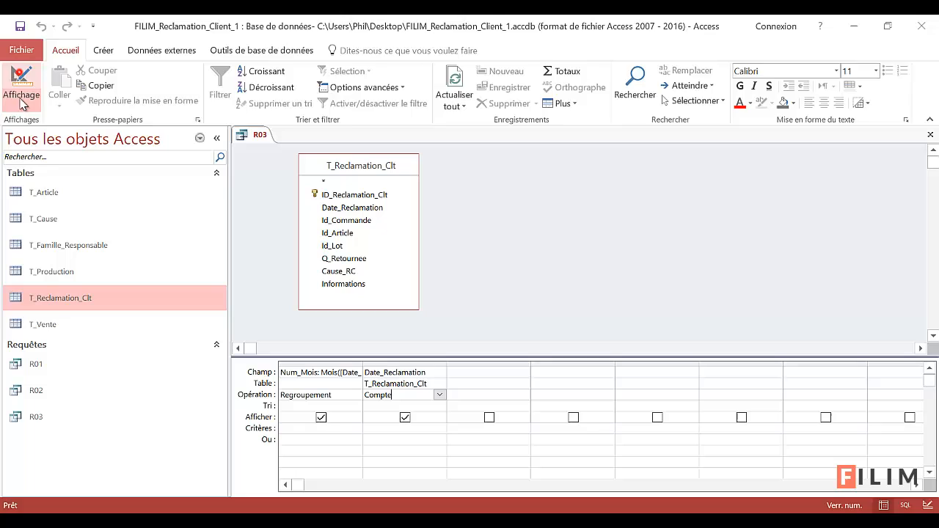
pyautogui.click(367, 372)
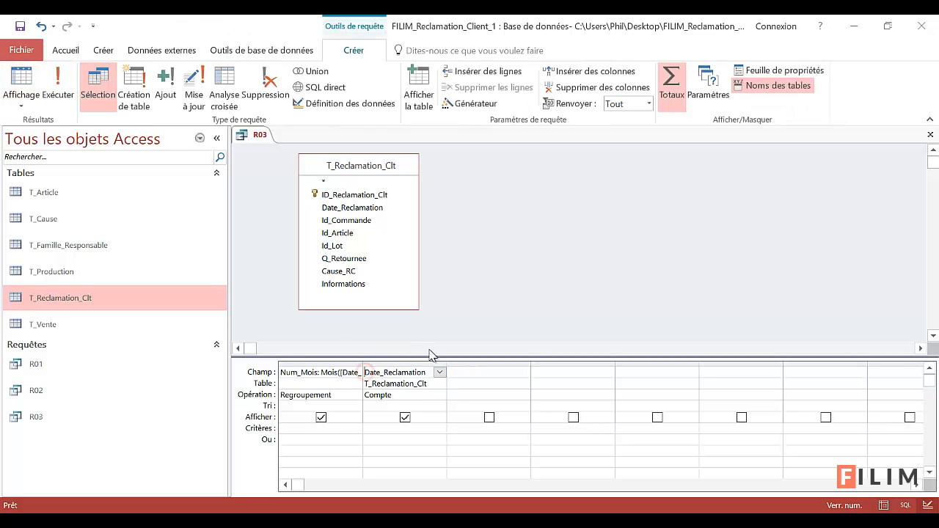
pyautogui.write('Nb_RC:')
pyautogui.click(17, 75)
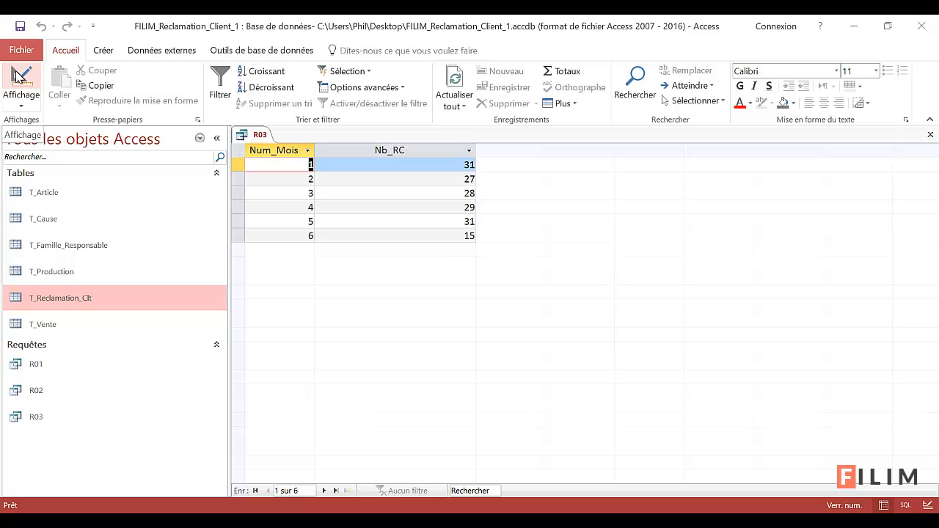
# Add the parameter criterion [numéro du mois] to the Num_Mois column in the query design, and close R03
pyautogui.click(18, 75)
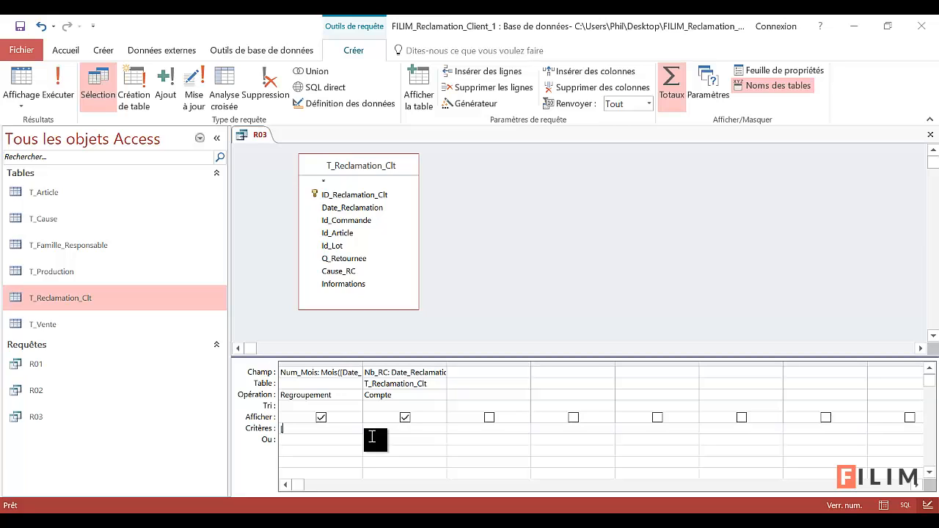
pyautogui.write('u')
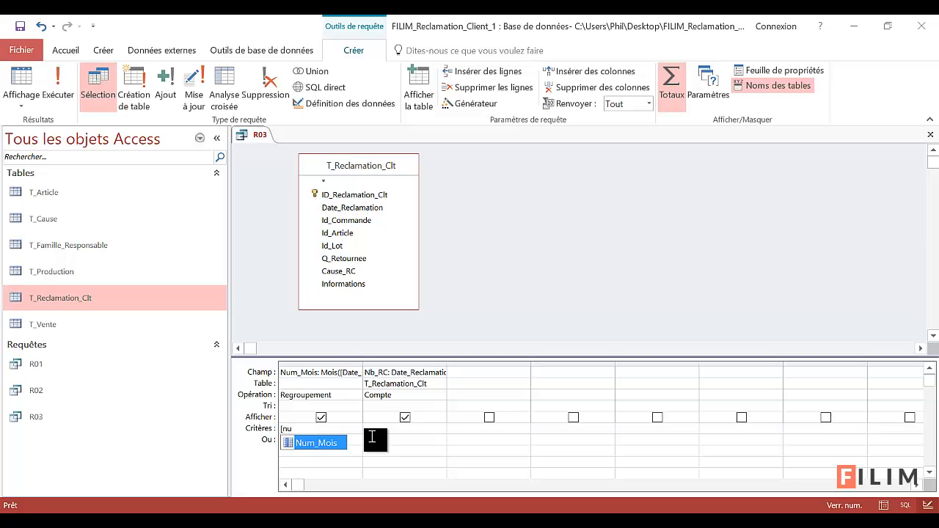
pyautogui.write('méro')
pyautogui.write('du mois')
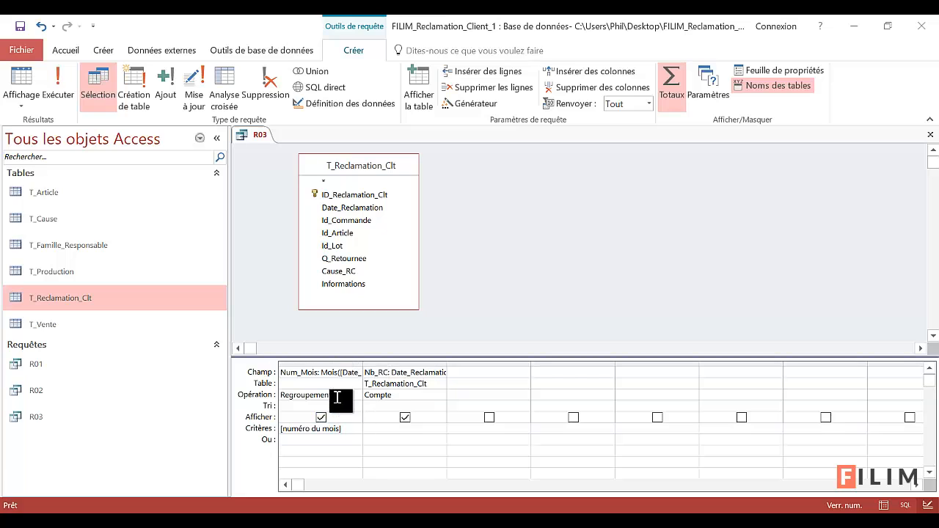
pyautogui.click(330, 440)
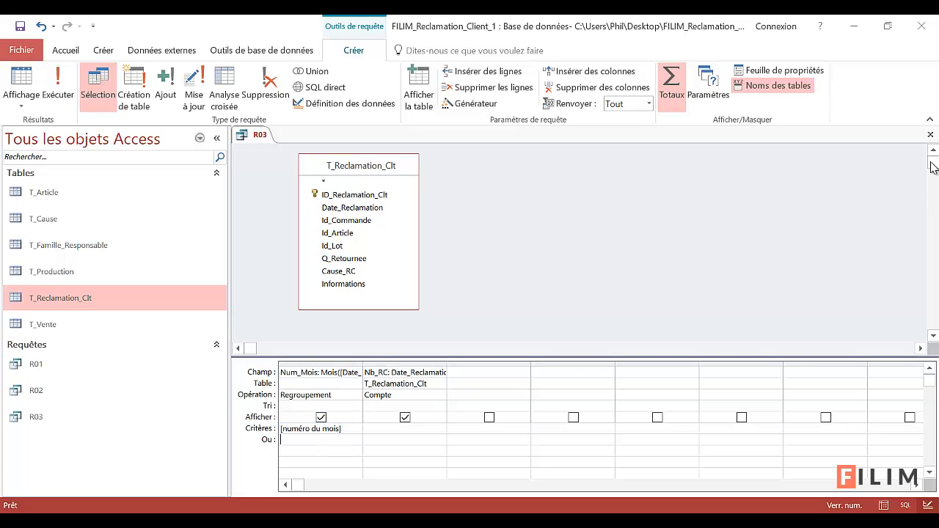
pyautogui.click(929, 135)
# Run R03 for month number 3 to check its complaint count, and close the query
pyautogui.doubleClick(52, 417)
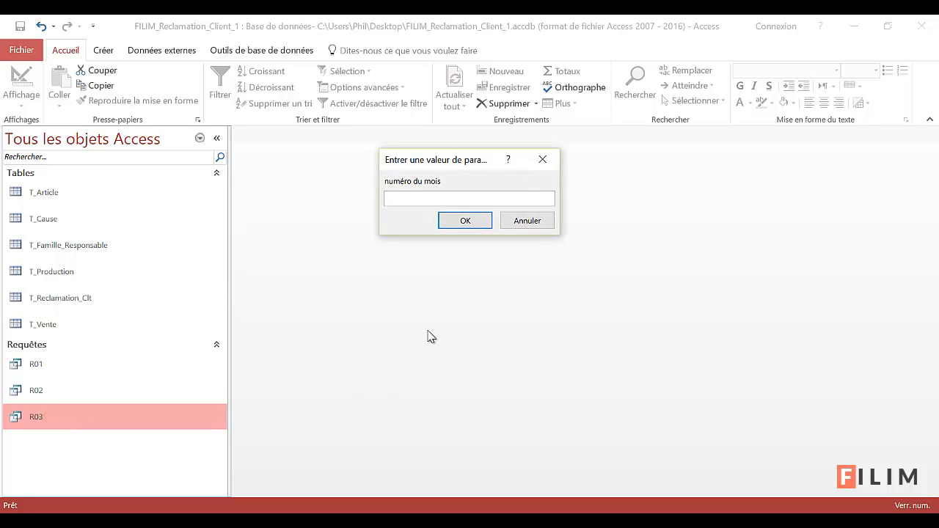
pyautogui.write('3')
pyautogui.press('Return')
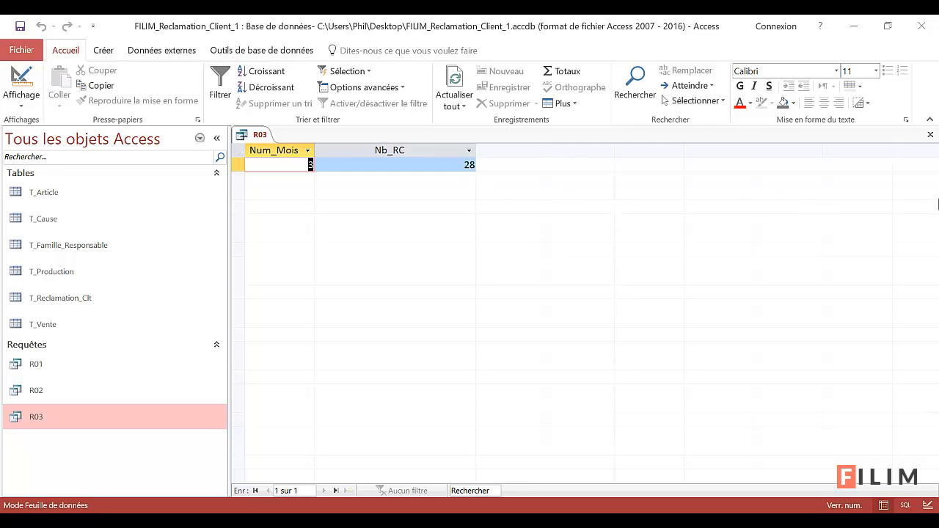
pyautogui.click(930, 134)
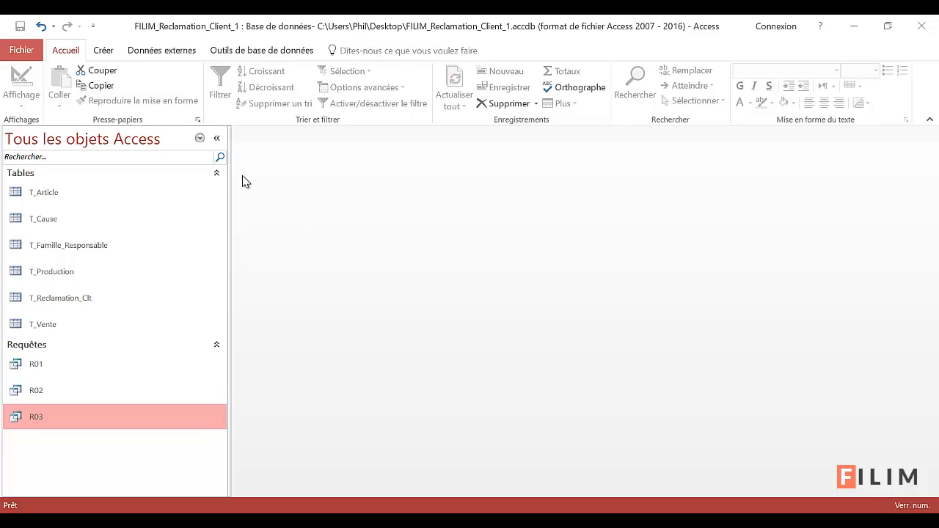
# Create a new query in design view based on T_Reclamation_Clt and enlarge its field list to show all fields
pyautogui.click(104, 51)
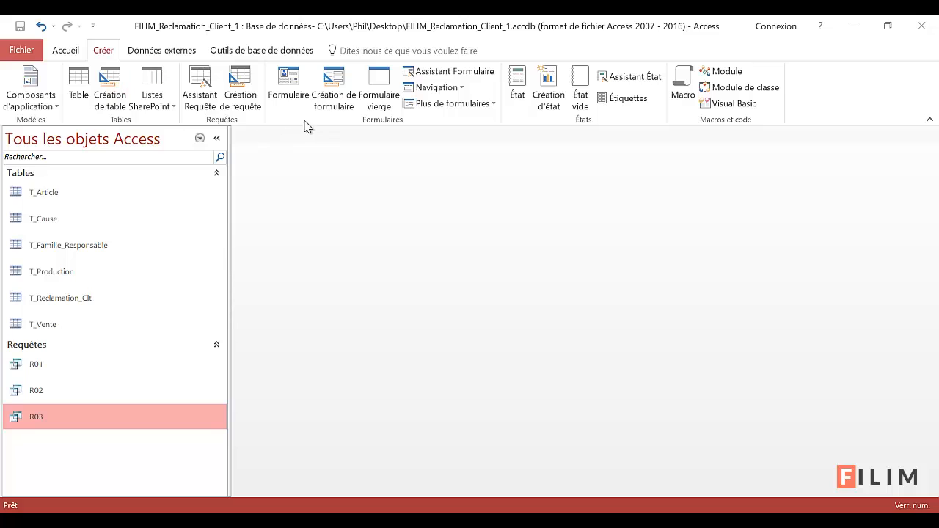
pyautogui.click(241, 100)
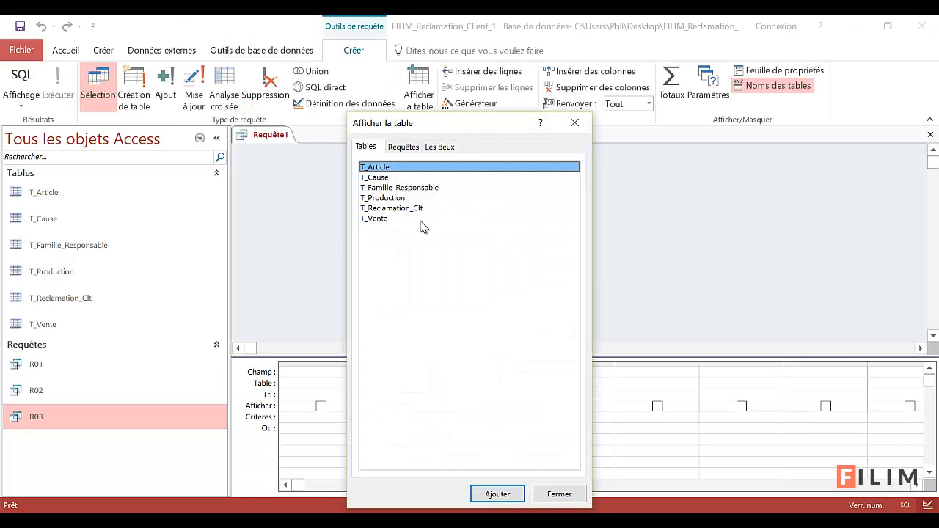
pyautogui.doubleClick(419, 209)
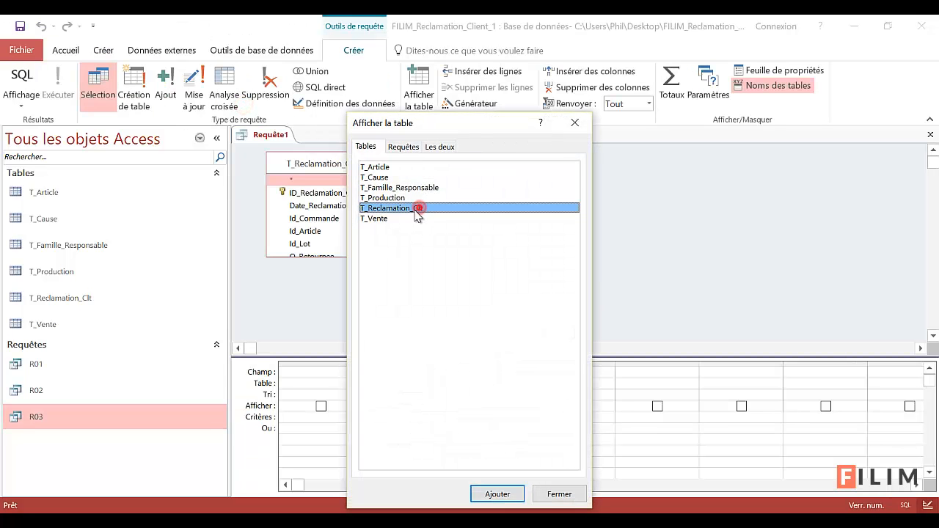
pyautogui.click(559, 494)
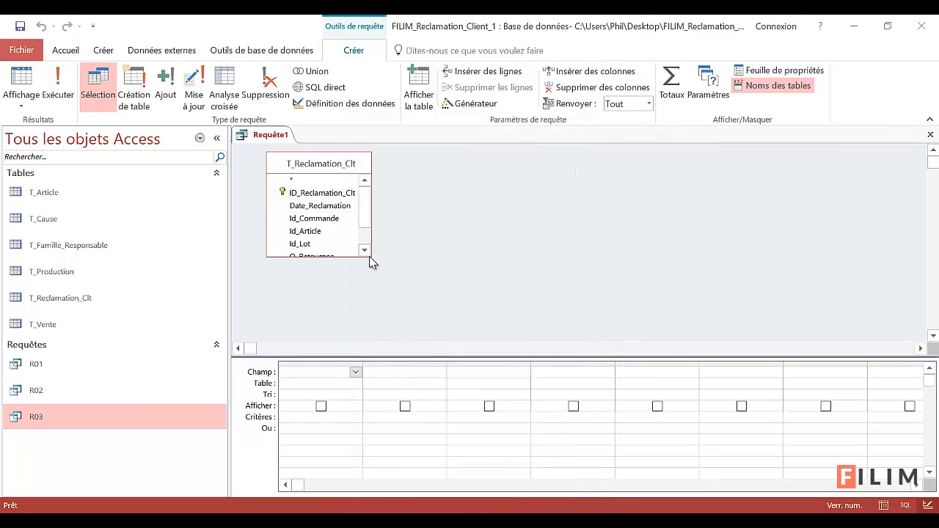
pyautogui.moveTo(369, 254); pyautogui.dragTo(424, 324)
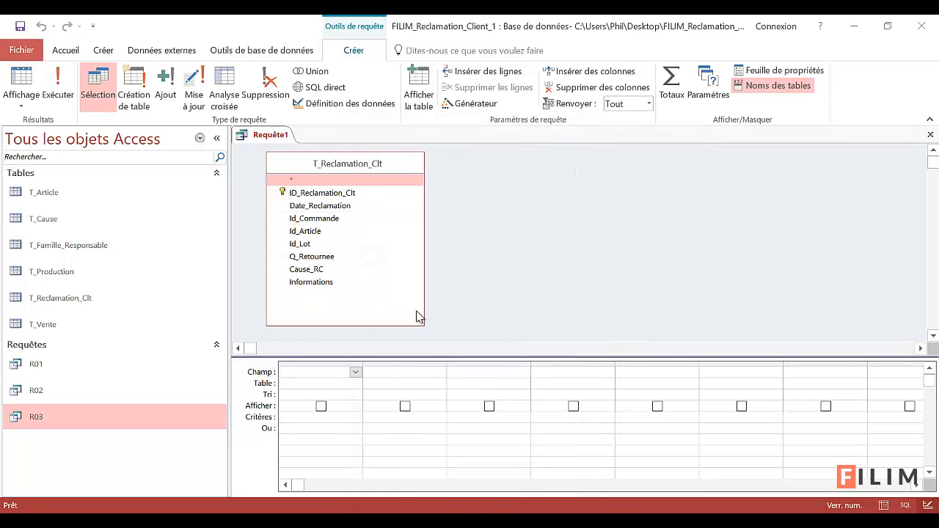
# Add ID_Reclamation_Clt, Date_Reclamation, Id_Commande, Id_Article and Q_Retournee to the query, and preview the datasheet before returning to the design
pyautogui.doubleClick(350, 193)
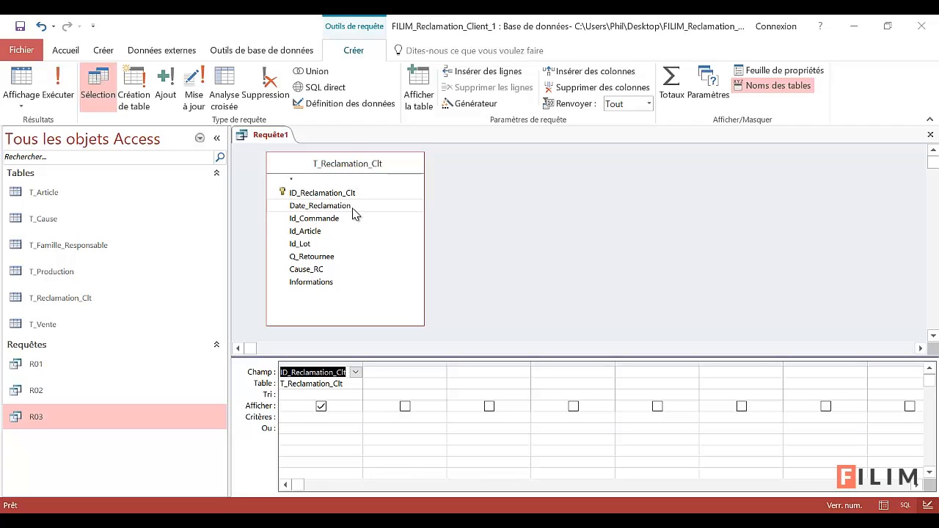
pyautogui.doubleClick(352, 207)
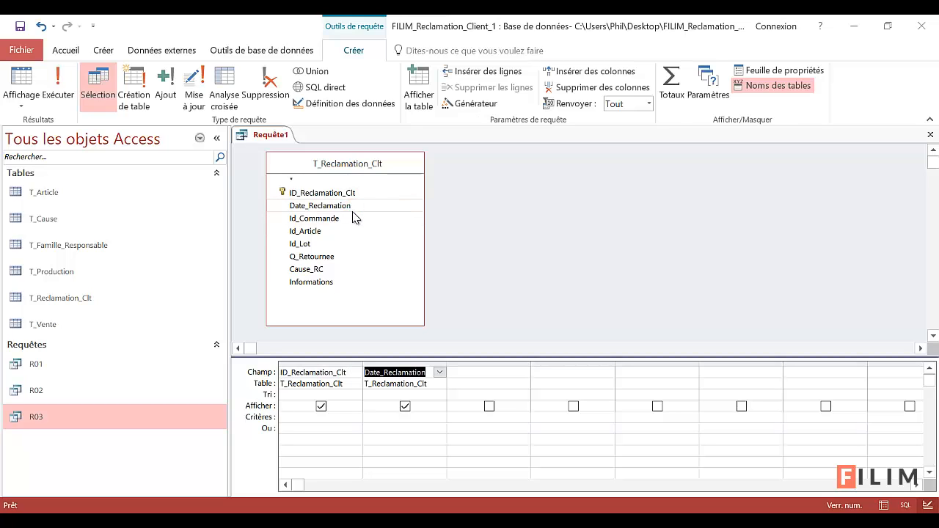
pyautogui.click(352, 220)
pyautogui.doubleClick(352, 219)
pyautogui.doubleClick(343, 232)
pyautogui.doubleClick(343, 256)
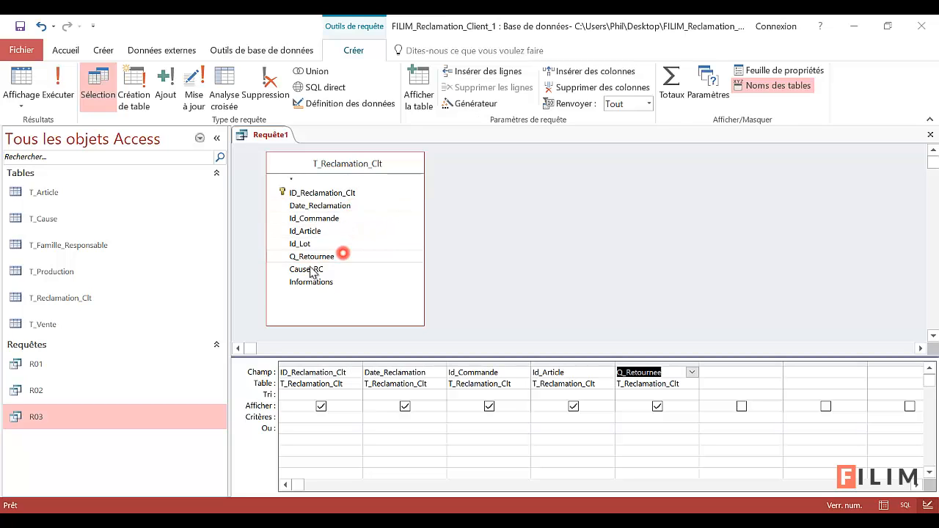
pyautogui.click(22, 80)
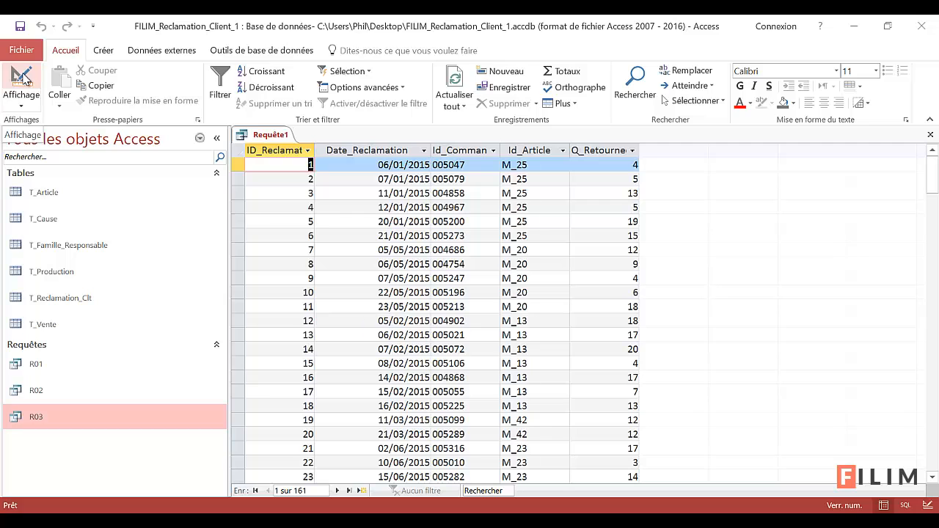
pyautogui.click(22, 79)
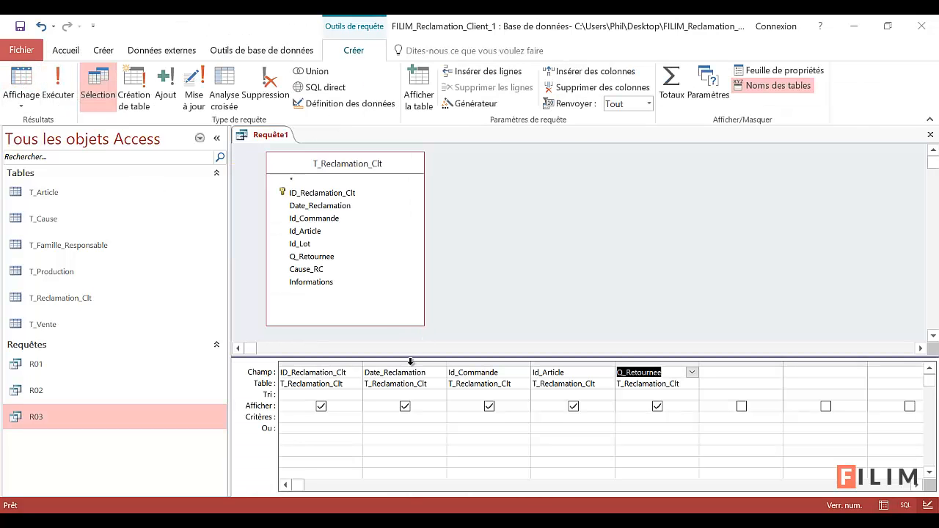
# Enter the criterion Entre [date de début] Et [date de fin] for the Date_Reclamation column
pyautogui.click(383, 417)
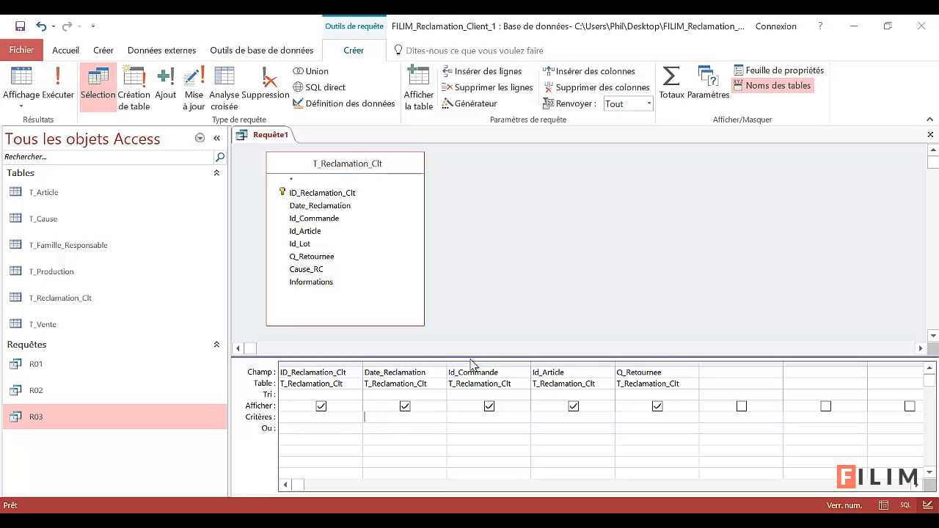
pyautogui.write('entre')
pyautogui.write(' [')
pyautogui.write('date d')
pyautogui.write('e dé')
pyautogui.write('but')
pyautogui.write('] ')
pyautogui.write('et [')
pyautogui.write('[date de f')
pyautogui.write('in]')
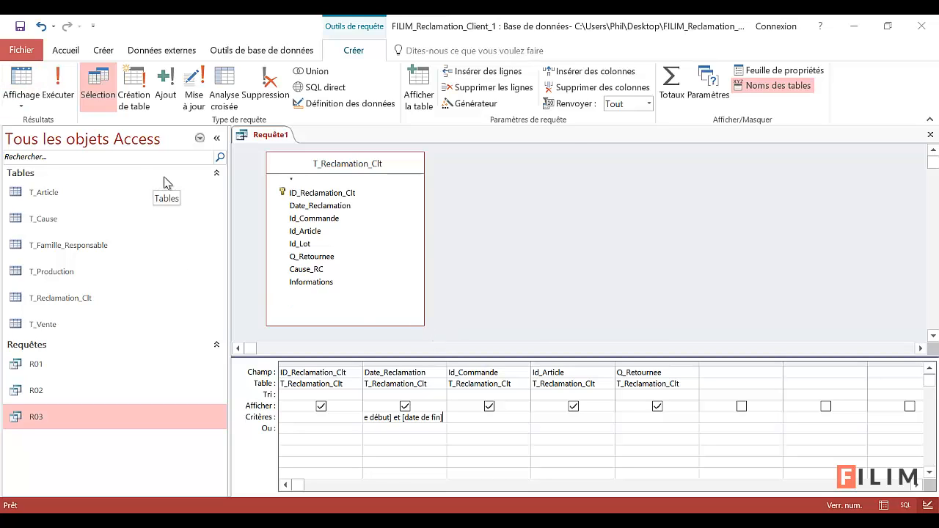
# Save the date-range query as R04
pyautogui.hotkey('ctrl', 's')
pyautogui.write('R04')
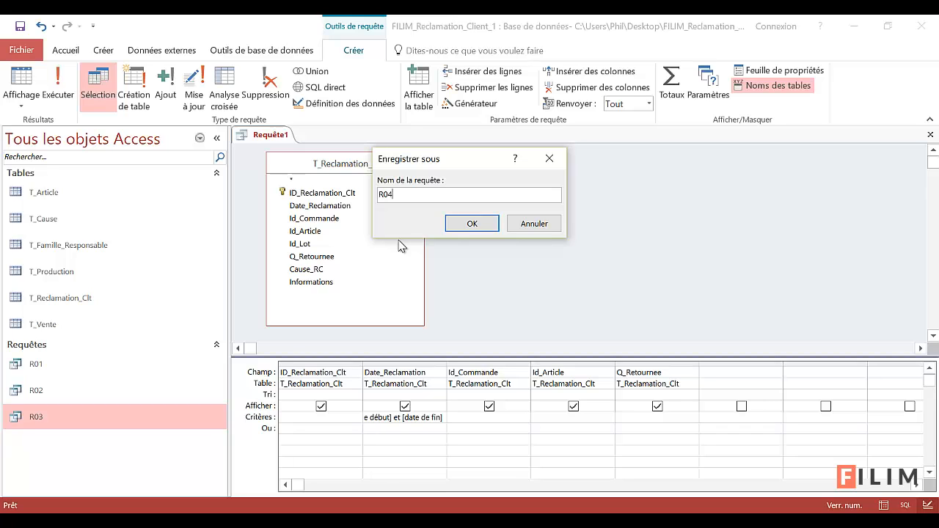
pyautogui.press('Return')
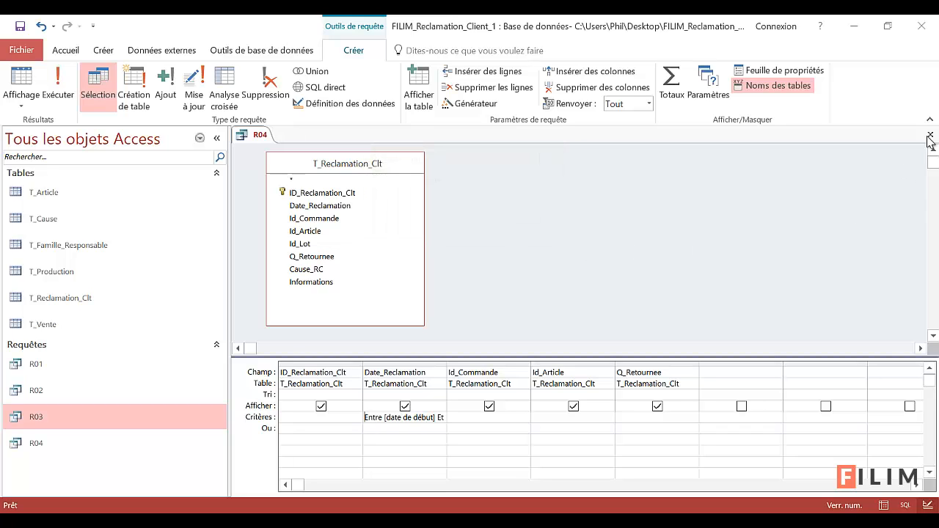
# Run R04 with a start date on the 15th of a month and the end date 15/5/16
pyautogui.click(32, 92)
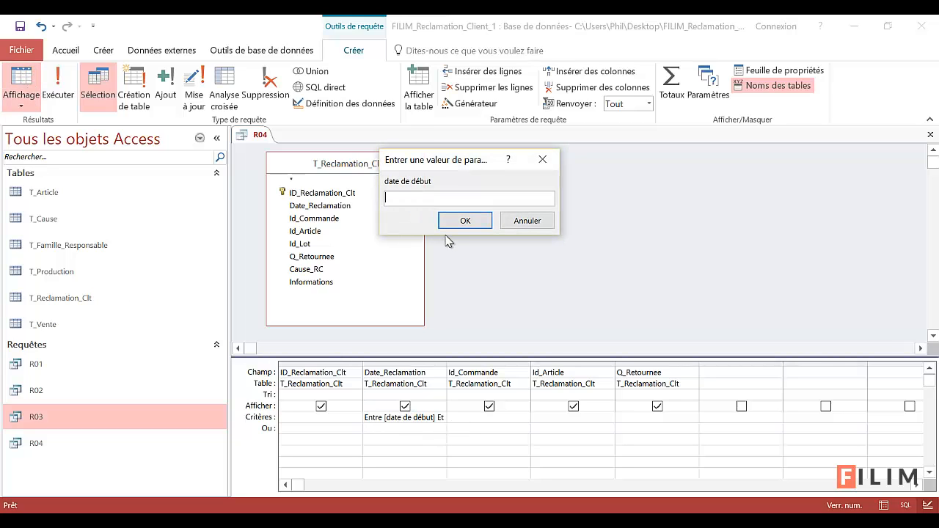
pyautogui.moveTo(460, 164); pyautogui.dragTo(505, 207)
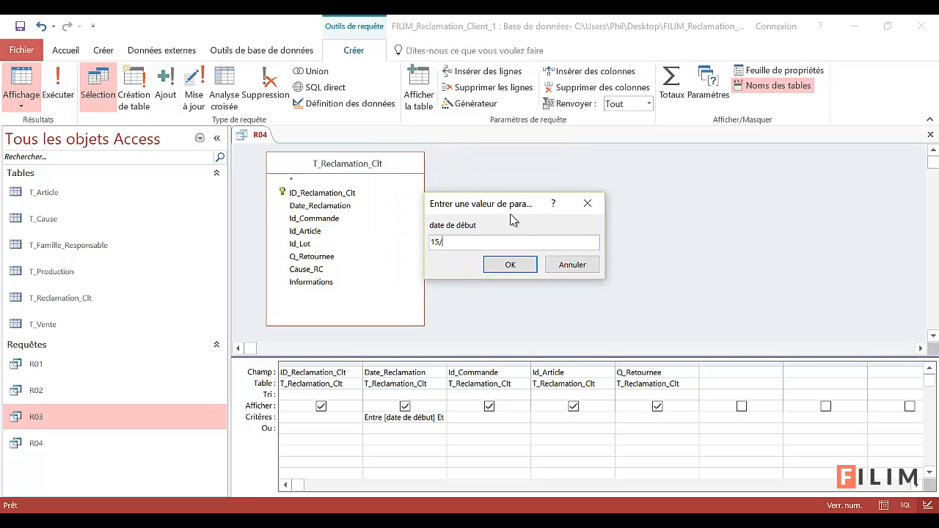
pyautogui.write('6')
pyautogui.click(509, 265)
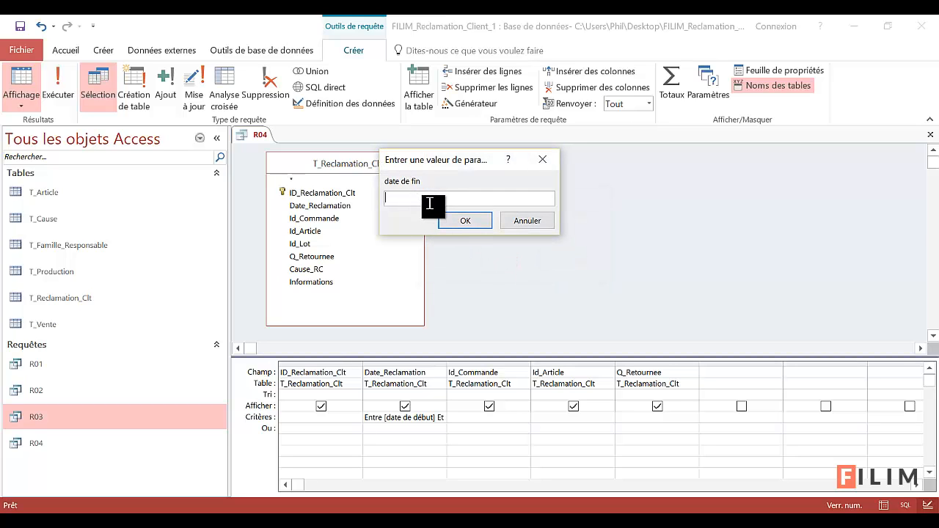
pyautogui.write('15/5/16')
pyautogui.click(465, 222)
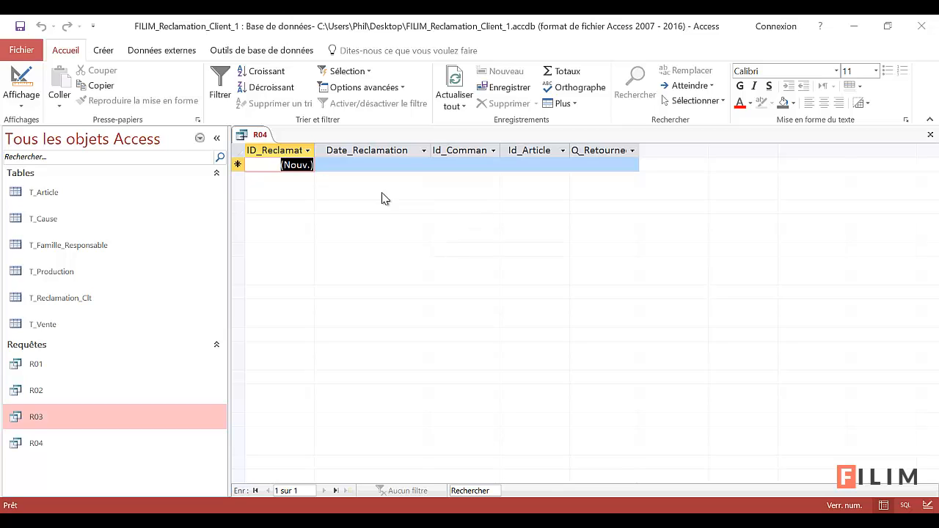
# Rerun R04 from 15/3/15 to 15/5/15 and check the first and last dates in the Date_Reclamation filter list
pyautogui.click(30, 84)
pyautogui.click(29, 83)
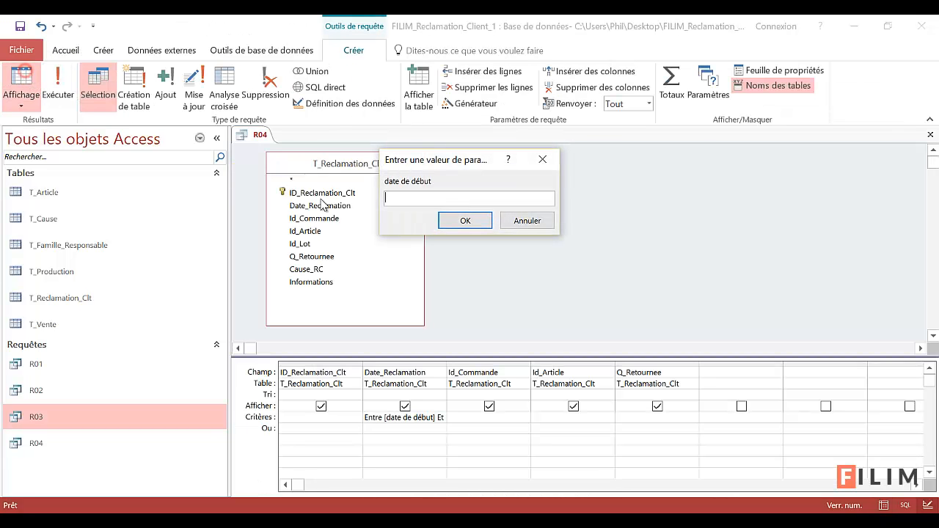
pyautogui.write('15/3/15')
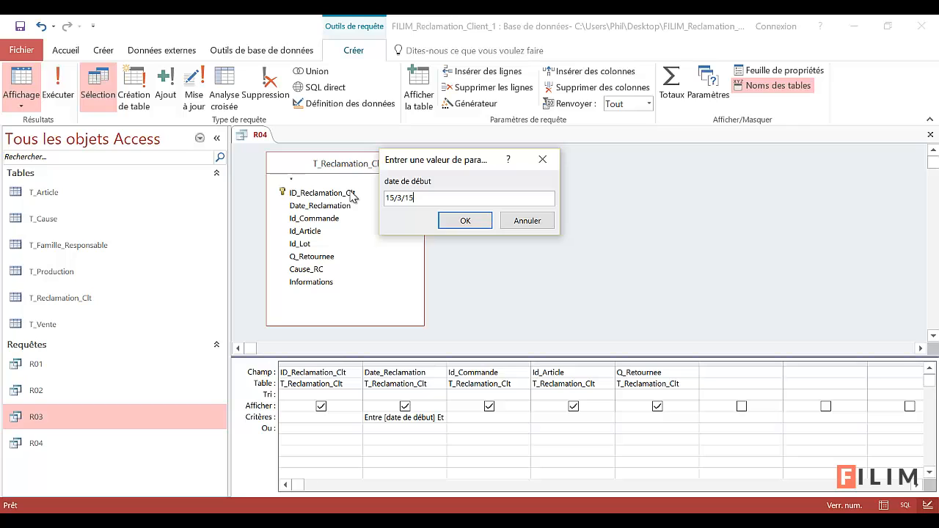
pyautogui.click(466, 219)
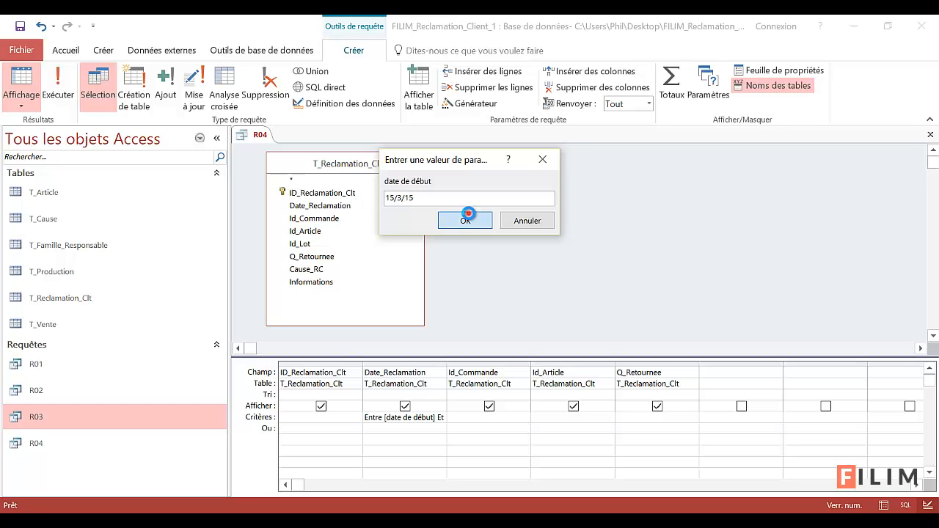
pyautogui.write('15/5/1')
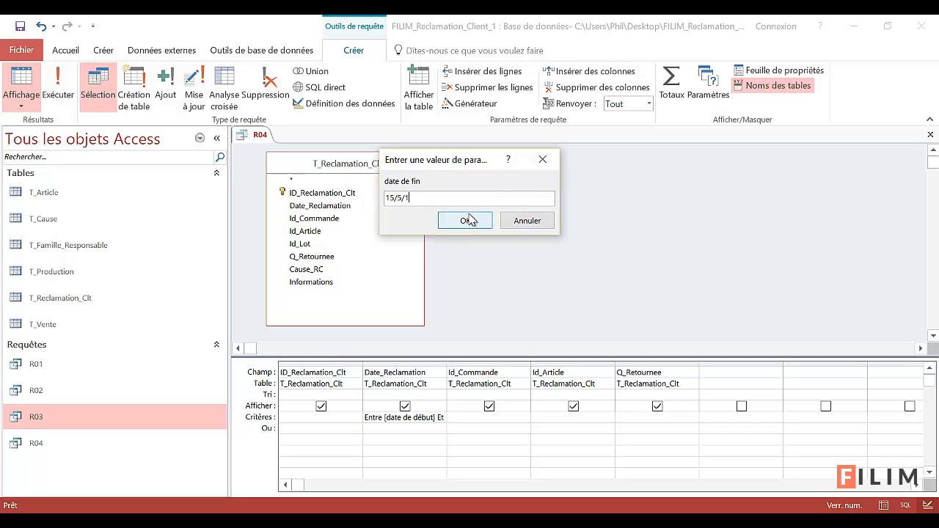
pyautogui.write('5')
pyautogui.click(478, 226)
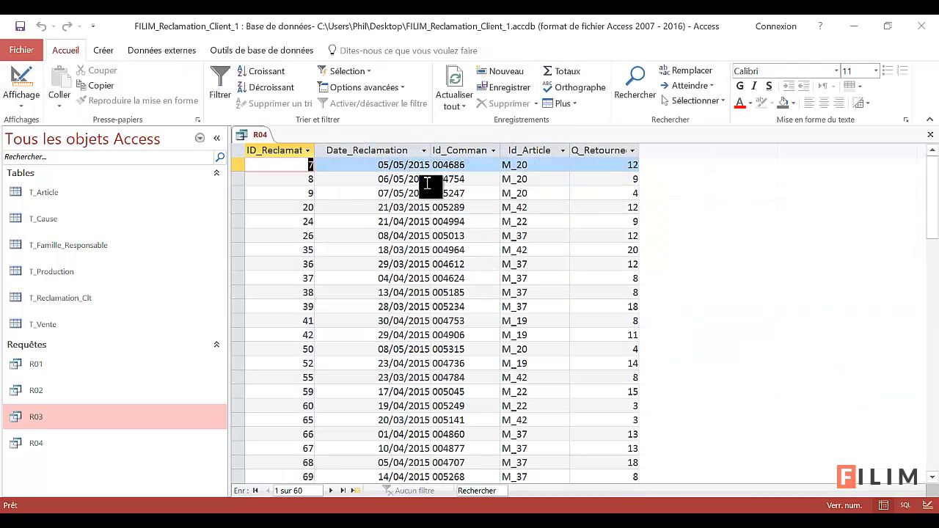
pyautogui.click(425, 151)
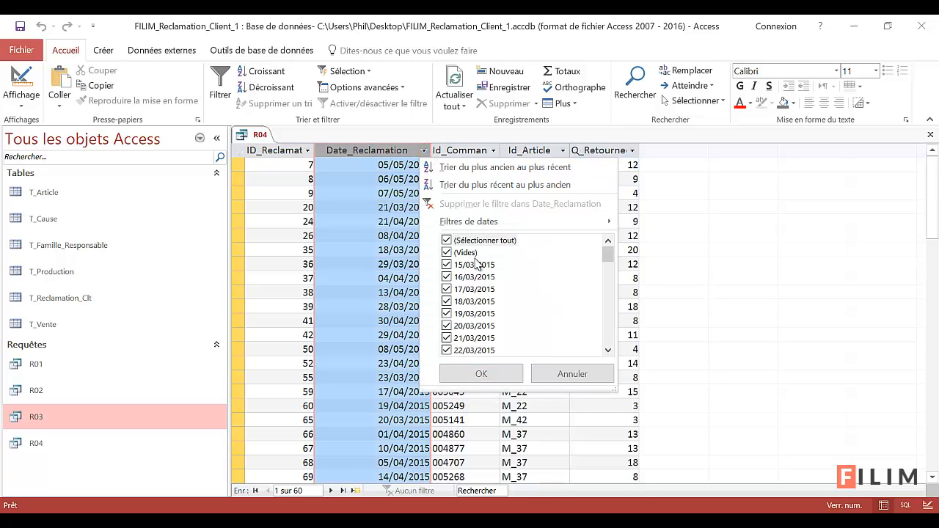
pyautogui.moveTo(608, 256); pyautogui.dragTo(606, 351)
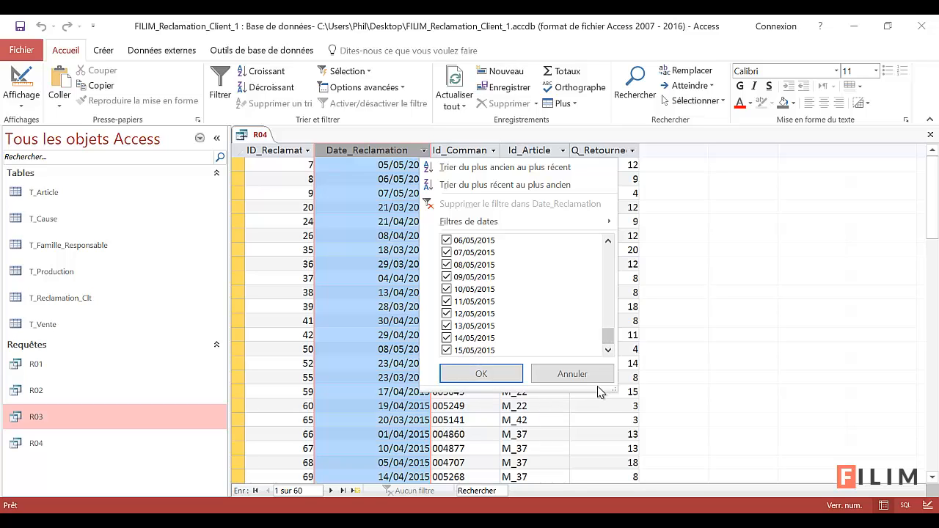
# Dismiss the date filter list without applying it and close the R04 results
pyautogui.click(597, 376)
pyautogui.click(543, 293)
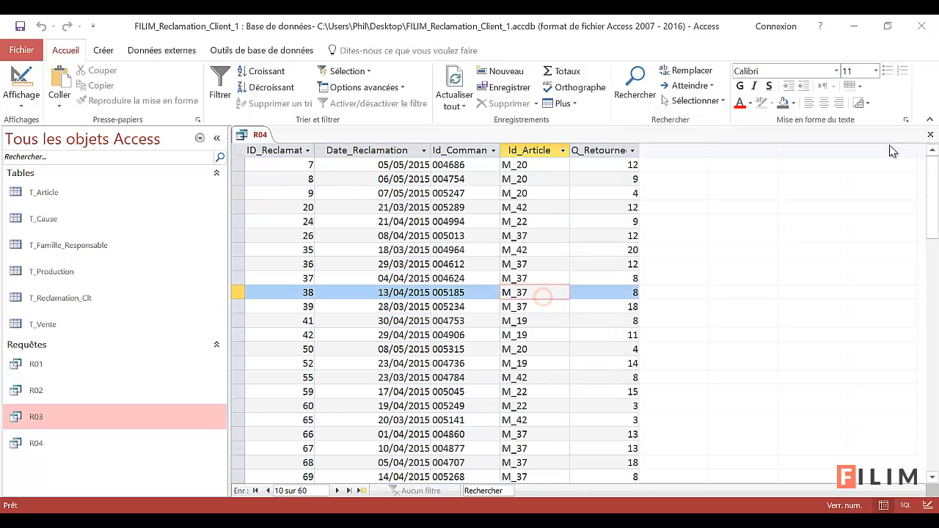
pyautogui.click(930, 135)
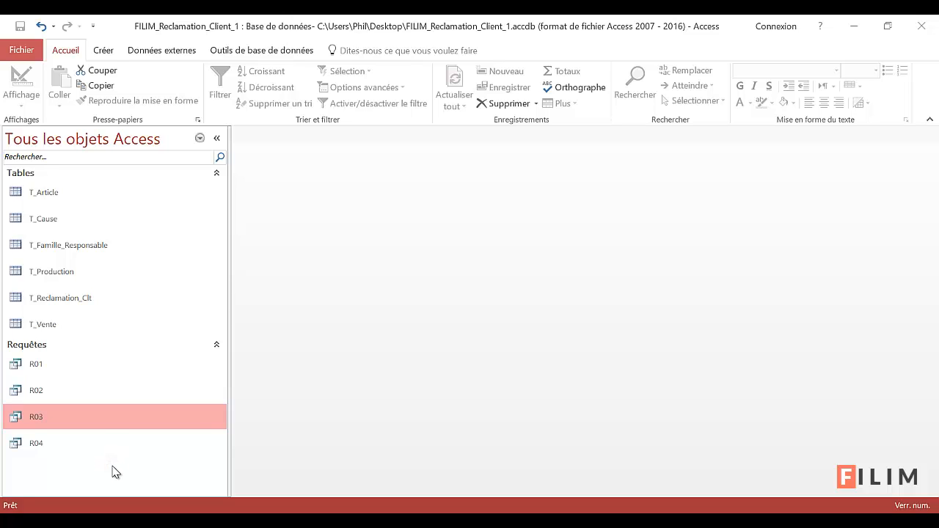
pyautogui.click(94, 443)
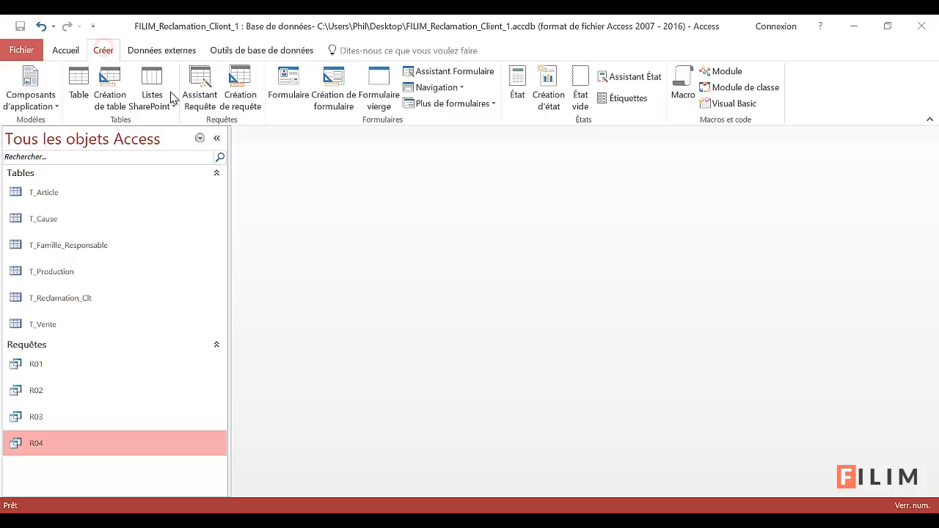
# Create a new query design based on T_Reclamation_Clt and enlarge its field list to show all fields
pyautogui.click(243, 97)
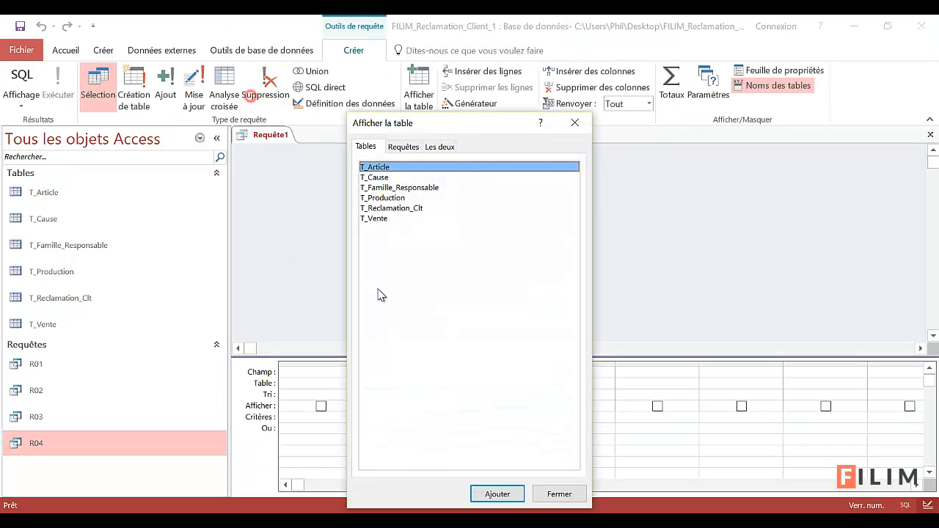
pyautogui.doubleClick(430, 209)
pyautogui.click(561, 493)
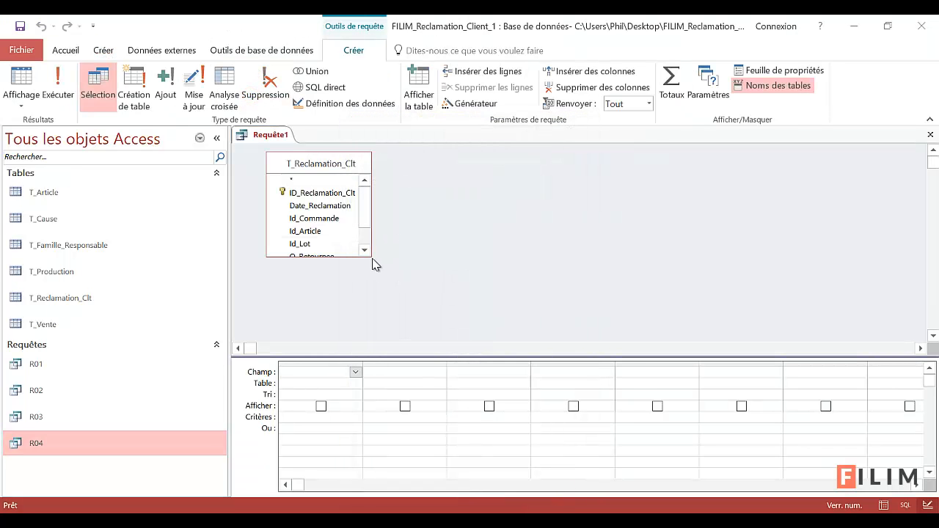
pyautogui.moveTo(369, 255); pyautogui.dragTo(421, 322)
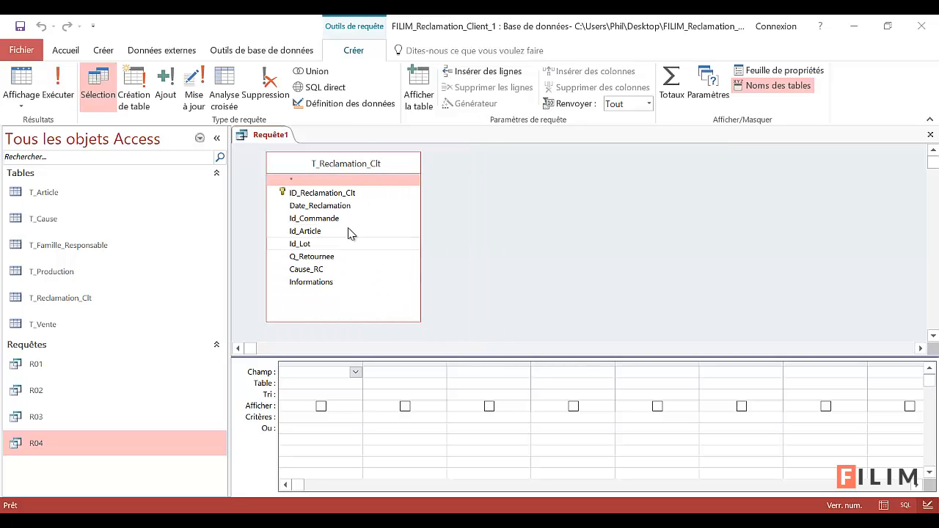
# Add ID_Reclamation_Clt, Date_Reclamation, Id_Commande, Id_Article and Q_Retournee to the query grid
pyautogui.doubleClick(352, 194)
pyautogui.doubleClick(346, 206)
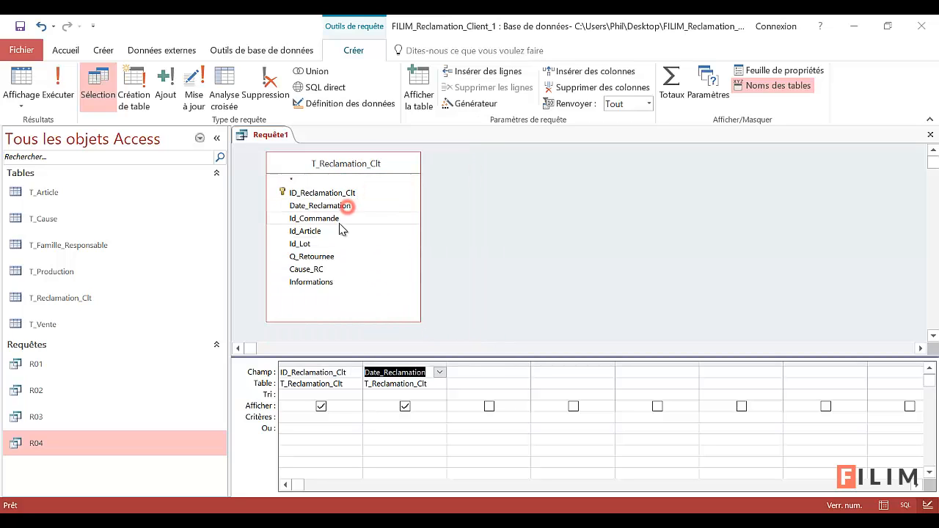
pyautogui.doubleClick(336, 218)
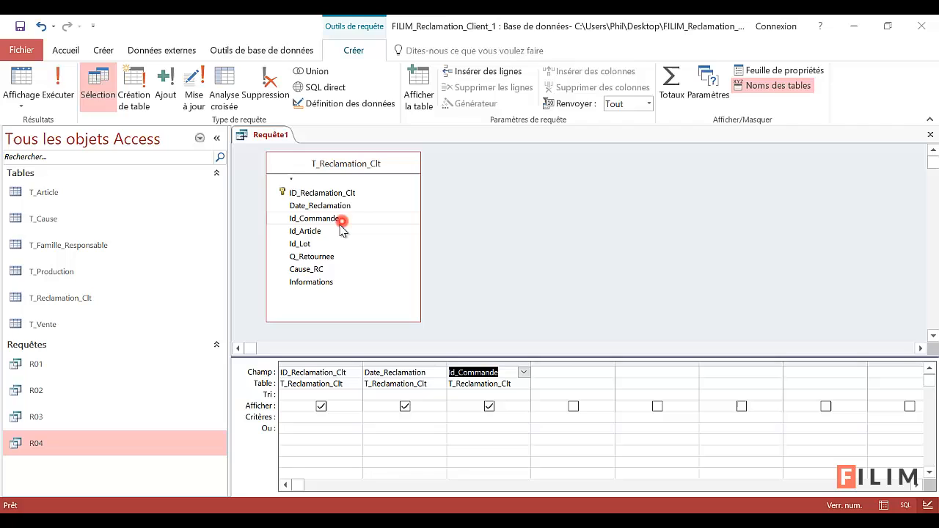
pyautogui.doubleClick(338, 231)
pyautogui.click(346, 257)
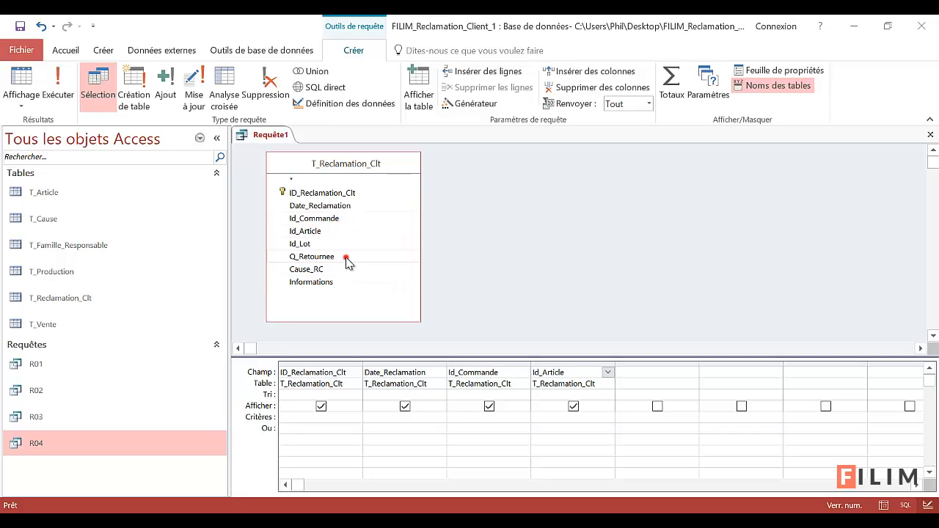
pyautogui.doubleClick(345, 257)
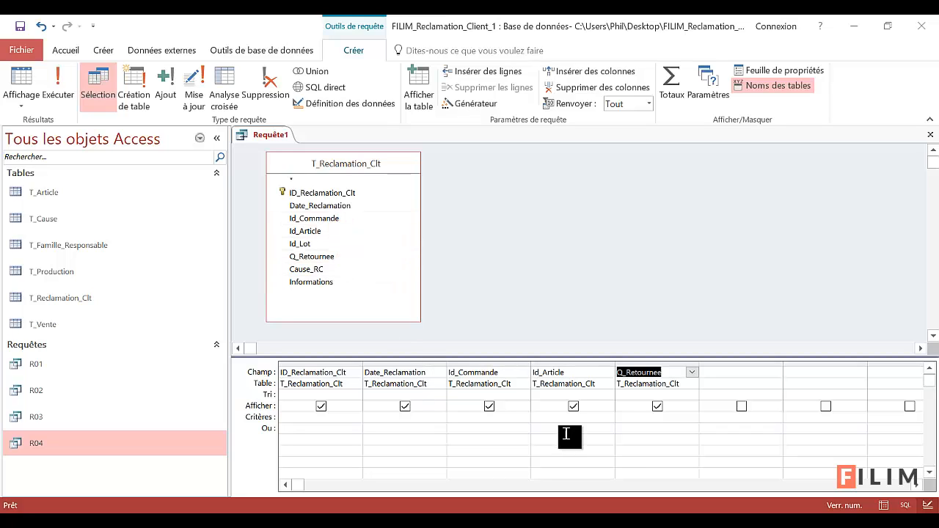
# Preview the new query's results and look through the returned quantities in Q_Retournee
pyautogui.click(21, 81)
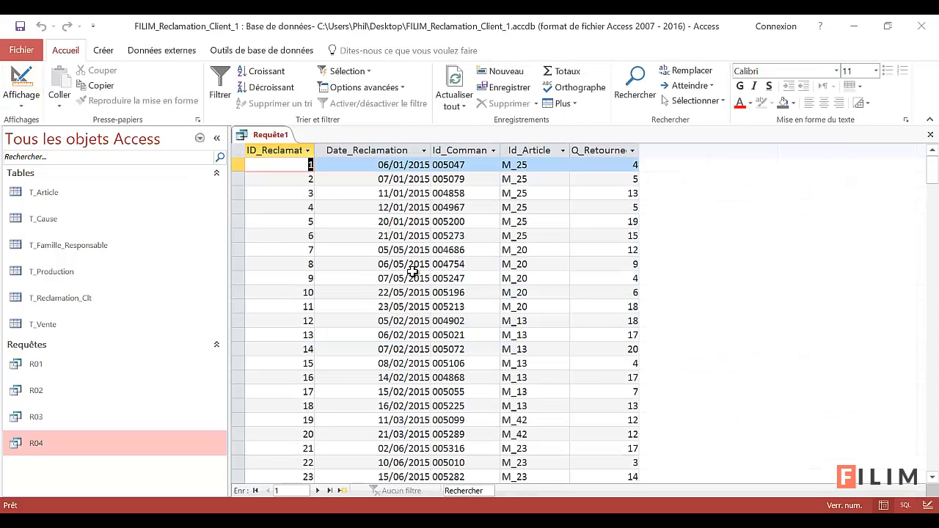
pyautogui.click(606, 207)
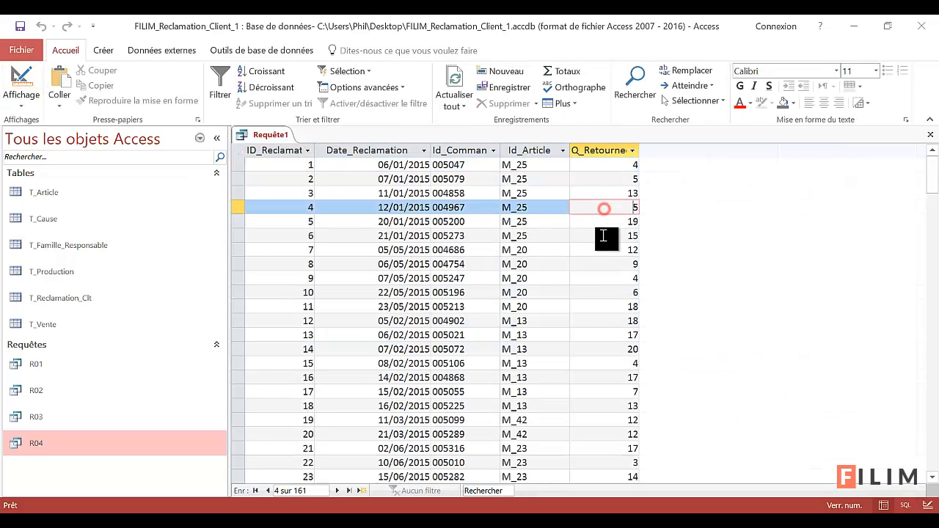
pyautogui.click(598, 236)
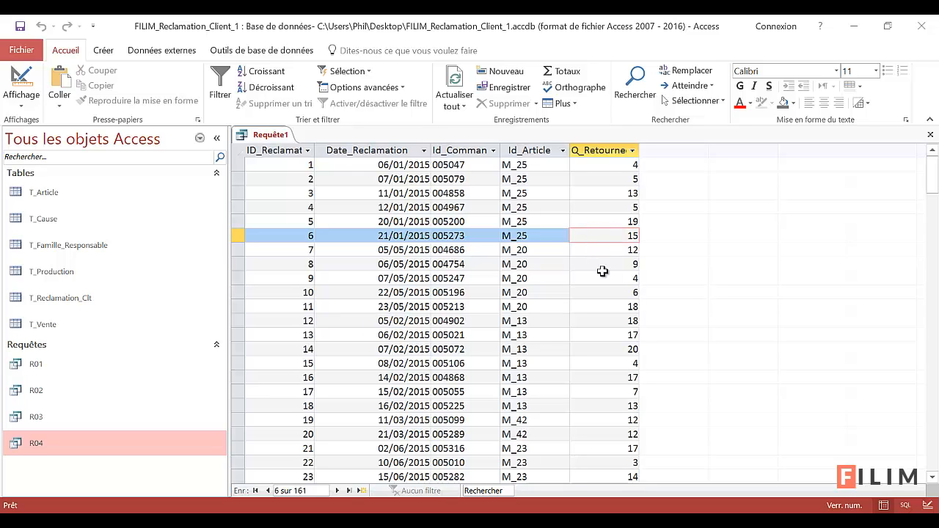
pyautogui.scroll(-4, 598, 279)
pyautogui.scroll(-16, 598, 281)
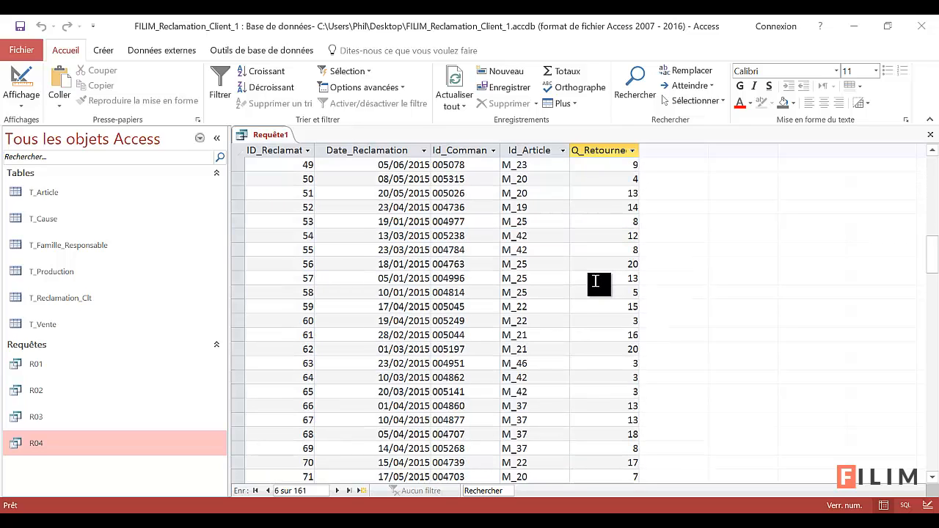
# Enter the criterion <[quantité min] for the Q_Retournee column and save the query as R05
pyautogui.click(21, 82)
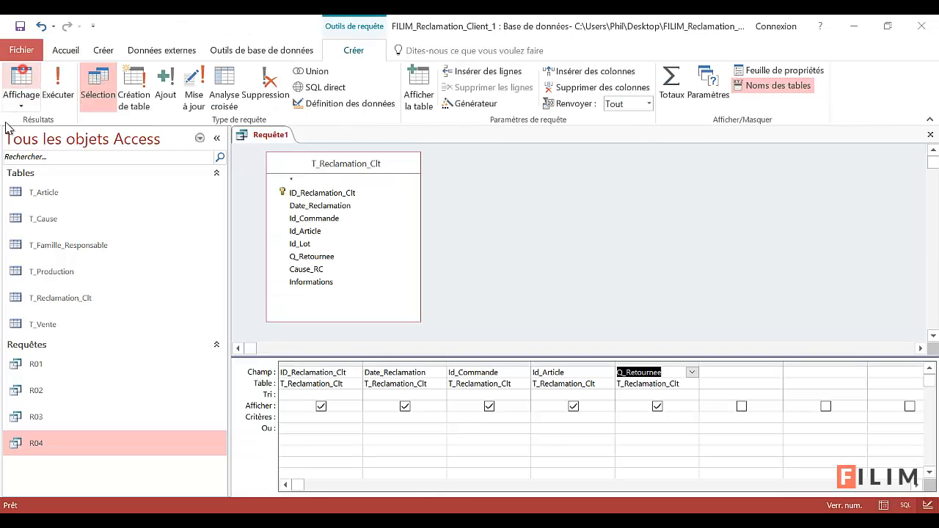
pyautogui.click(629, 424)
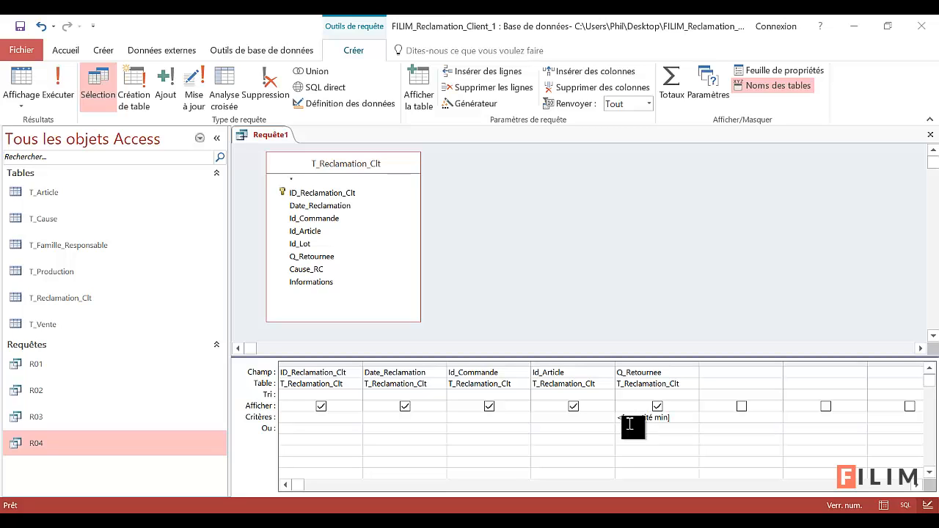
pyautogui.hotkey('ctrl', 's')
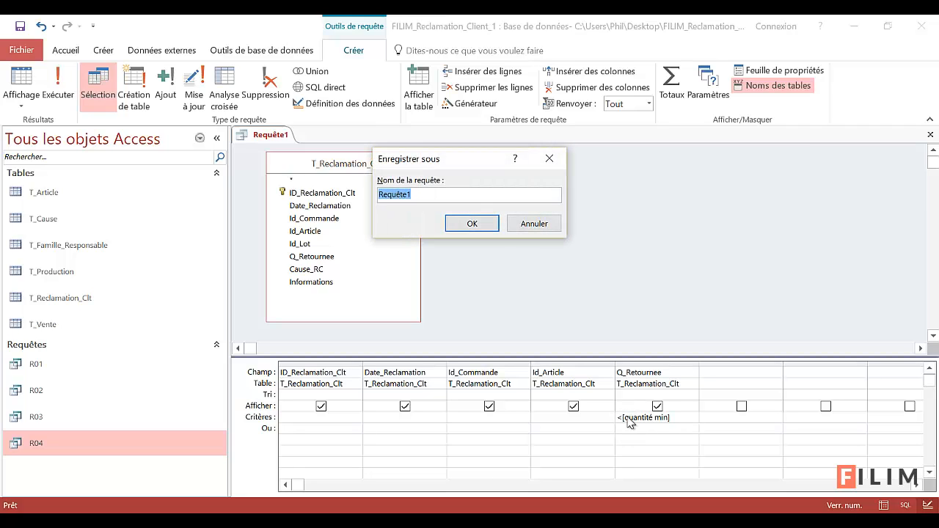
pyautogui.write('R05')
pyautogui.press('Return')
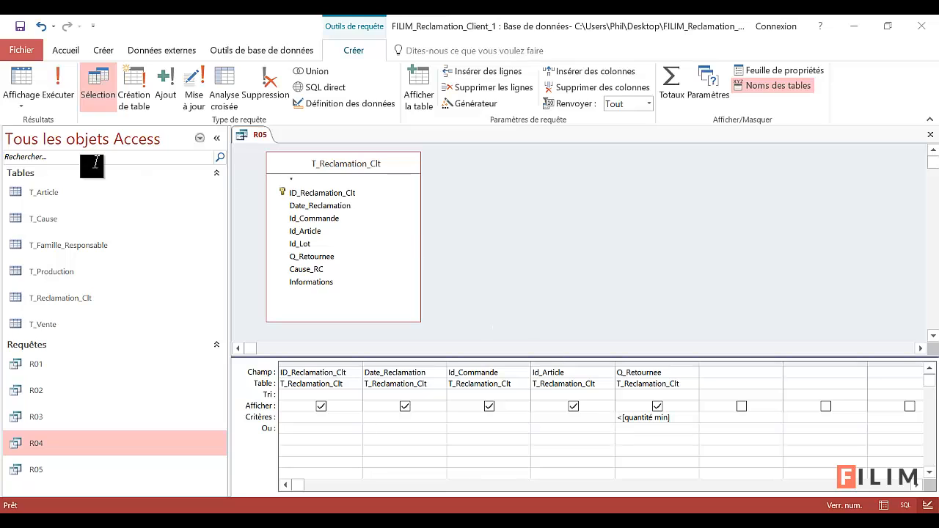
# Run R05 with a quantité min of 15 and check the Q_Retournee values
pyautogui.click(21, 77)
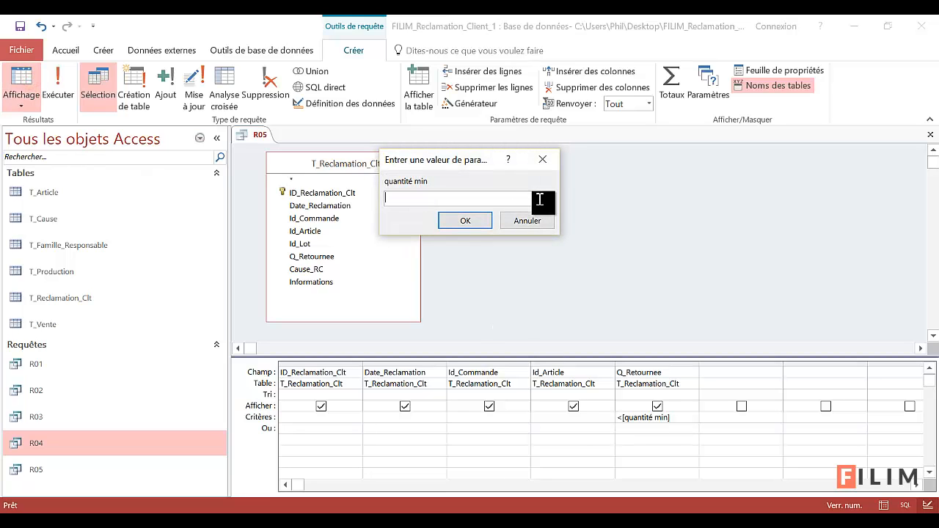
pyautogui.write('15')
pyautogui.press('Return')
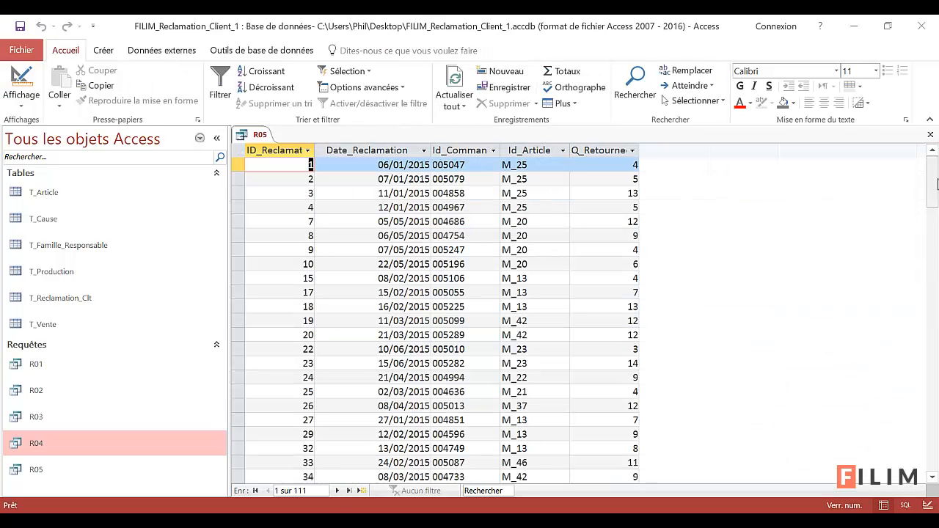
pyautogui.moveTo(937, 184); pyautogui.dragTo(606, 188)
# Change the Q_Retournee criterion to >[quantité min] and run R05 with a quantité min of 14
pyautogui.click(21, 79)
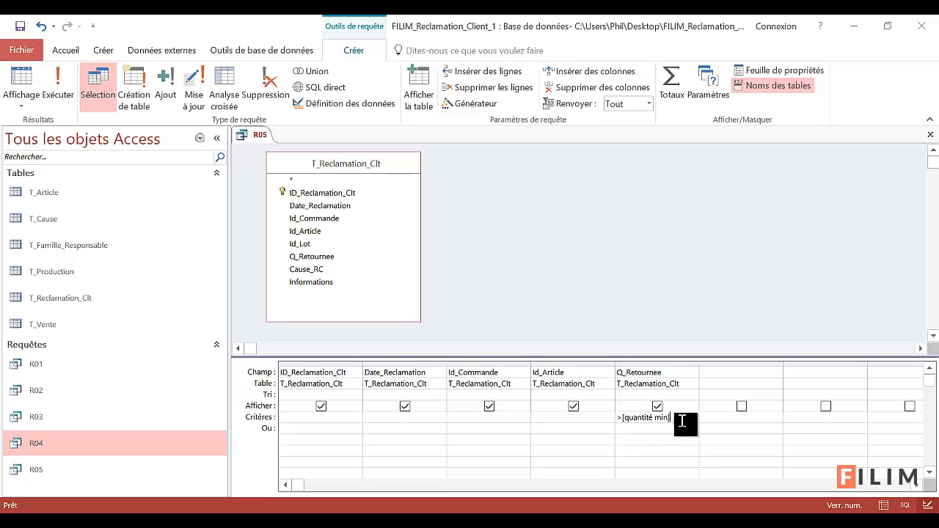
pyautogui.click(20, 78)
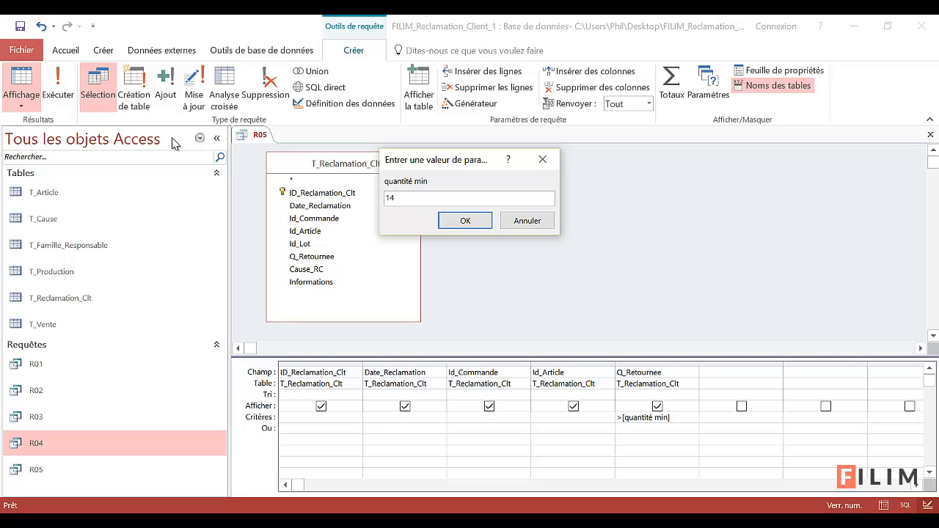
pyautogui.press('Return')
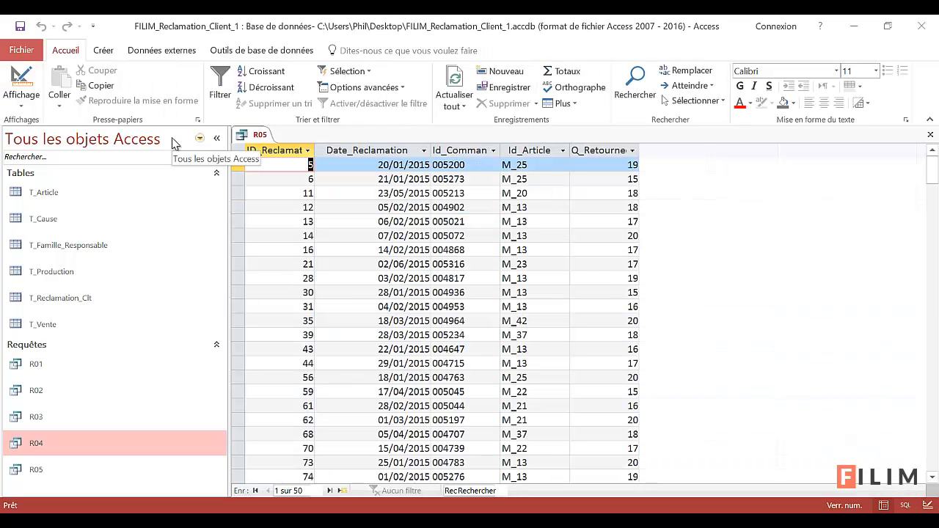
# Look through the Q_Retournee column of the R05 results down to the last record and back
pyautogui.click(609, 204)
pyautogui.scroll(-15, 609, 209)
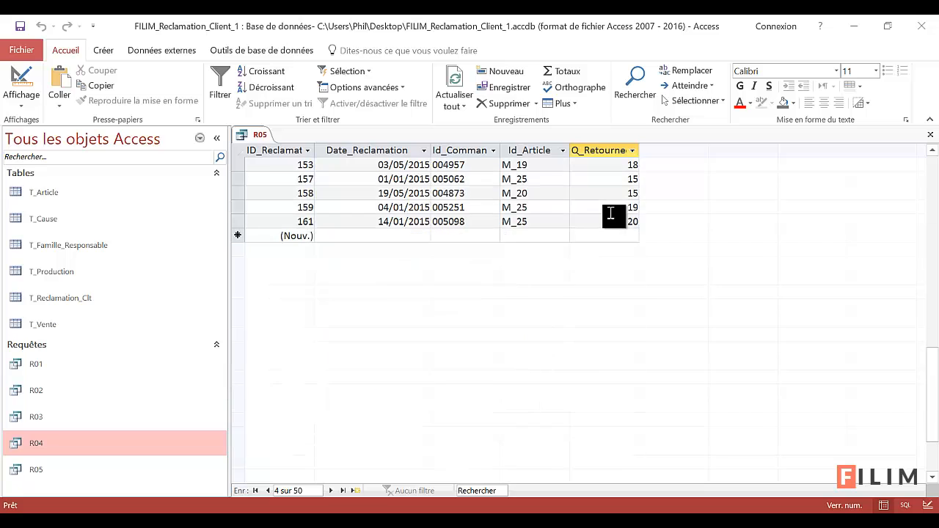
pyautogui.scroll(6, 598, 238)
pyautogui.scroll(8, 594, 255)
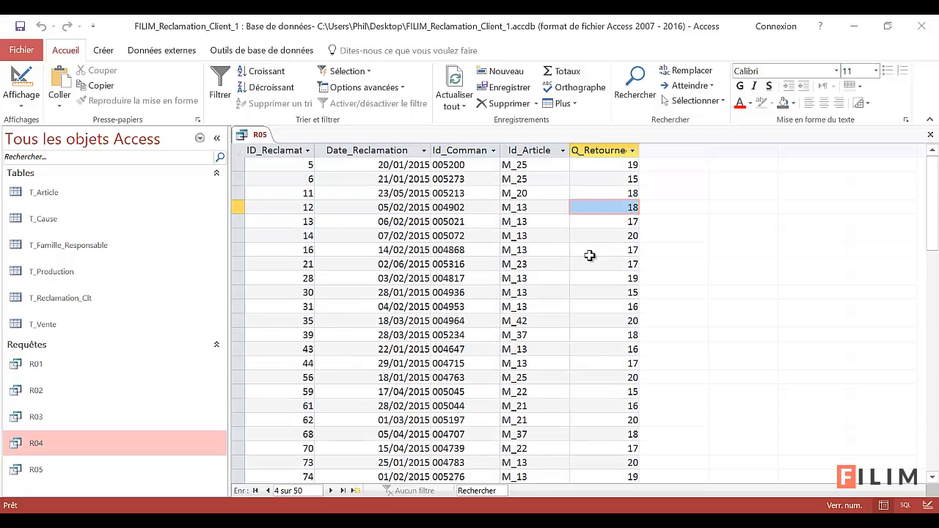
# Return to R05's design and select the [quantité min] parameter in the Q_Retournee criterion
pyautogui.click(21, 77)
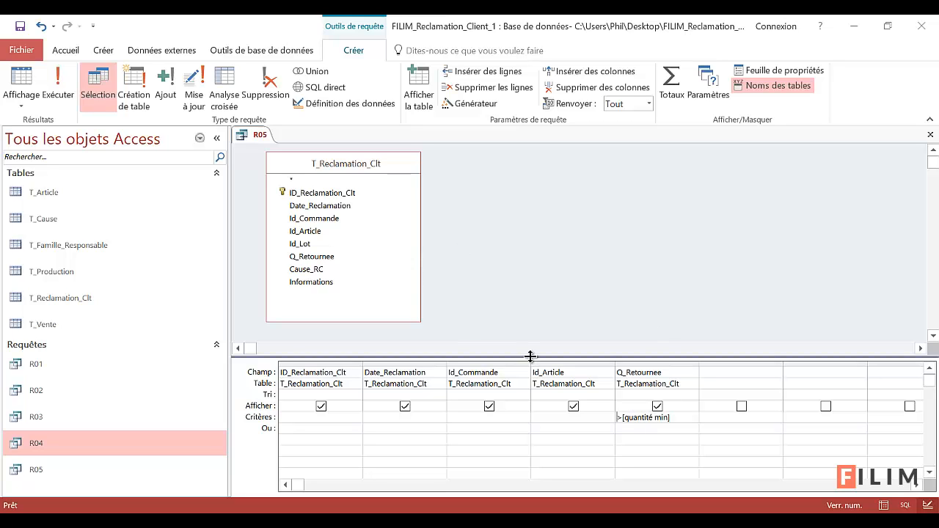
pyautogui.moveTo(671, 418); pyautogui.dragTo(618, 418)
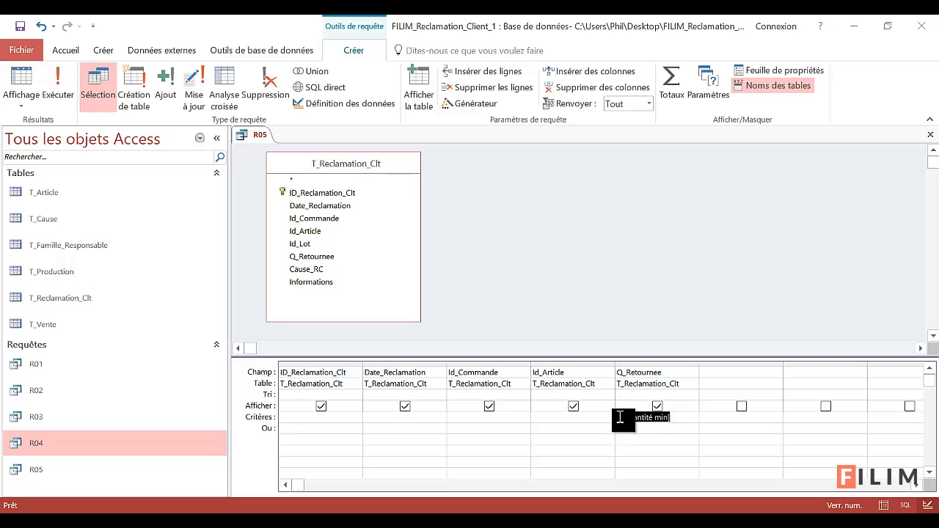
pyautogui.moveTo(621, 418); pyautogui.dragTo(684, 422)
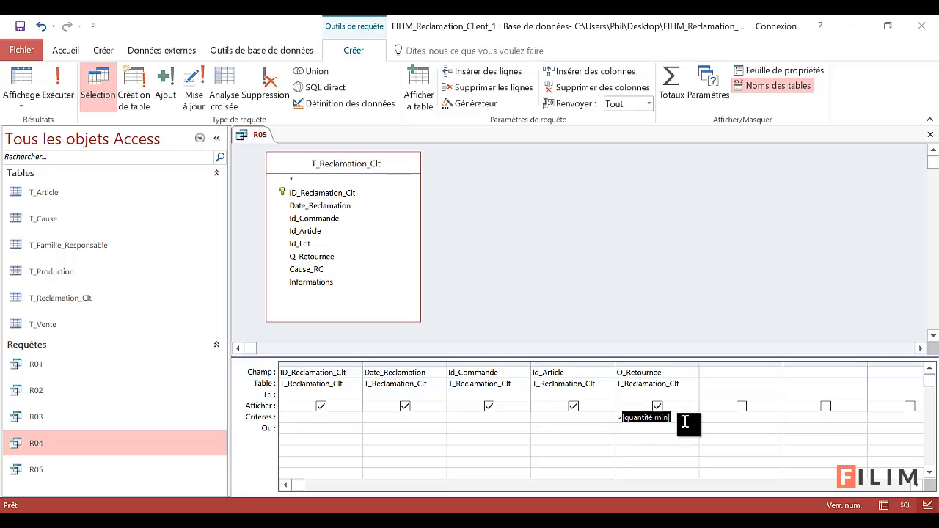